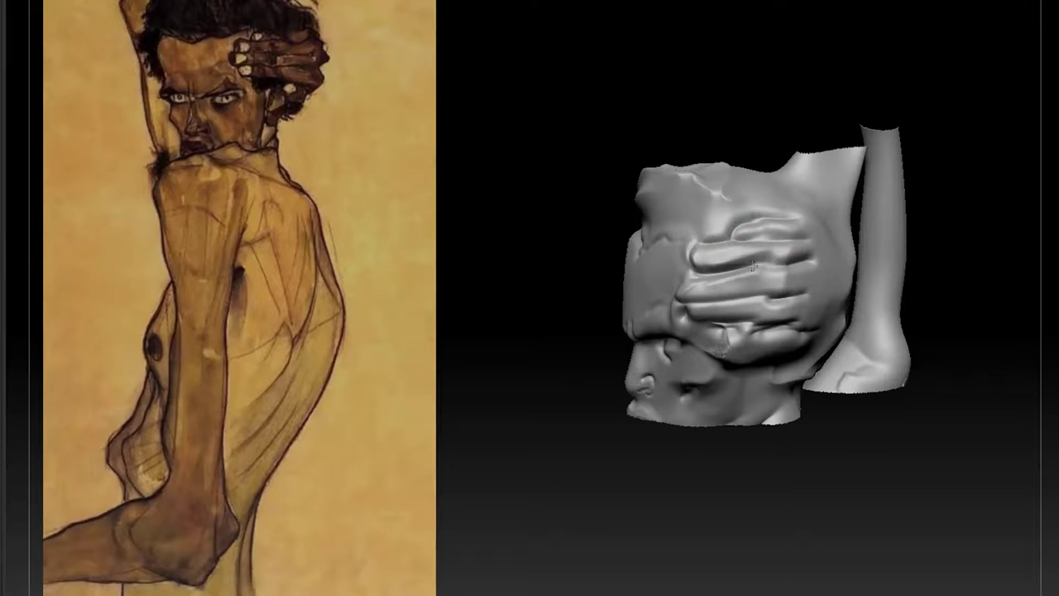
Refine the knuckles and back of the hand clasping the isolated head, and restore the hidden parts of the body.
drag(958, 252, 824, 276)
drag(975, 291, 861, 243)
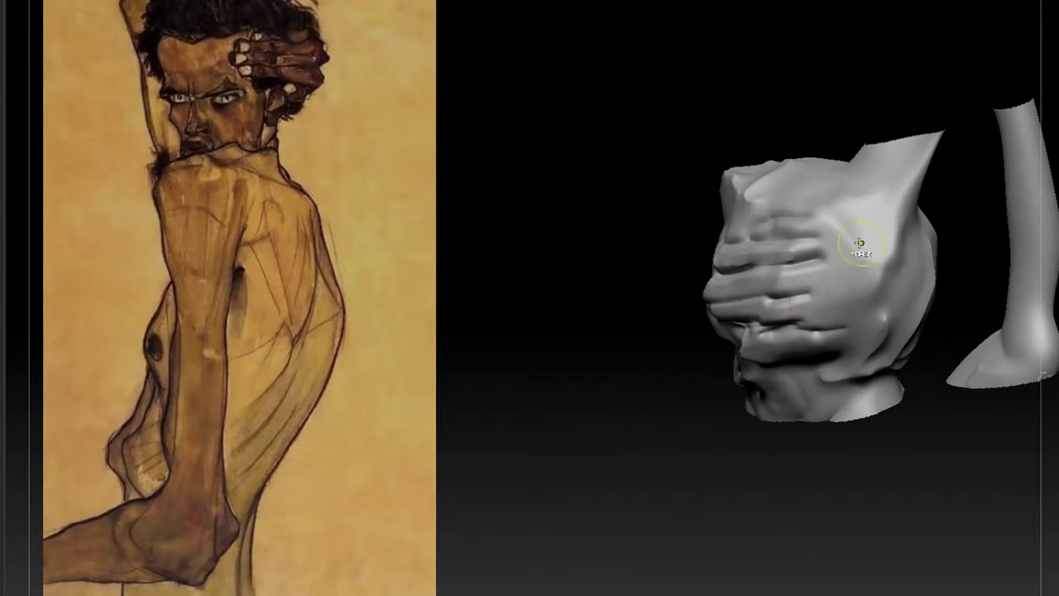
mouse_move(976, 273)
mouse_down()
mouse_move(946, 381)
mouse_move(1012, 192)
mouse_move(985, 257)
mouse_up()
drag(976, 331, 877, 356)
drag(778, 393, 892, 359)
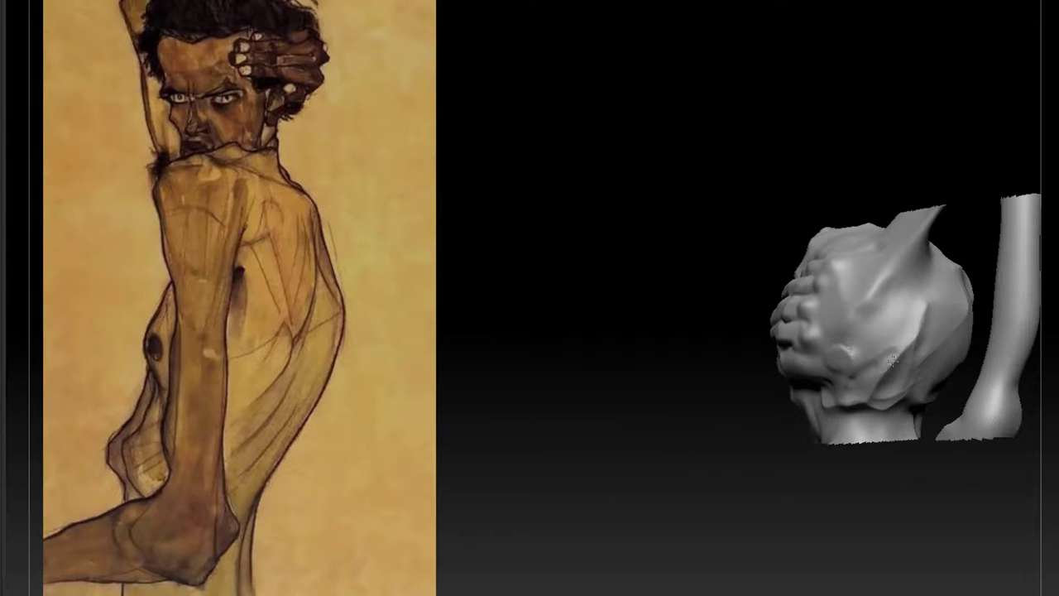
mouse_move(827, 423)
mouse_down()
mouse_move(1014, 469)
mouse_move(670, 3)
mouse_up()
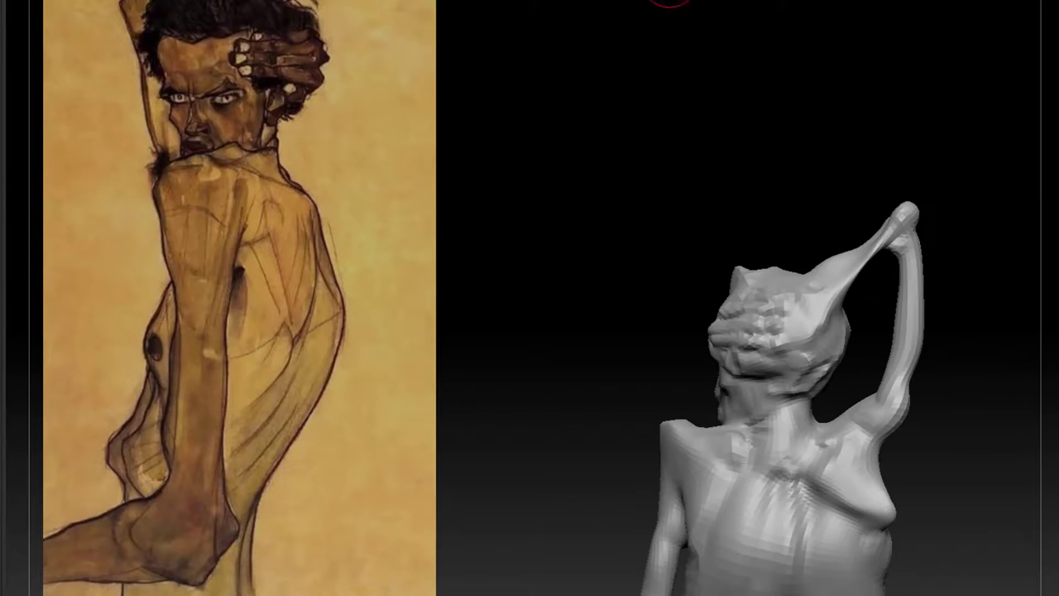
Reshape the shoulders and upper chest with the Move brush to follow the painting's gaunt proportions.
mouse_move(863, 274)
mouse_down()
mouse_move(1017, 331)
mouse_move(969, 465)
mouse_move(999, 489)
mouse_move(915, 445)
mouse_move(908, 411)
mouse_move(997, 374)
mouse_up()
key(b)
key(m)
key(v)
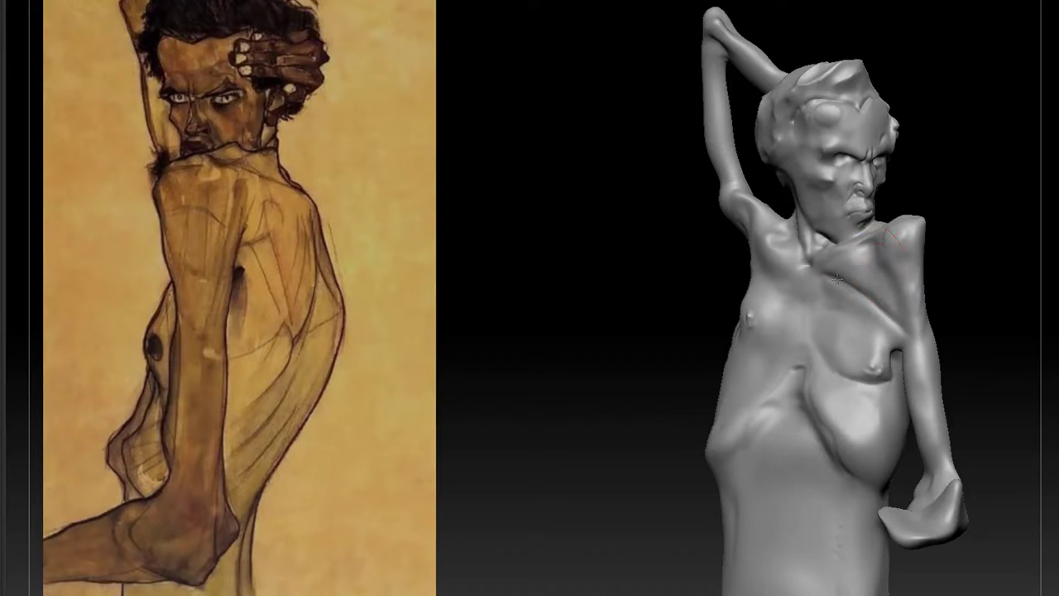
mouse_move(837, 279)
mouse_down()
mouse_move(948, 221)
mouse_move(950, 267)
mouse_move(981, 248)
mouse_move(1018, 313)
mouse_move(993, 313)
mouse_up()
alt+drag(886, 331, 899, 220)
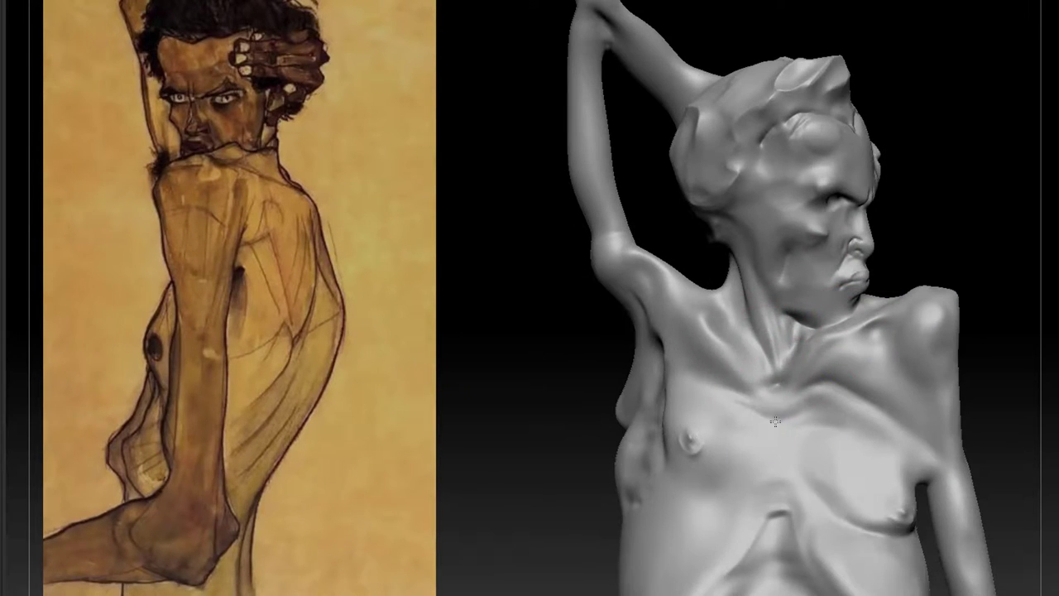
Refine the collarbones, neck tendons and the shoulder of the raised arm.
mouse_move(1003, 505)
alt+mouse_down()
mouse_move(968, 355)
mouse_move(970, 563)
alt+mouse_up()
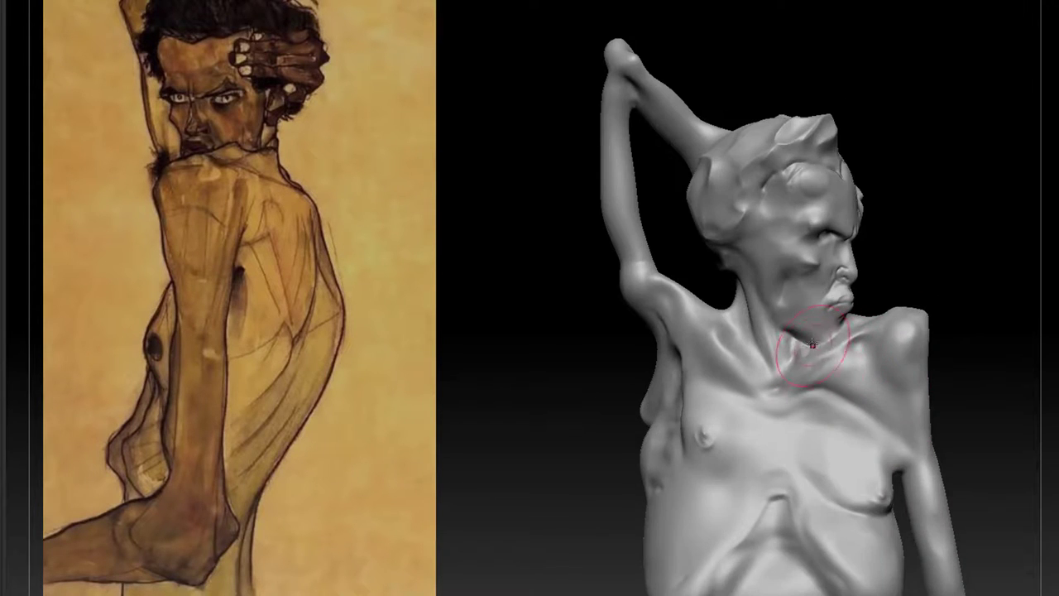
mouse_move(934, 278)
alt+mouse_down()
mouse_move(966, 291)
mouse_move(960, 340)
alt+mouse_up()
drag(950, 300, 940, 343)
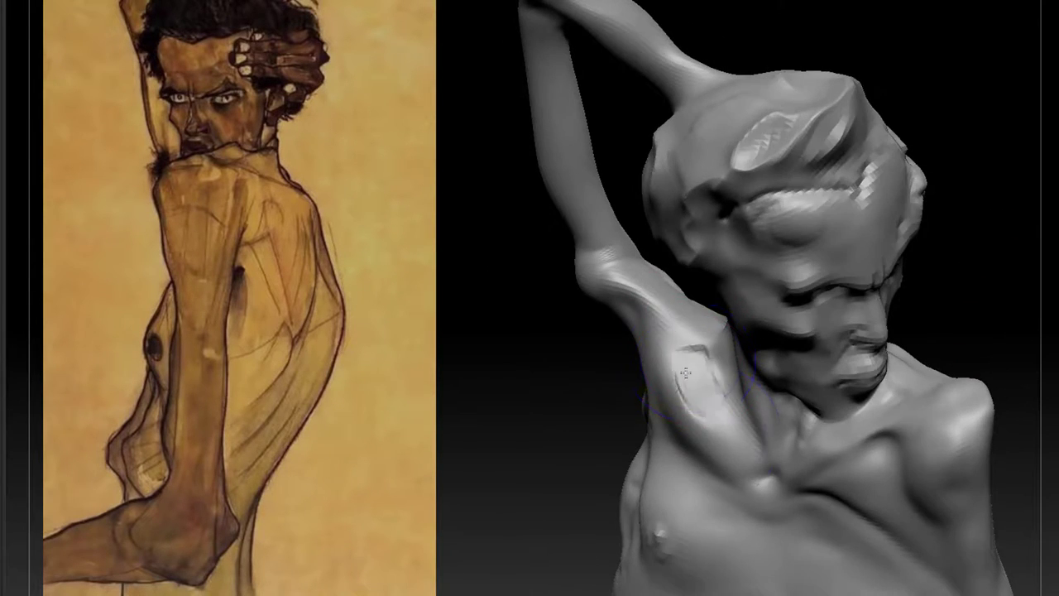
drag(963, 286, 965, 208)
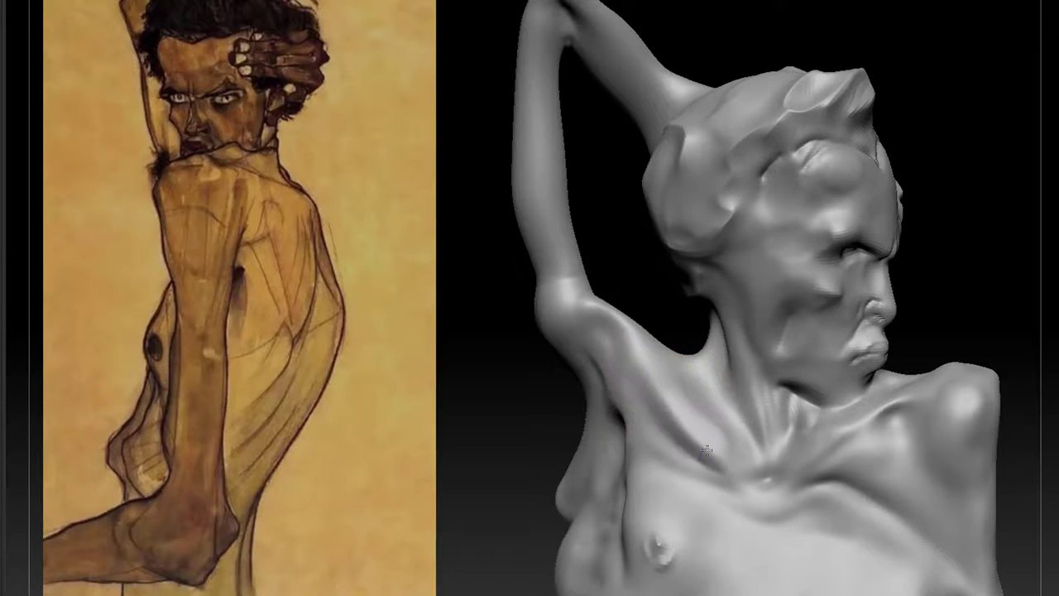
mouse_move(706, 448)
mouse_down()
mouse_move(919, 298)
mouse_move(859, 289)
mouse_move(934, 298)
mouse_move(915, 110)
mouse_move(769, 362)
mouse_move(882, 75)
mouse_move(839, 173)
mouse_move(889, 240)
mouse_move(829, 361)
mouse_move(811, 265)
mouse_move(912, 273)
mouse_move(740, 340)
mouse_move(771, 261)
mouse_move(753, 247)
mouse_move(769, 284)
mouse_move(806, 267)
mouse_move(793, 309)
mouse_move(830, 223)
mouse_move(636, 328)
mouse_move(787, 90)
mouse_move(795, 146)
mouse_move(847, 111)
mouse_move(764, 170)
mouse_move(894, 73)
mouse_move(771, 134)
mouse_move(769, 125)
mouse_up()
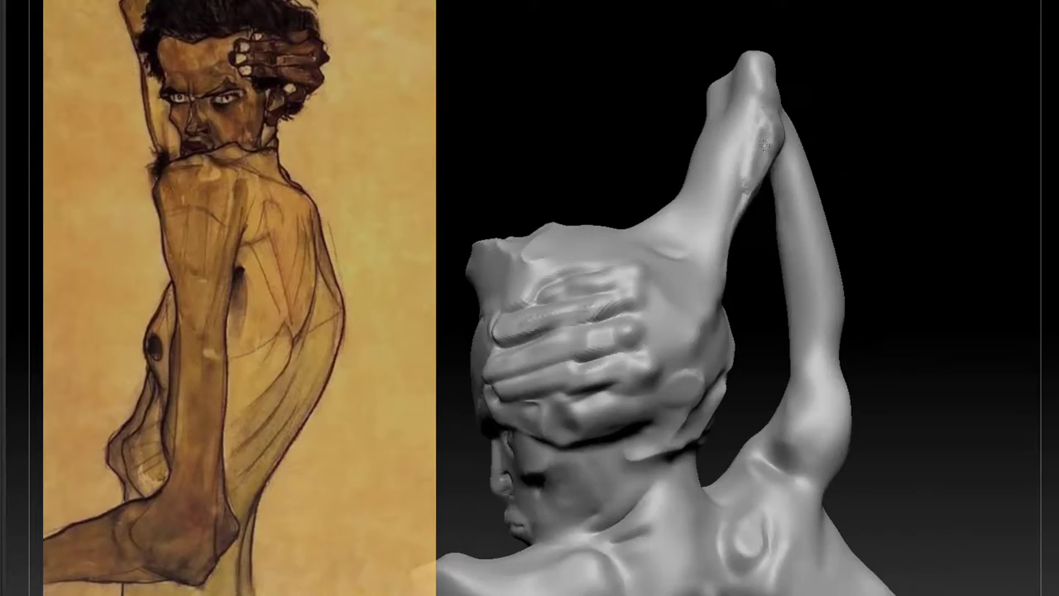
Carve the muscles of the raised forearm and its junction with the head-clasping hand using the DamStandard brush.
key(b)
key(d)
click(965, 323)
drag(667, 262, 692, 257)
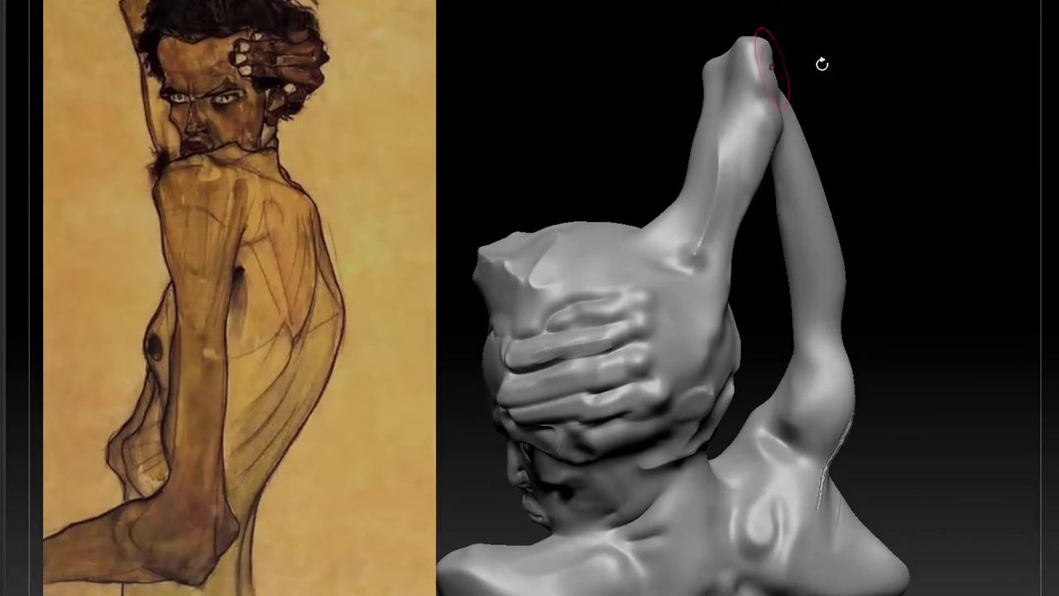
mouse_move(822, 64)
mouse_down()
mouse_move(847, 124)
mouse_move(713, 231)
mouse_move(910, 315)
mouse_move(896, 303)
mouse_move(859, 135)
mouse_up()
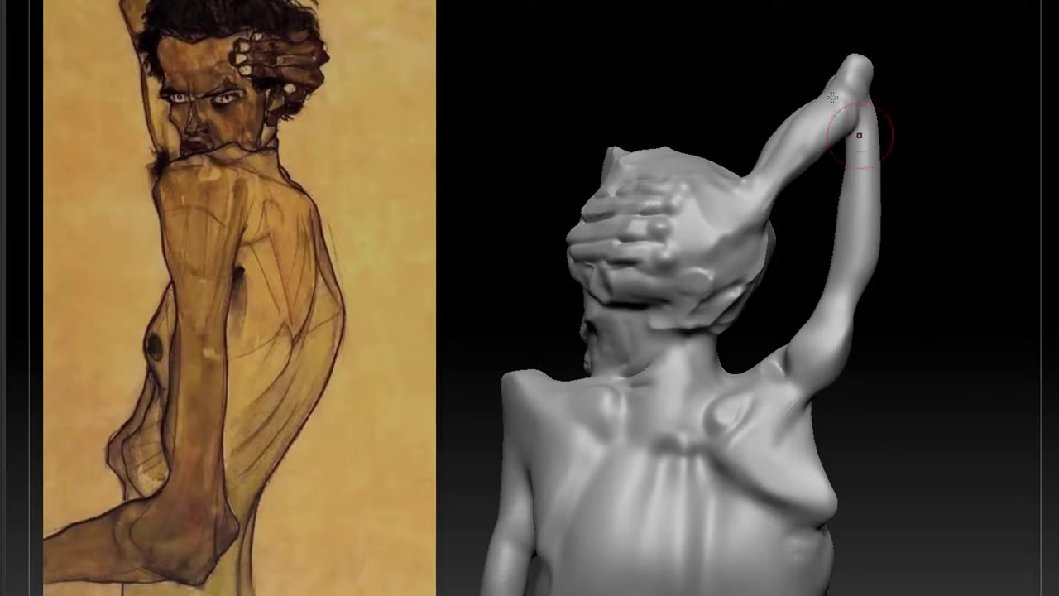
drag(737, 242, 792, 224)
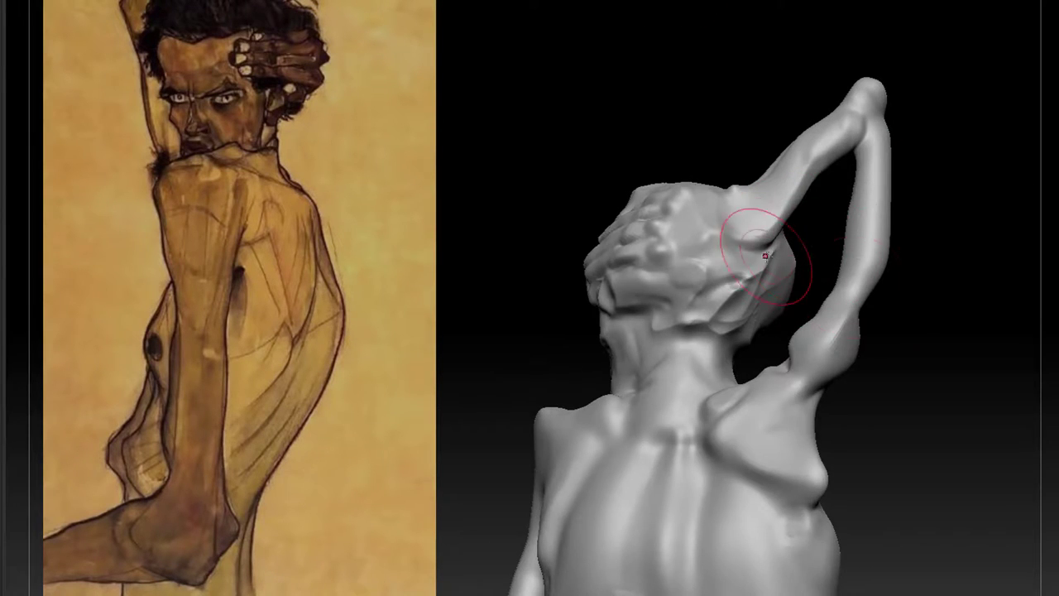
mouse_move(918, 248)
mouse_down()
mouse_move(946, 220)
mouse_move(670, 258)
mouse_up()
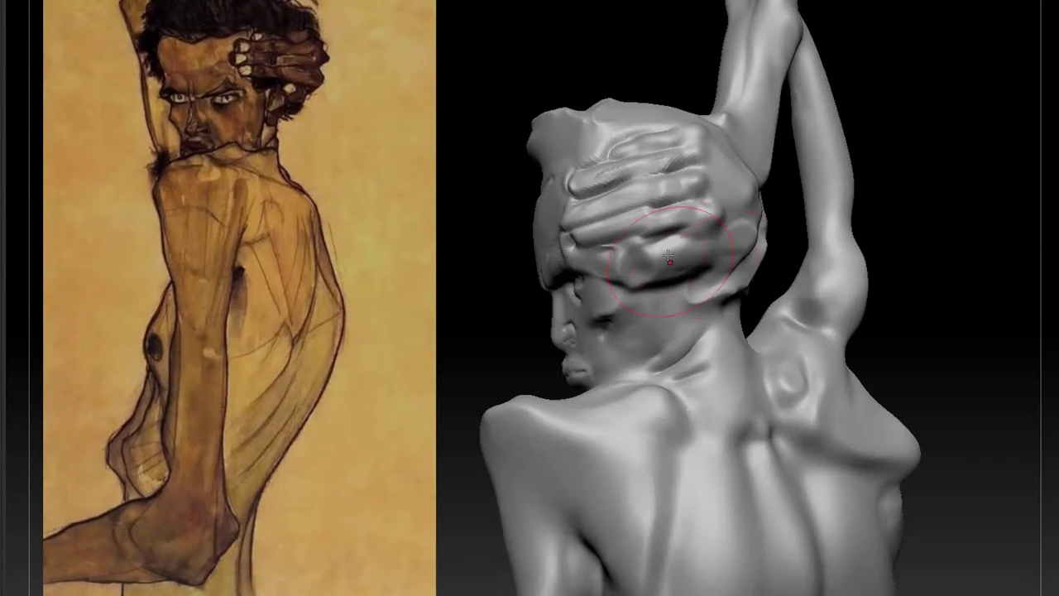
mouse_move(756, 238)
mouse_down()
mouse_move(941, 168)
mouse_move(998, 198)
mouse_move(962, 243)
mouse_move(955, 355)
mouse_move(969, 239)
mouse_move(944, 298)
mouse_up()
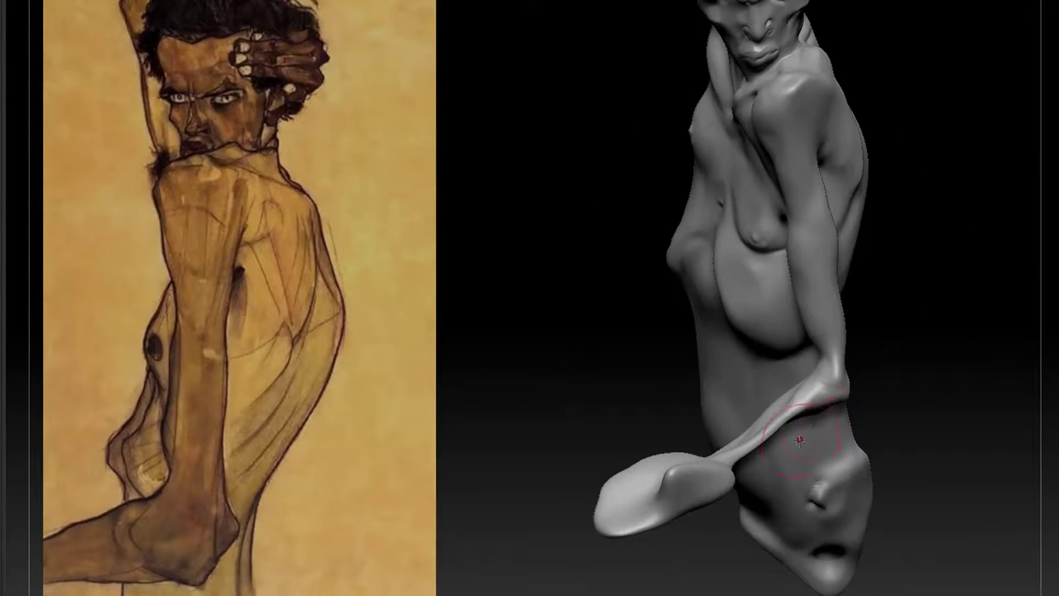
Build up the forearm of the outstretched arm between the elbow and the wrist.
mouse_move(926, 370)
mouse_down()
mouse_move(952, 389)
mouse_move(886, 414)
mouse_move(884, 356)
mouse_move(915, 348)
mouse_up()
key(b)
click(923, 348)
drag(757, 269, 782, 352)
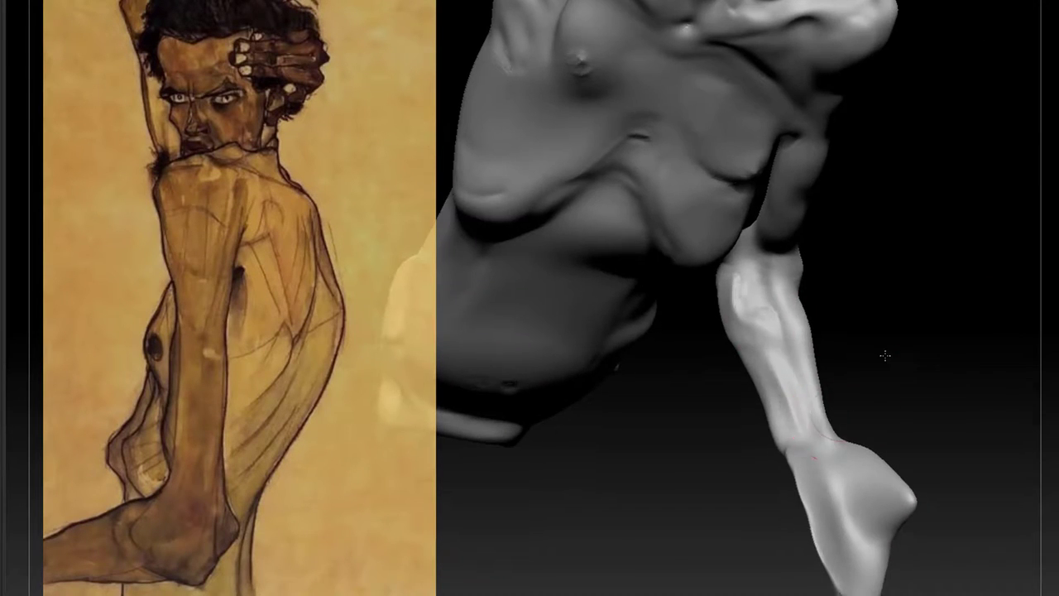
mouse_move(887, 356)
mouse_down()
mouse_move(890, 318)
mouse_move(839, 206)
mouse_move(864, 198)
mouse_up()
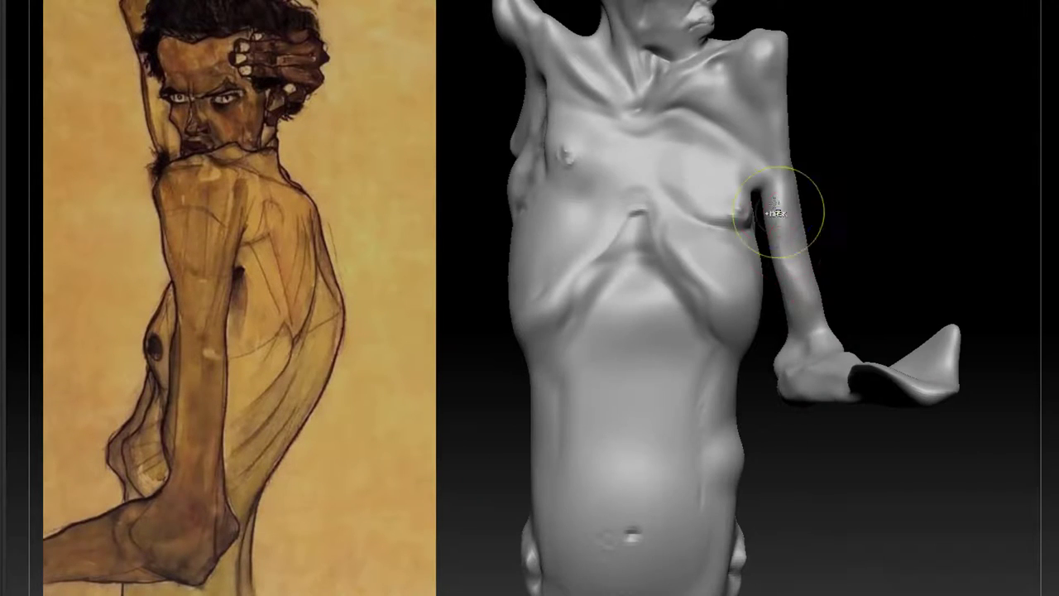
Carve tendon grooves along the top of the outstretched forearm with the DamStandard brush.
key(b)
key(d)
click(965, 333)
drag(902, 273, 898, 318)
drag(811, 331, 828, 373)
drag(885, 364, 850, 485)
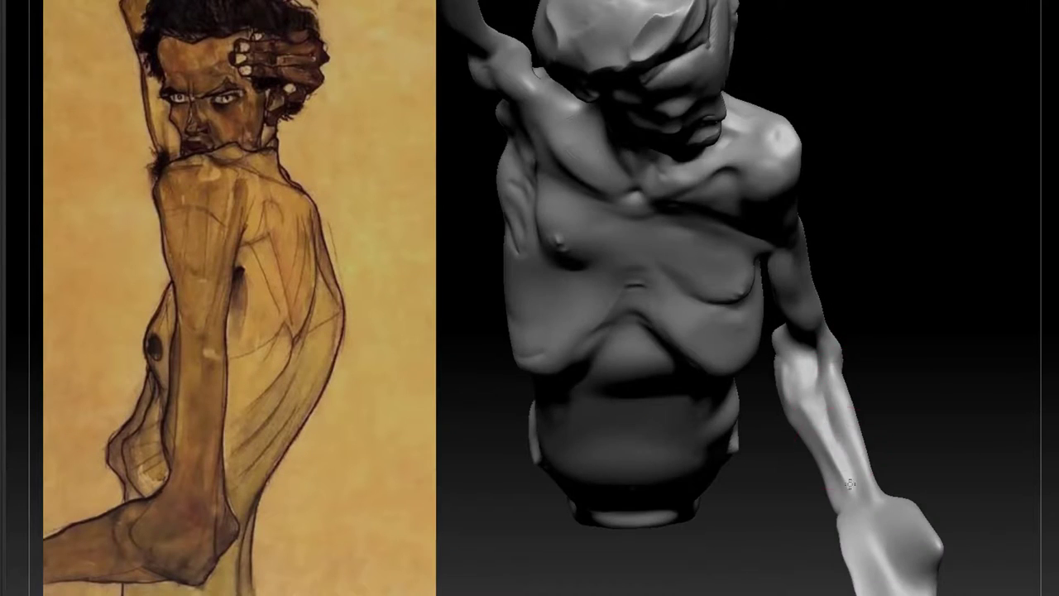
Smooth and refine the underside of the outstretched forearm toward the wrist.
mouse_move(850, 484)
right_down()
mouse_move(855, 372)
mouse_move(821, 442)
right_up()
shift+drag(820, 442, 825, 423)
right_drag(825, 423, 853, 396)
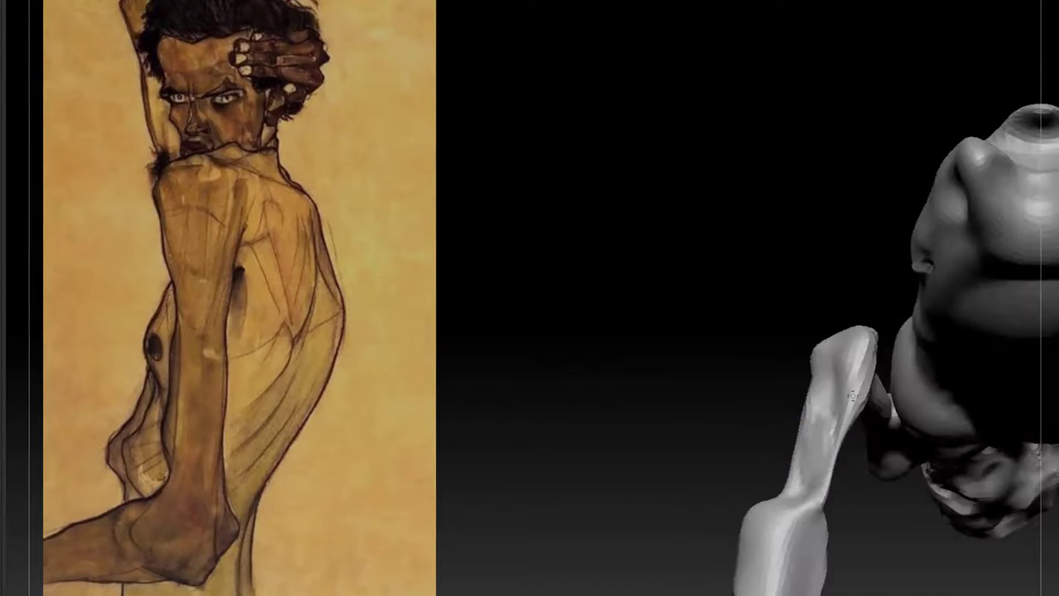
mouse_move(853, 397)
mouse_down()
mouse_move(875, 472)
mouse_move(778, 476)
mouse_up()
mouse_move(739, 547)
mouse_down()
mouse_move(927, 480)
mouse_move(861, 398)
mouse_move(700, 470)
mouse_move(832, 272)
mouse_move(662, 464)
mouse_move(692, 428)
mouse_move(784, 577)
mouse_move(993, 411)
mouse_move(908, 414)
mouse_move(957, 353)
mouse_move(983, 344)
mouse_move(835, 180)
mouse_move(747, 223)
mouse_move(810, 322)
mouse_move(654, 295)
mouse_move(756, 293)
mouse_move(728, 347)
mouse_move(840, 323)
mouse_move(762, 52)
mouse_up()
Shape the lower abdomen, hips and groin at the base of the torso.
key(b)
key(d)
click(983, 344)
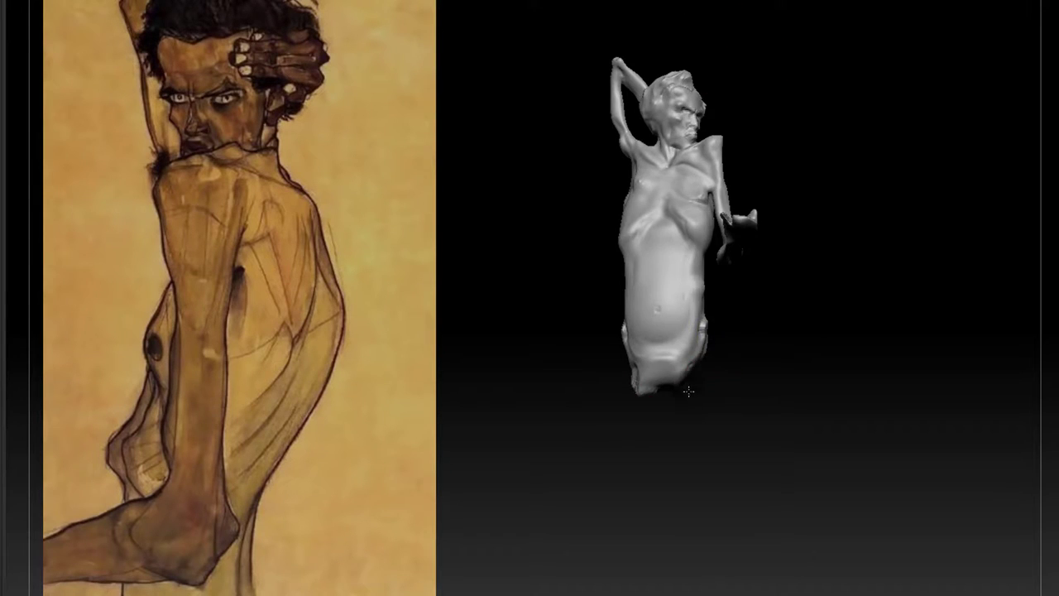
mouse_move(688, 392)
right_down()
mouse_move(740, 373)
mouse_move(667, 394)
mouse_move(740, 356)
mouse_move(803, 359)
mouse_move(804, 343)
mouse_move(846, 355)
mouse_move(822, 392)
mouse_move(866, 331)
mouse_move(866, 464)
right_up()
mouse_move(867, 464)
right_down()
mouse_move(920, 371)
mouse_move(972, 369)
right_up()
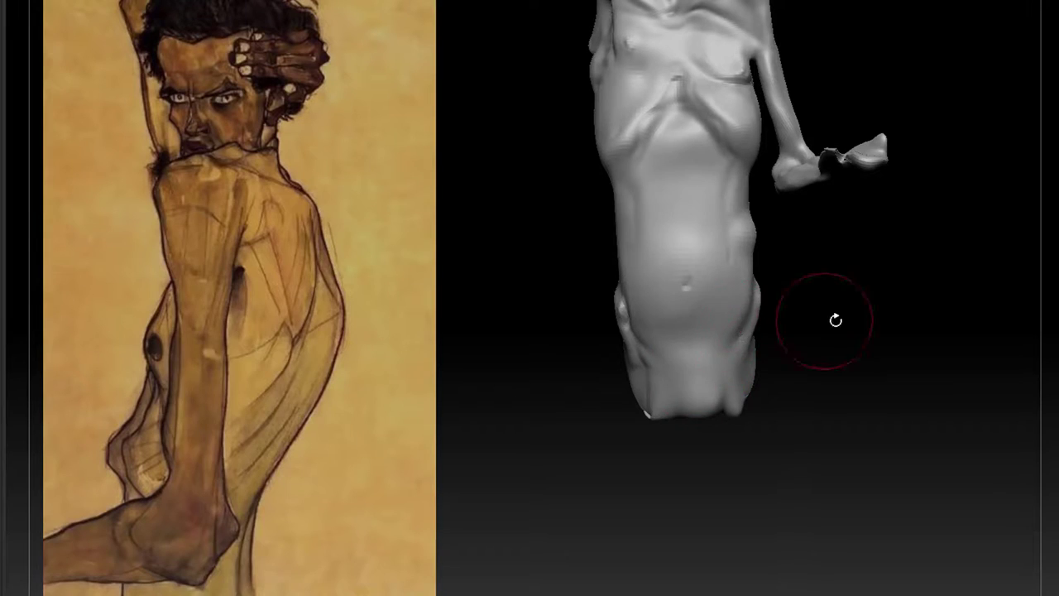
drag(716, 369, 826, 393)
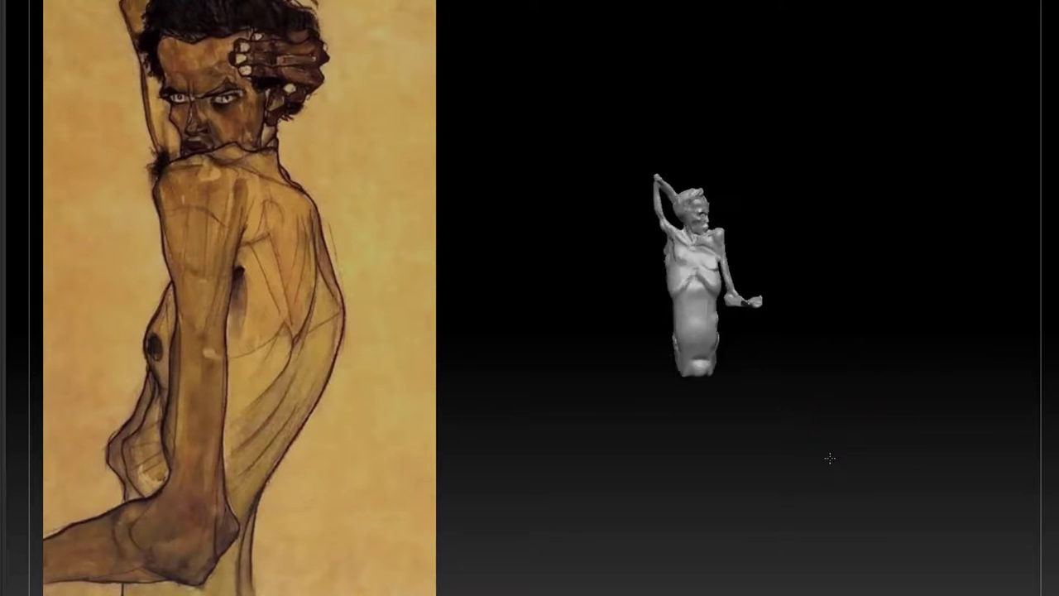
mouse_move(830, 458)
ctrl+right_down()
mouse_move(869, 497)
mouse_move(811, 397)
ctrl+right_up()
right_drag(811, 290, 1012, 311)
Carve the ribs and the hollows along both sides of the waist with the DamStandard brush.
key(b)
key(d)
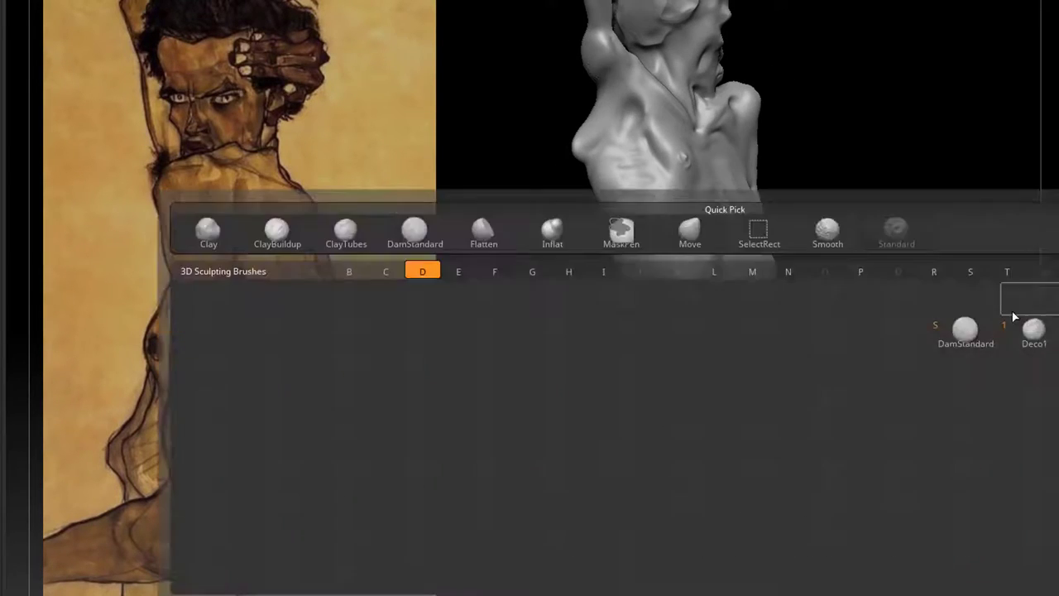
key(s)
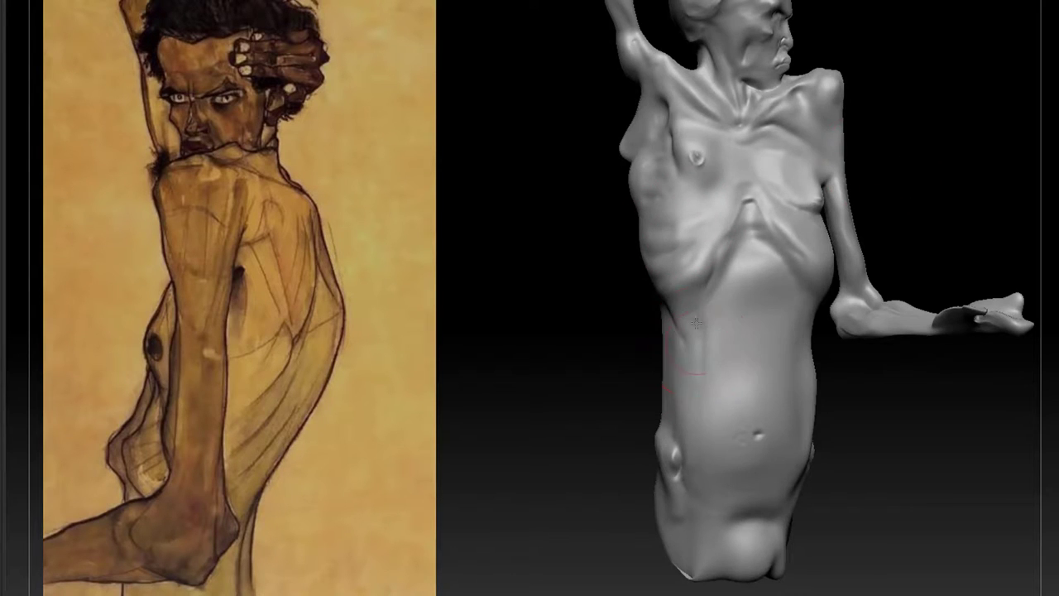
mouse_move(695, 323)
mouse_down()
mouse_move(804, 331)
mouse_move(862, 256)
mouse_up()
mouse_move(844, 238)
ctrl+right_down()
mouse_move(889, 140)
mouse_move(946, 210)
mouse_move(936, 257)
ctrl+right_up()
right_drag(662, 112, 673, 94)
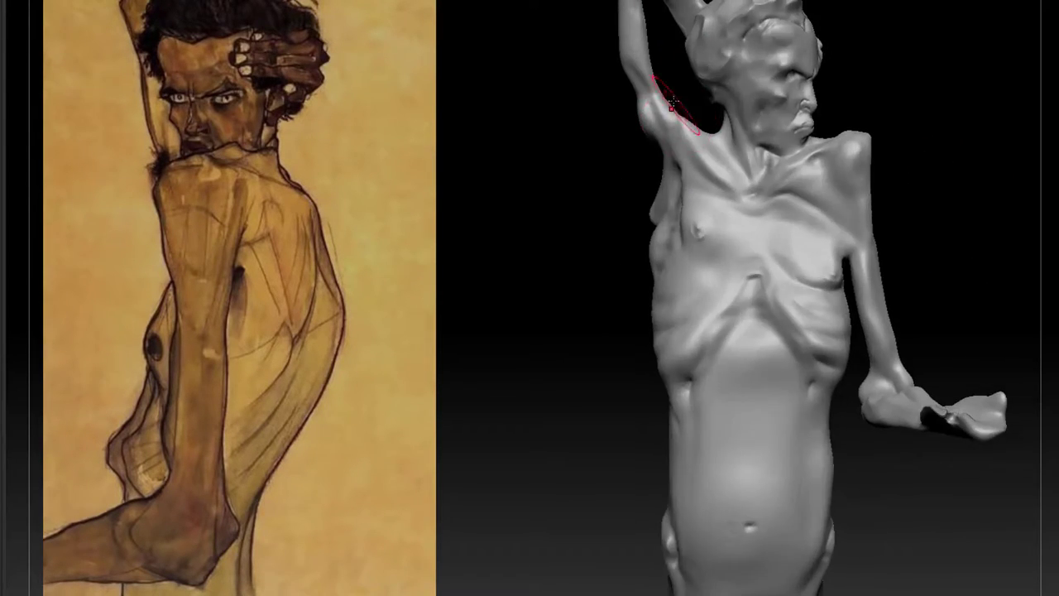
mouse_move(898, 331)
ctrl+right_down()
mouse_move(894, 216)
mouse_move(924, 414)
mouse_move(866, 381)
mouse_move(886, 243)
ctrl+right_up()
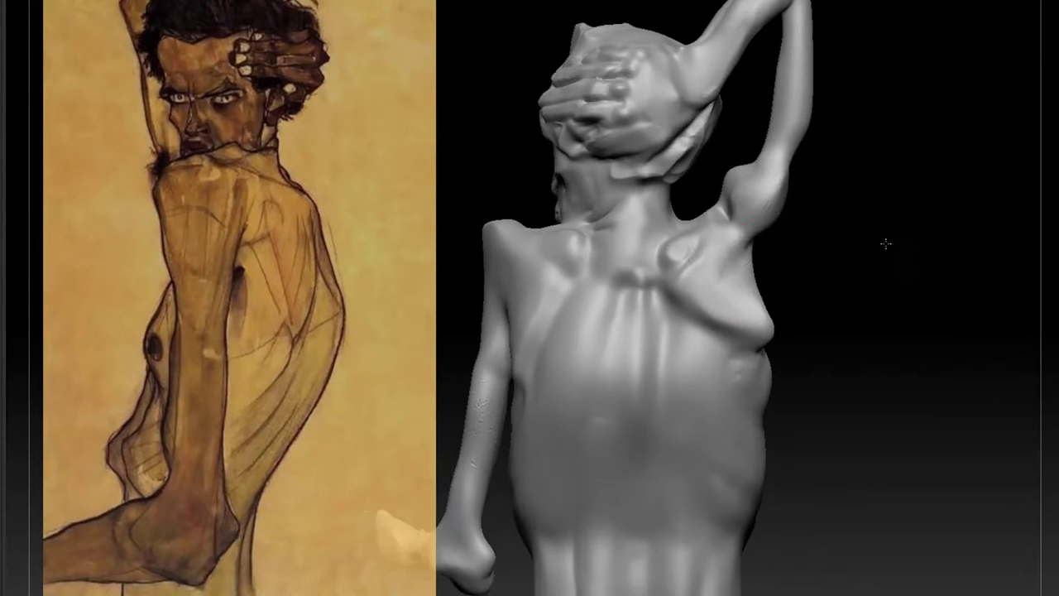
Define the rib furrows, shoulder blade edge and spine on the back with the DamStandard brush.
key(b)
key(d)
key(s)
mouse_move(901, 307)
right_down()
mouse_move(697, 17)
mouse_move(801, 280)
right_up()
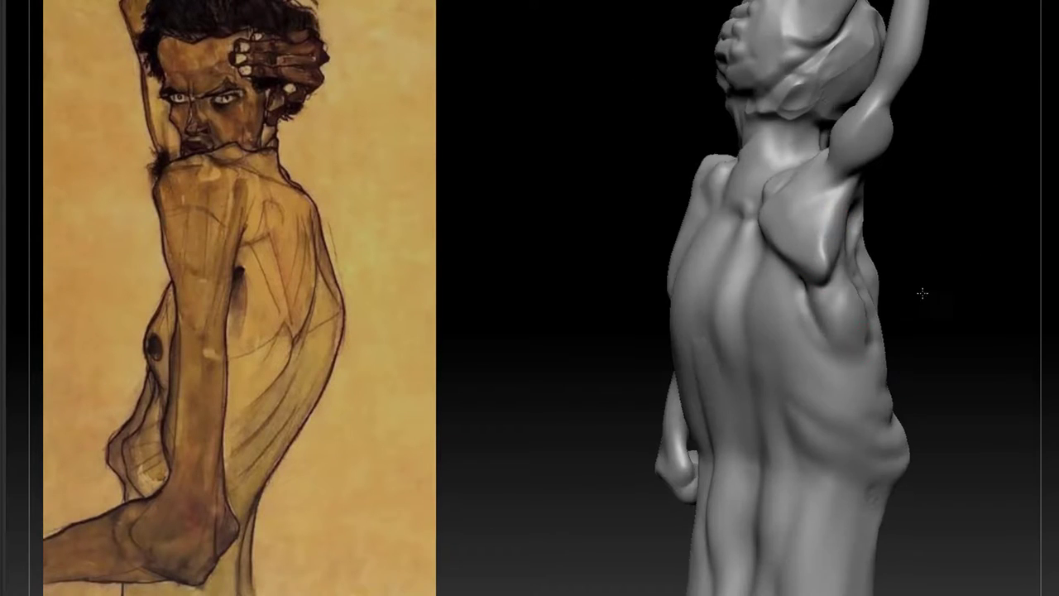
mouse_move(922, 294)
mouse_down()
mouse_move(920, 336)
mouse_move(955, 362)
mouse_move(936, 379)
mouse_move(969, 345)
mouse_move(964, 356)
mouse_move(786, 331)
mouse_move(608, 179)
mouse_move(795, 159)
mouse_move(898, 180)
mouse_move(756, 285)
mouse_move(965, 268)
mouse_move(964, 322)
mouse_move(981, 307)
mouse_up()
Separate and define the fingers and knuckles of the hand pressed against the side of the head.
drag(694, 342, 643, 326)
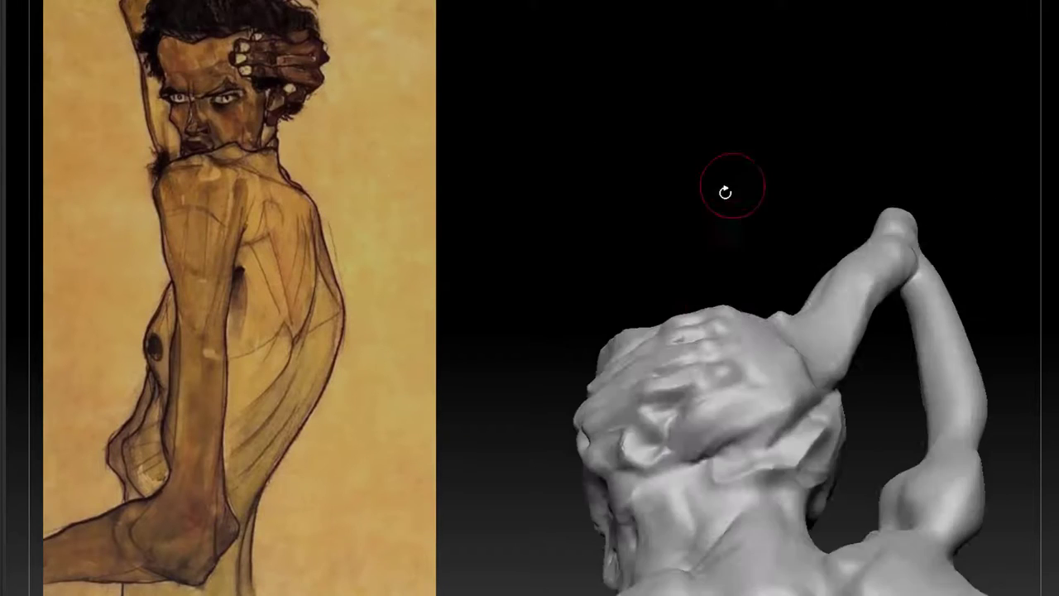
mouse_move(726, 187)
mouse_down()
mouse_move(979, 361)
mouse_move(1002, 538)
mouse_up()
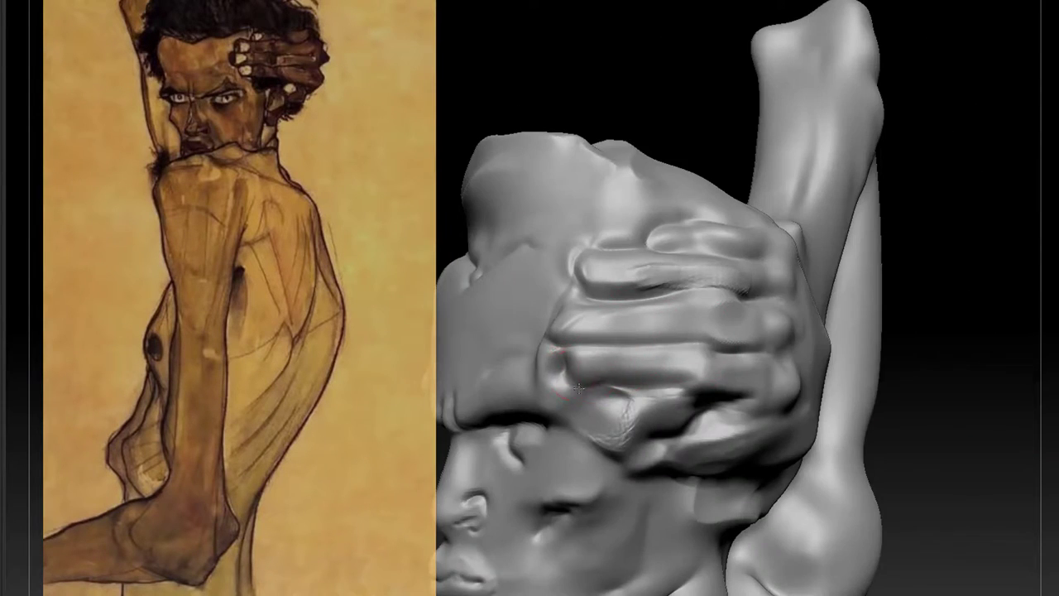
drag(935, 244, 881, 242)
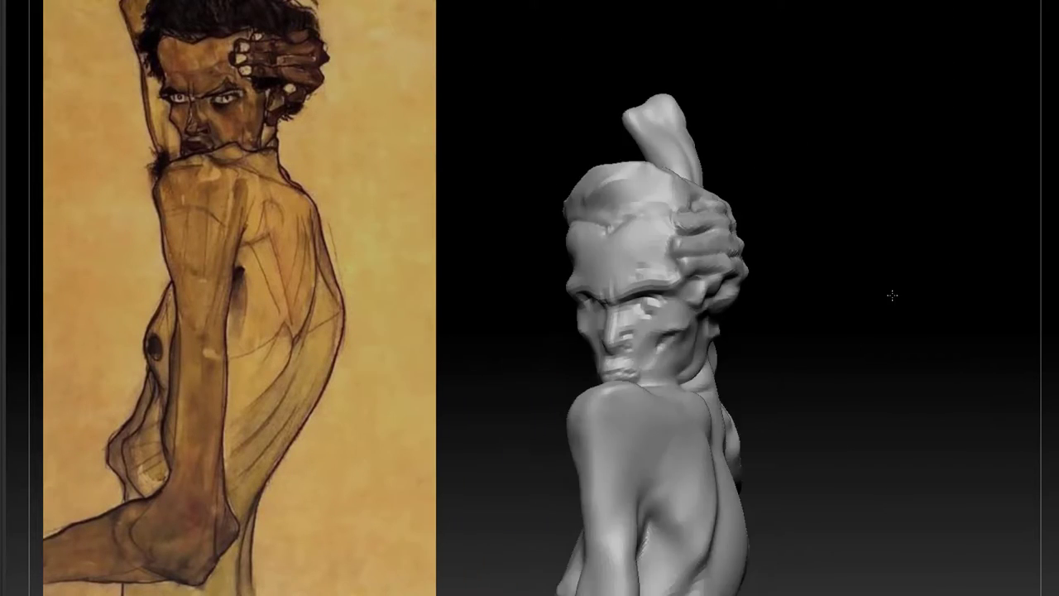
Sculpt the forehead creases, brow, eyes, nose and lips of the scowling face.
drag(891, 295, 870, 342)
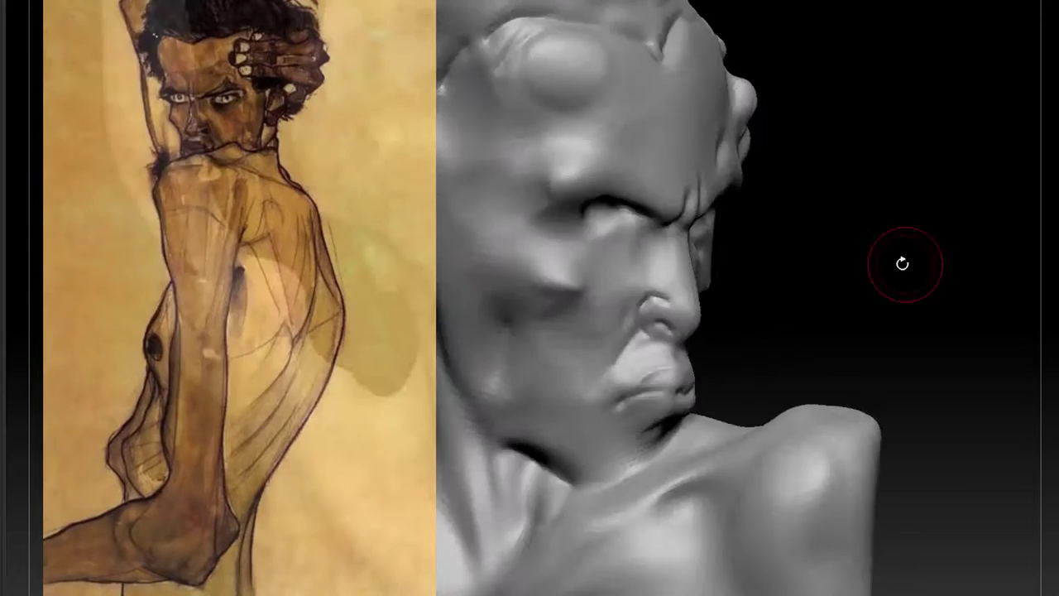
drag(903, 262, 679, 281)
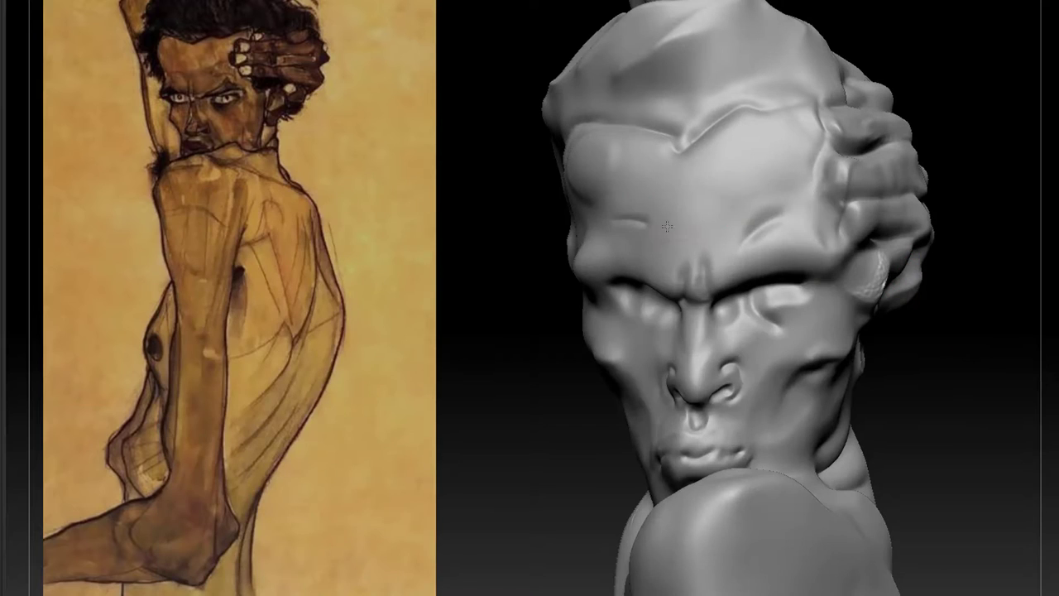
drag(973, 250, 751, 206)
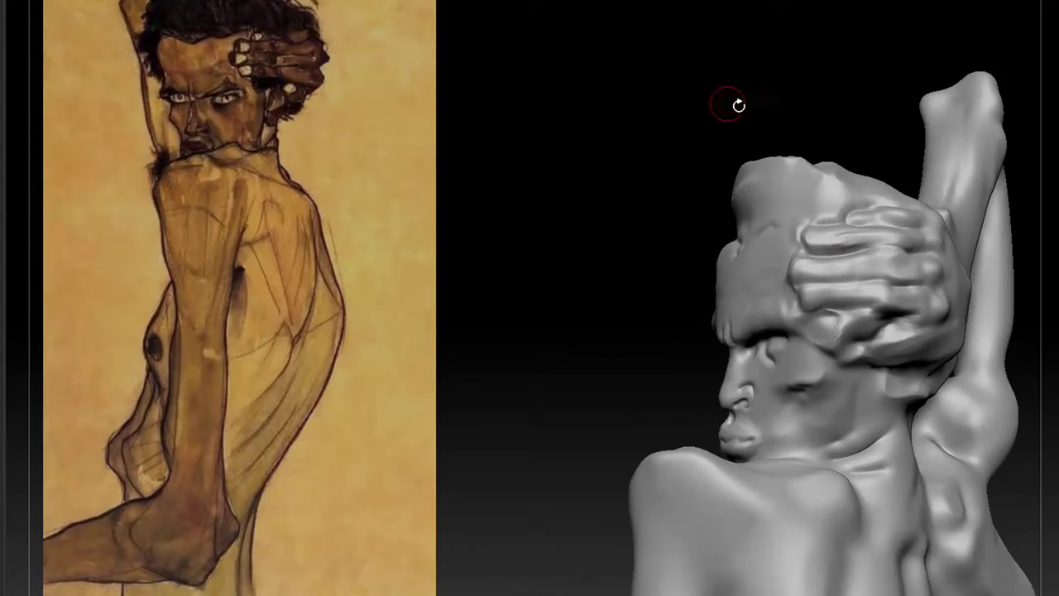
Sharpen the bony elbow and the adjoining forearm of the outstretched arm.
drag(725, 101, 882, 71)
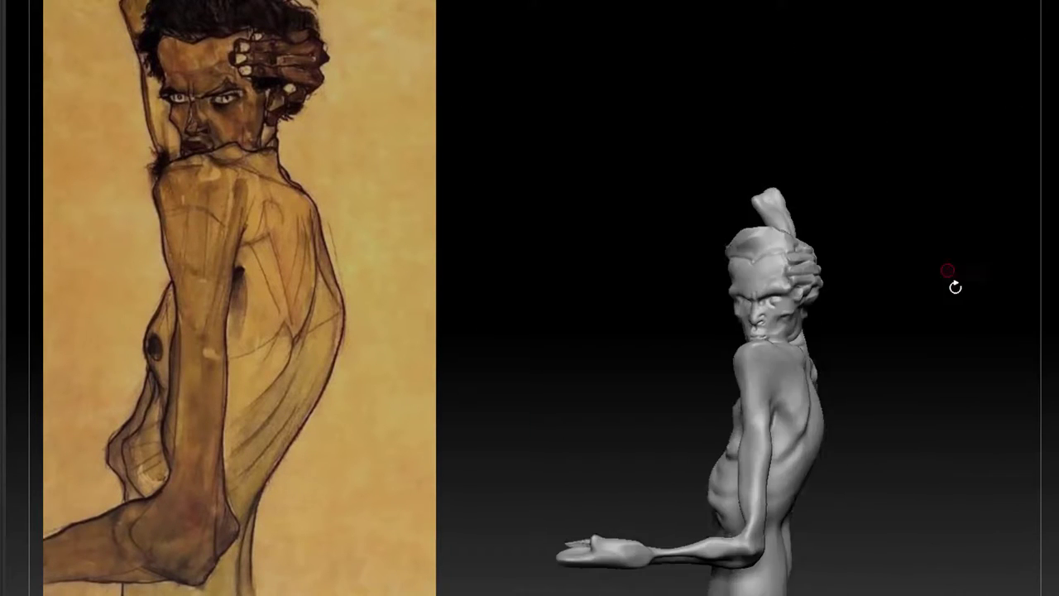
mouse_move(955, 287)
mouse_down()
mouse_move(966, 368)
mouse_move(917, 419)
mouse_move(908, 518)
mouse_move(896, 347)
mouse_move(1009, 450)
mouse_move(1003, 387)
mouse_up()
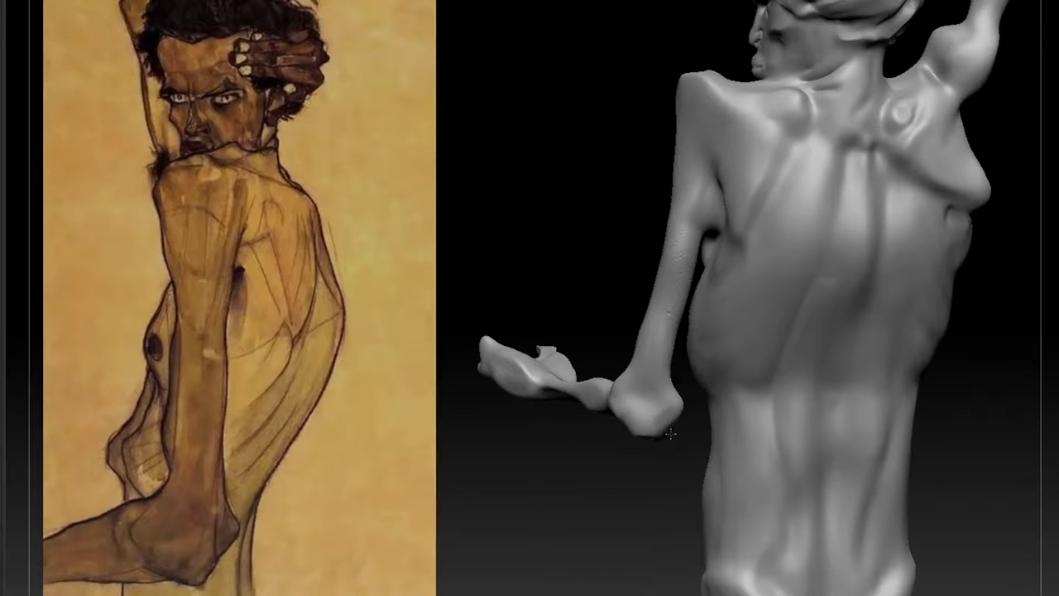
mouse_move(670, 433)
mouse_down()
mouse_move(894, 373)
mouse_move(820, 336)
mouse_move(835, 329)
mouse_move(862, 346)
mouse_up()
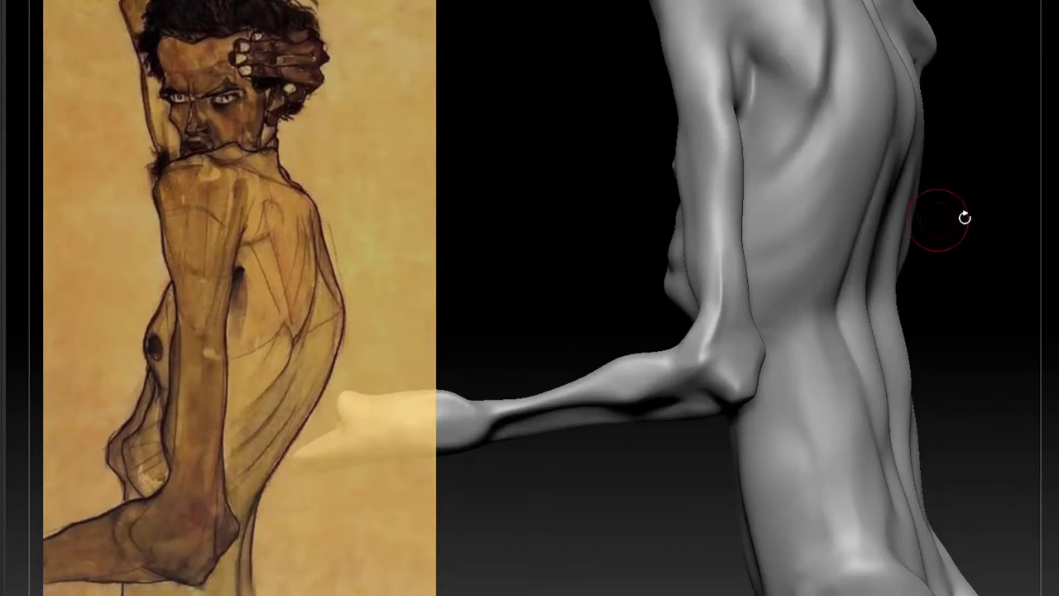
Deepen the armpit and shoulder creases of the raised arm with the DamStandard brush.
drag(934, 218, 865, 229)
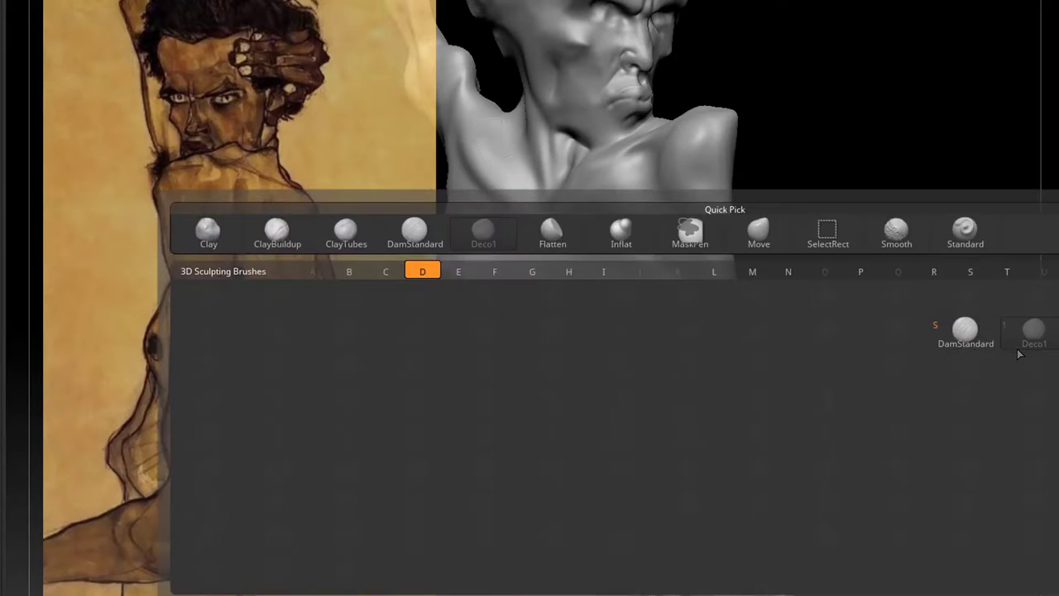
key(s)
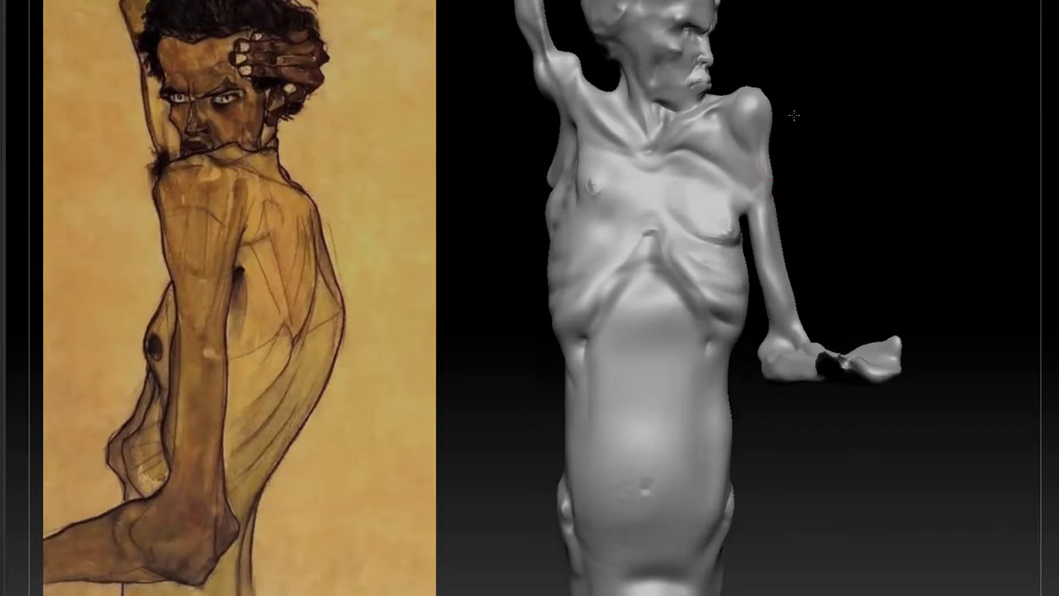
mouse_move(794, 113)
alt+mouse_down()
mouse_move(754, 125)
mouse_move(918, 438)
mouse_move(904, 271)
mouse_move(945, 418)
mouse_move(843, 181)
alt+mouse_up()
mouse_move(581, 219)
mouse_down()
mouse_move(752, 121)
mouse_move(596, 220)
mouse_move(791, 153)
mouse_up()
mouse_move(701, 395)
mouse_down()
mouse_move(815, 331)
mouse_move(893, 239)
mouse_move(908, 253)
mouse_move(729, 295)
mouse_move(905, 201)
mouse_move(707, 390)
mouse_move(745, 383)
mouse_move(691, 397)
mouse_move(629, 271)
mouse_up()
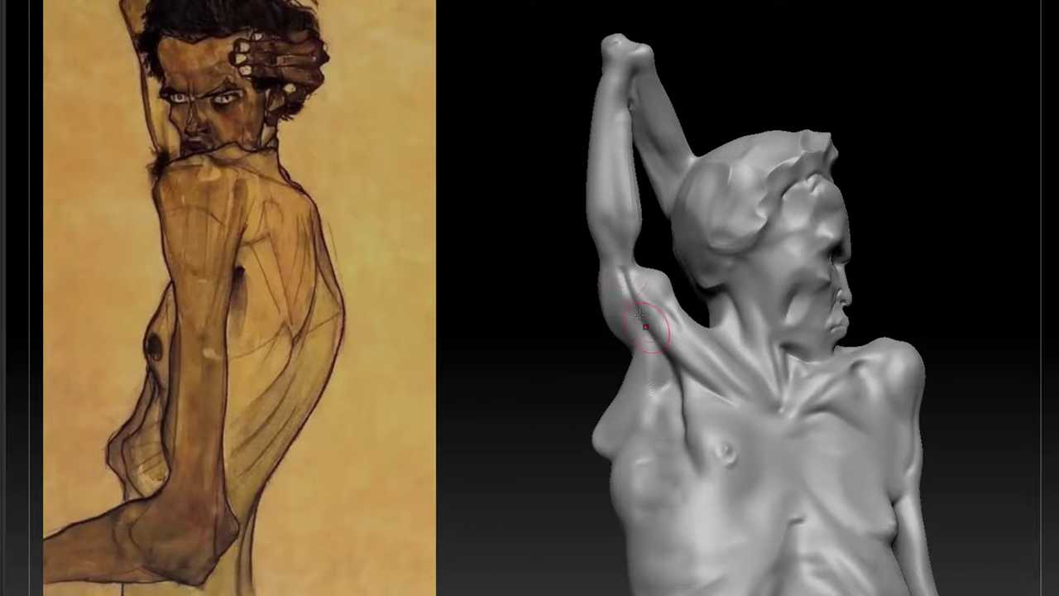
mouse_move(634, 328)
mouse_down()
mouse_move(773, 124)
mouse_move(634, 185)
mouse_move(654, 187)
mouse_move(830, 86)
mouse_move(712, 183)
mouse_up()
Build up the muscle along the back of the raised upper arm and smooth it into the surrounding form.
drag(627, 284, 619, 238)
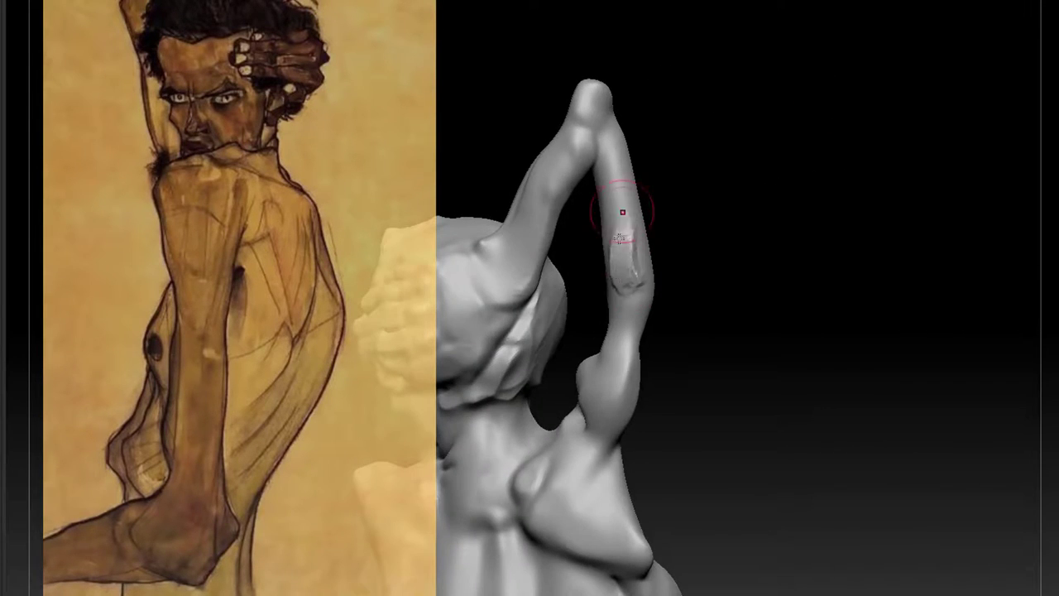
right_drag(630, 239, 610, 241)
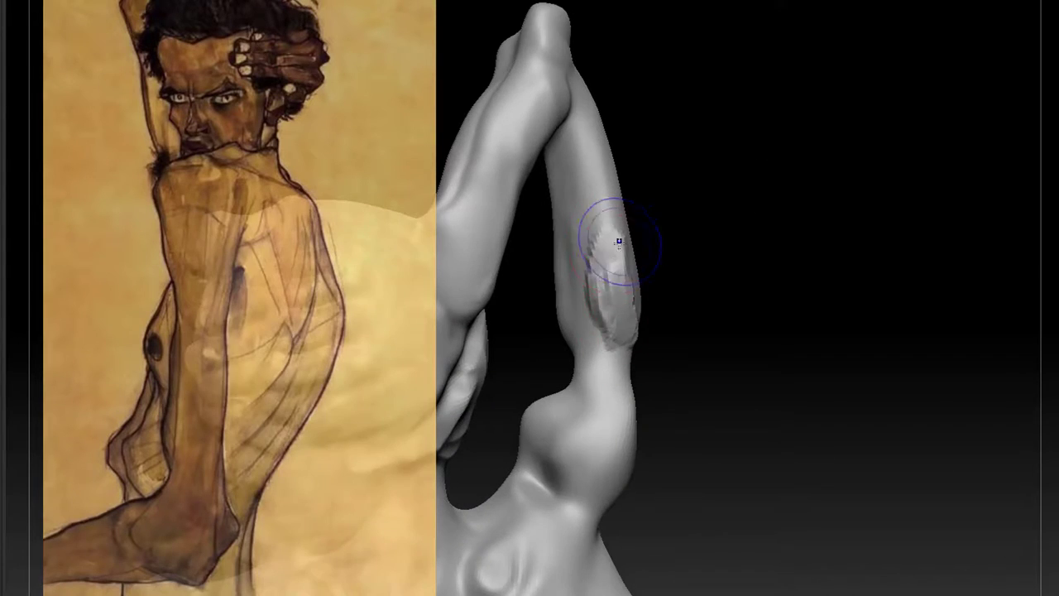
mouse_move(822, 238)
mouse_down()
mouse_move(828, 208)
mouse_move(771, 158)
mouse_move(936, 115)
mouse_move(861, 141)
mouse_up()
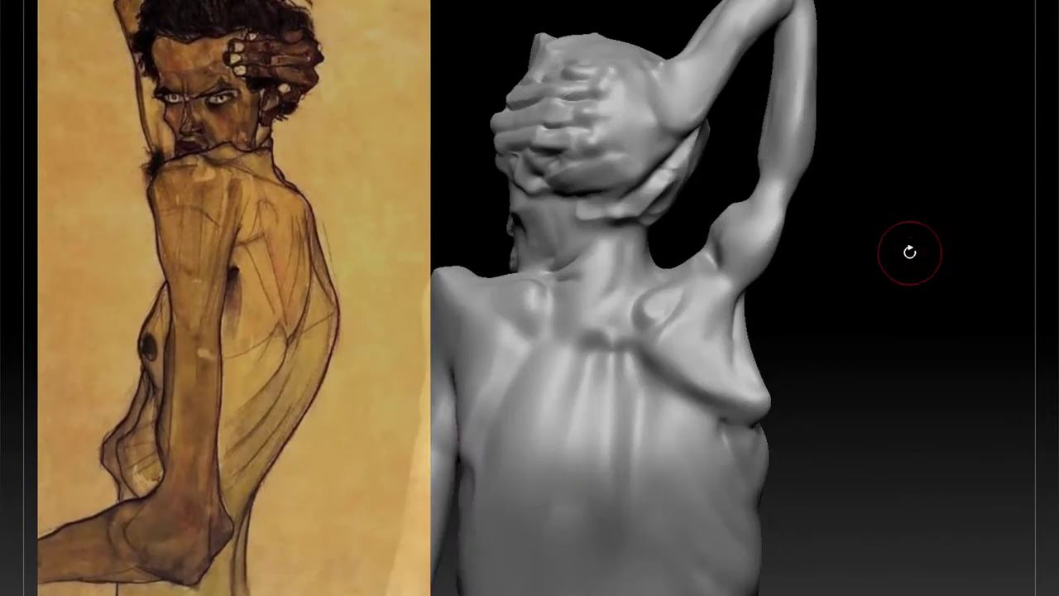
Build up and blend the muscle between the neck base and the raised arm's shoulder blade.
drag(910, 253, 816, 256)
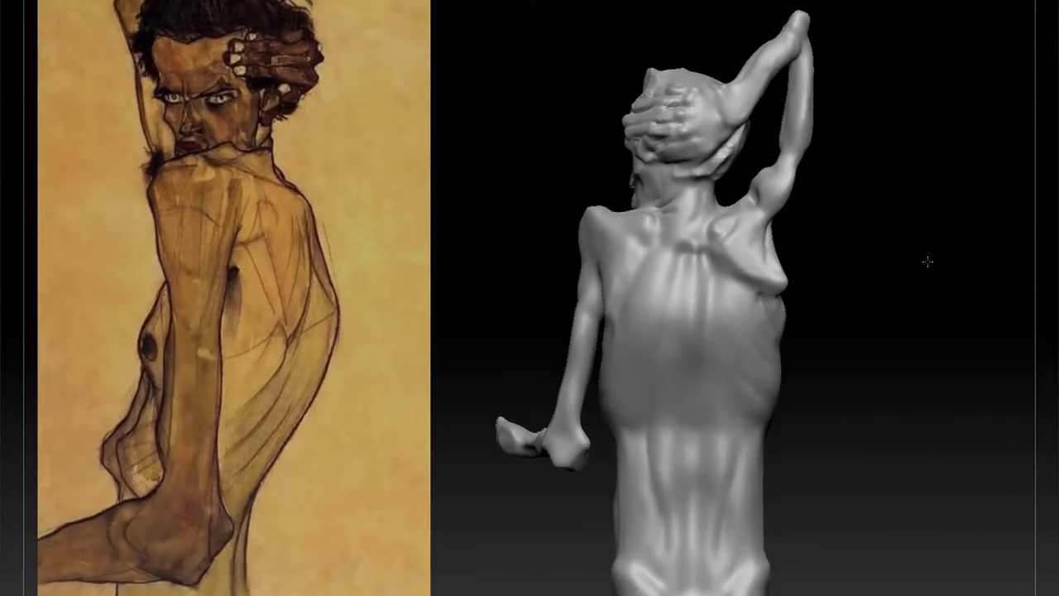
alt+drag(927, 262, 919, 306)
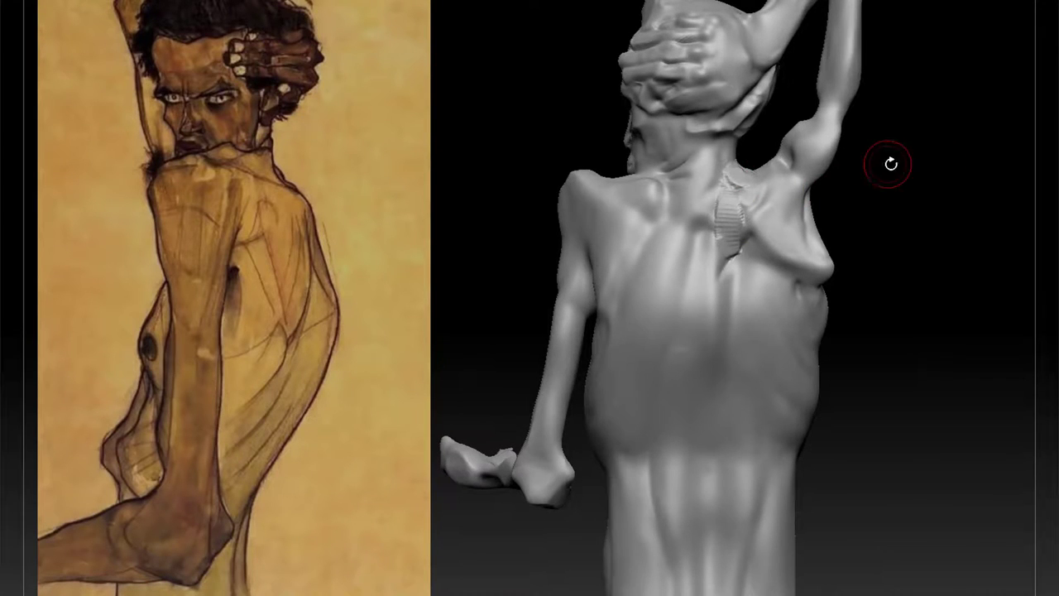
drag(741, 178, 739, 214)
alt+drag(937, 227, 947, 227)
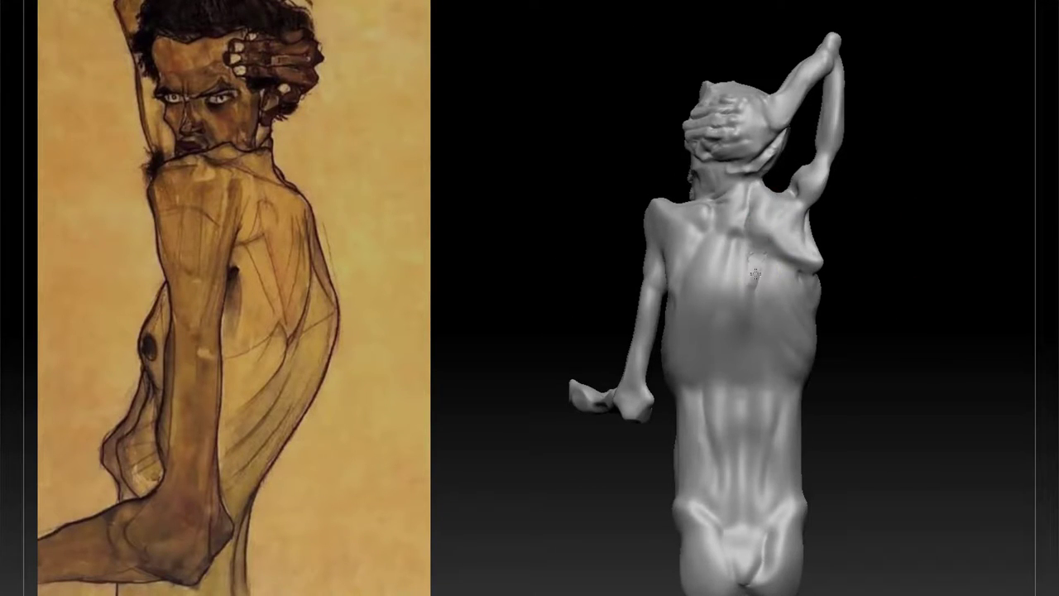
alt+drag(935, 245, 924, 298)
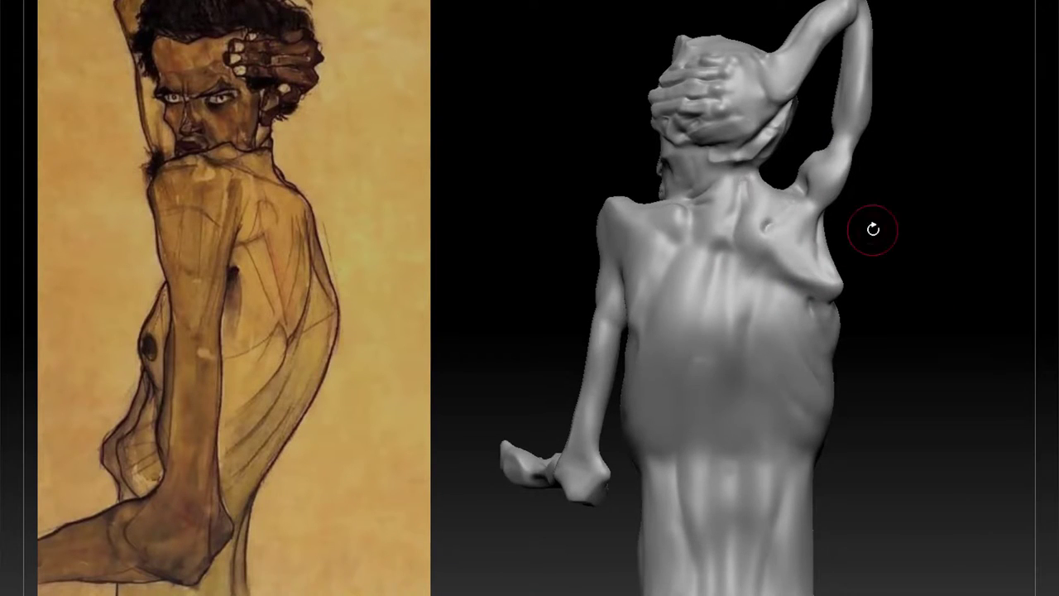
Carve the vertebrae along the upper spine and extend the spinal line through the lower back to the sacrum.
drag(873, 229, 767, 214)
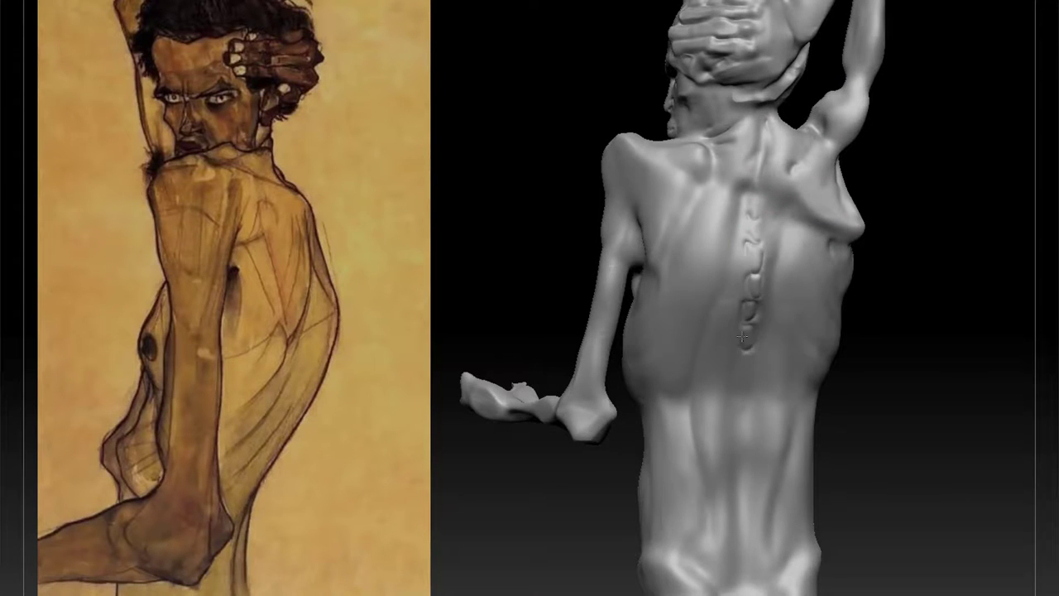
mouse_move(889, 281)
mouse_down()
mouse_move(856, 239)
mouse_move(902, 333)
mouse_move(900, 281)
mouse_up()
drag(740, 334, 741, 409)
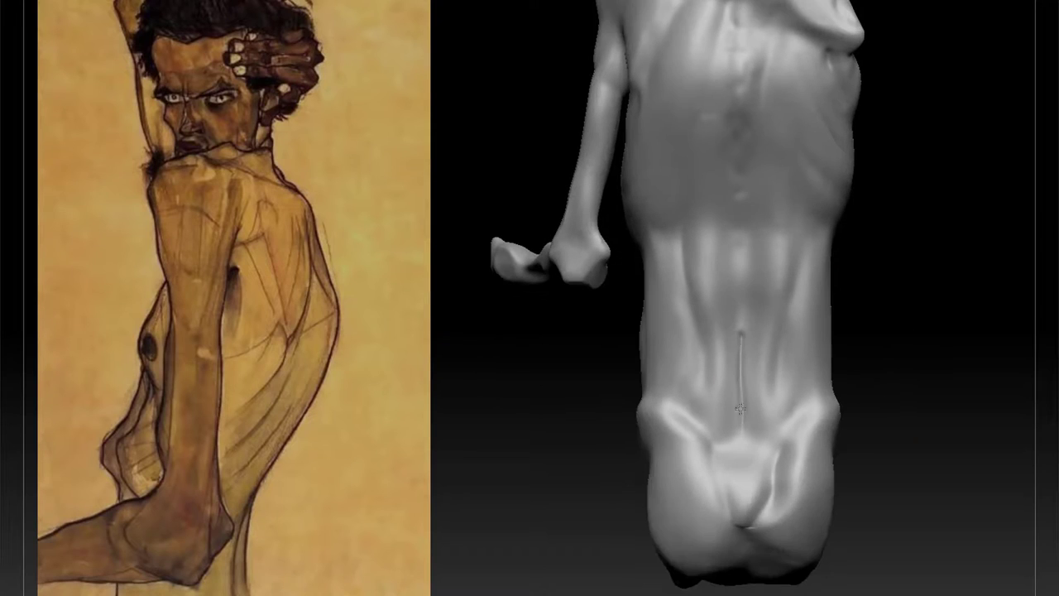
drag(742, 344, 742, 368)
mouse_move(894, 315)
mouse_down()
mouse_move(898, 257)
mouse_move(888, 296)
mouse_move(856, 257)
mouse_move(906, 255)
mouse_move(763, 317)
mouse_up()
drag(766, 367, 786, 281)
mouse_move(907, 319)
mouse_down()
mouse_move(877, 311)
mouse_move(914, 311)
mouse_move(978, 340)
mouse_up()
drag(739, 351, 745, 374)
Carve and blend the hollow on the side of the buttock below the hip bone.
drag(911, 347, 861, 348)
drag(763, 382, 762, 413)
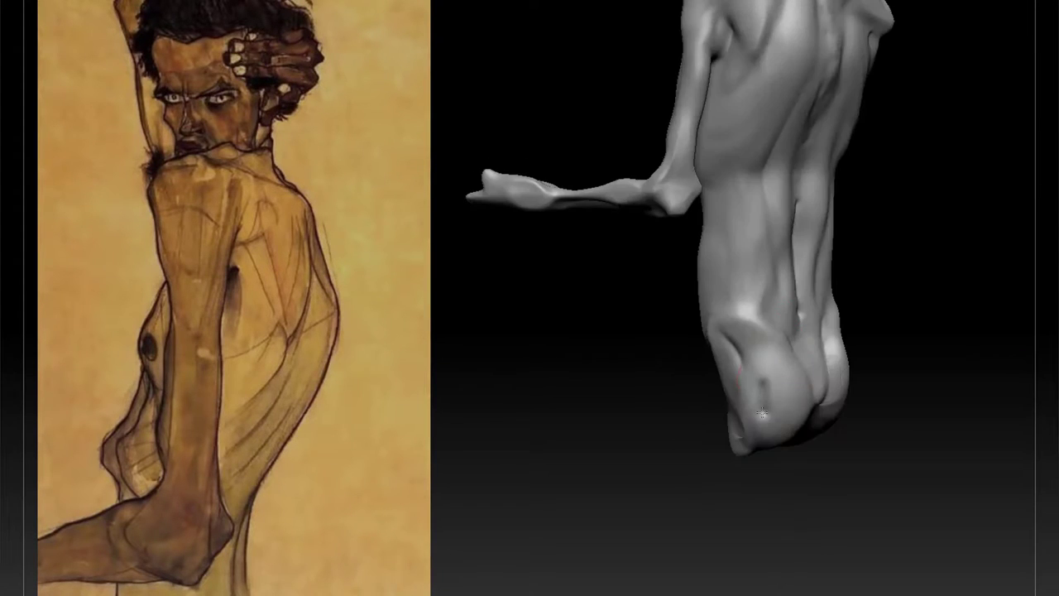
drag(860, 407, 964, 397)
mouse_move(758, 403)
mouse_down()
mouse_move(756, 413)
mouse_move(927, 439)
mouse_move(920, 482)
mouse_move(955, 372)
mouse_move(859, 436)
mouse_move(830, 489)
mouse_move(803, 422)
mouse_up()
Add clay between the thumb and fingers of the outstretched hand and blend it towards the wrist.
drag(820, 329, 845, 304)
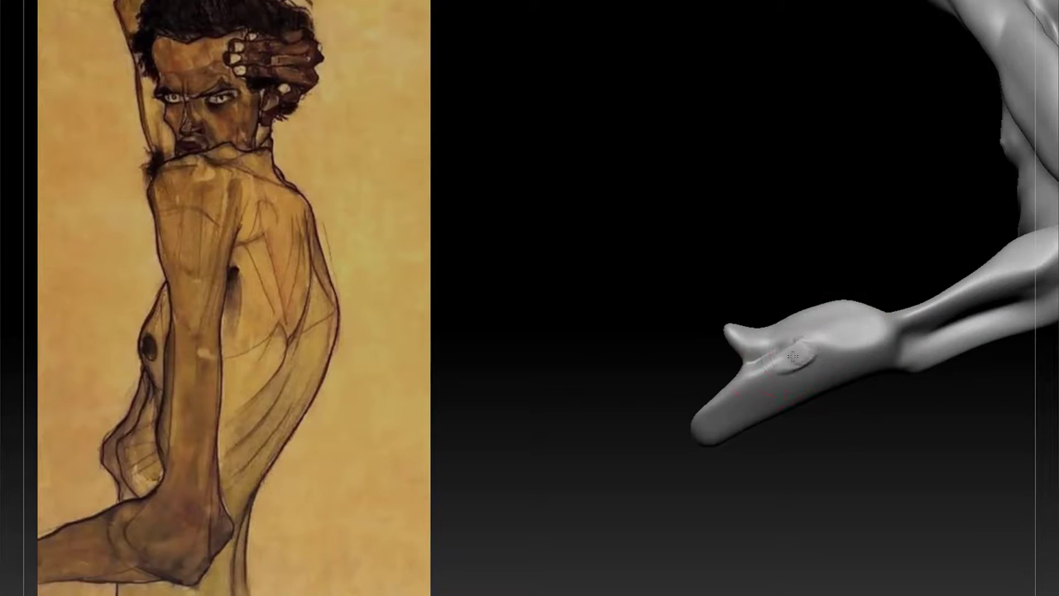
mouse_move(793, 356)
mouse_down()
mouse_move(866, 206)
mouse_move(650, 378)
mouse_move(694, 423)
mouse_move(799, 257)
mouse_move(865, 364)
mouse_move(863, 388)
mouse_move(730, 514)
mouse_up()
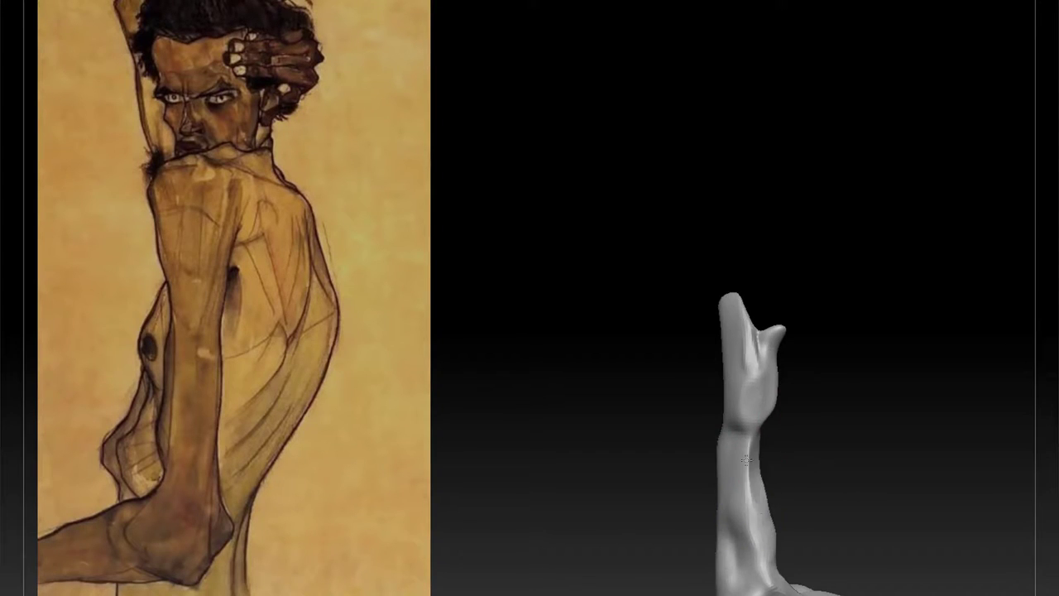
mouse_move(746, 460)
mouse_down()
mouse_move(908, 437)
mouse_move(903, 388)
mouse_up()
Define the tendons and grooves along the forearm of the outstretched arm.
key(b)
click(964, 329)
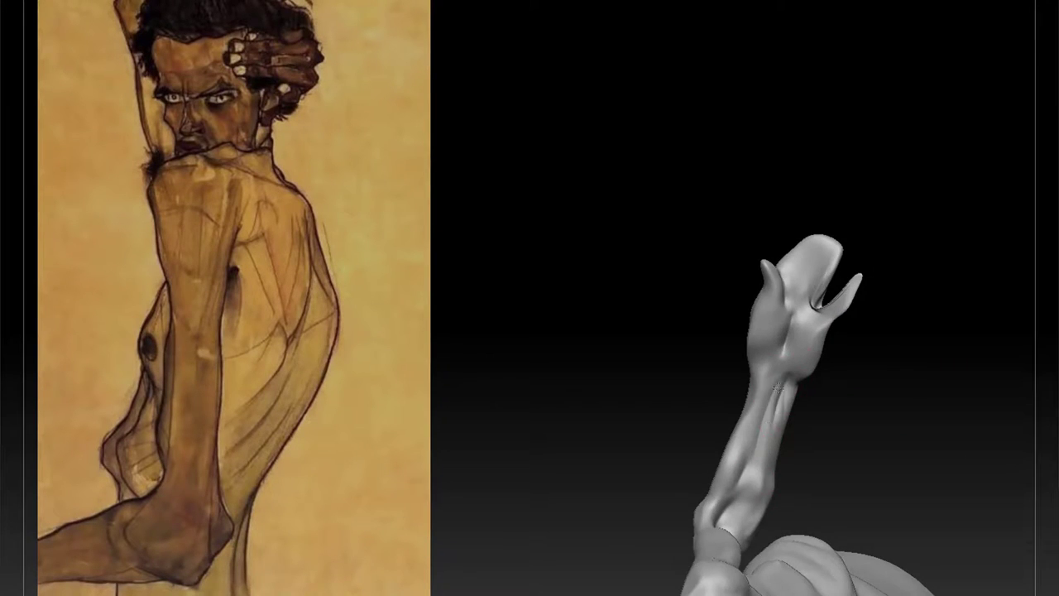
mouse_move(777, 389)
mouse_down()
mouse_move(960, 206)
mouse_move(971, 345)
mouse_move(892, 360)
mouse_move(921, 534)
mouse_move(905, 340)
mouse_up()
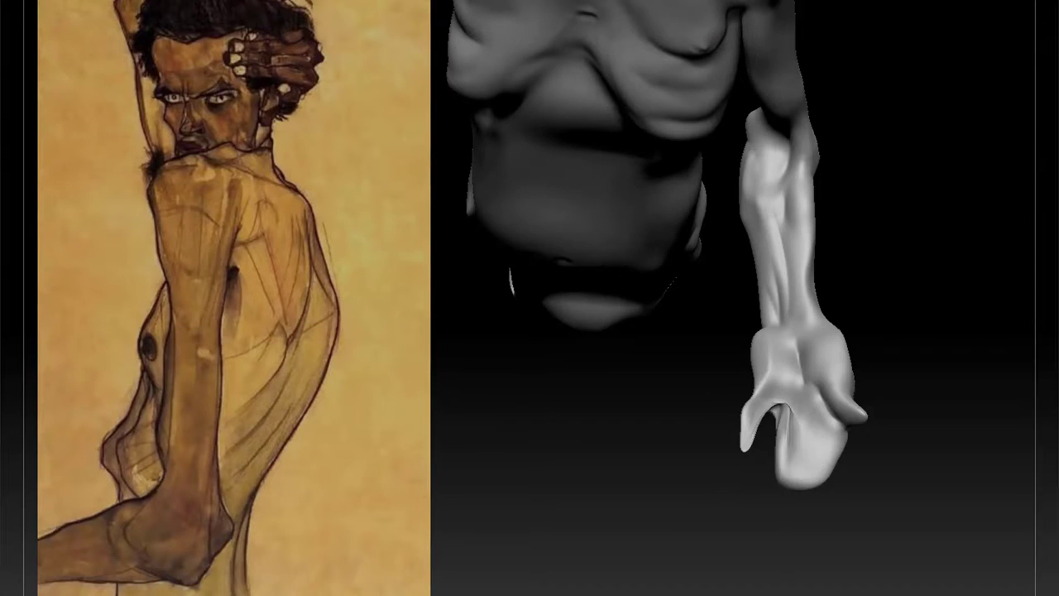
Shape the palm, heel and wrist of the outstretched hand.
drag(902, 214, 902, 265)
mouse_move(798, 357)
mouse_down()
mouse_move(795, 432)
mouse_move(861, 374)
mouse_move(820, 414)
mouse_move(824, 364)
mouse_move(894, 314)
mouse_move(863, 290)
mouse_move(953, 270)
mouse_move(927, 196)
mouse_move(921, 340)
mouse_move(992, 387)
mouse_up()
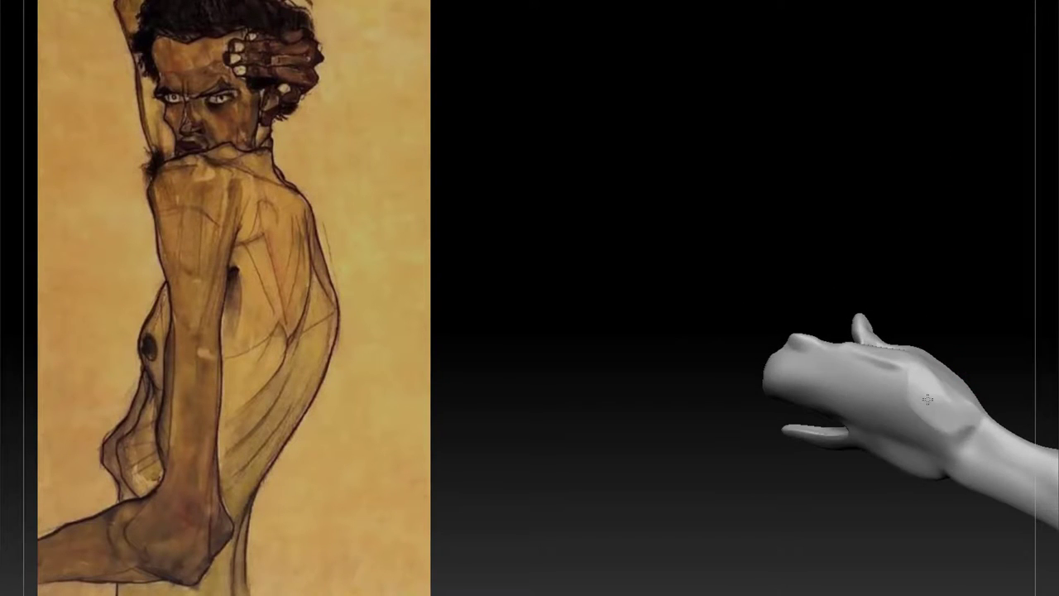
mouse_move(779, 470)
mouse_down()
mouse_move(621, 500)
mouse_move(993, 445)
mouse_move(929, 411)
mouse_up()
drag(987, 358, 677, 4)
Carve the rib furrows and the folds under the breast and armpit beside the lowered arm.
mouse_move(894, 312)
mouse_down()
mouse_move(853, 464)
mouse_move(929, 366)
mouse_up()
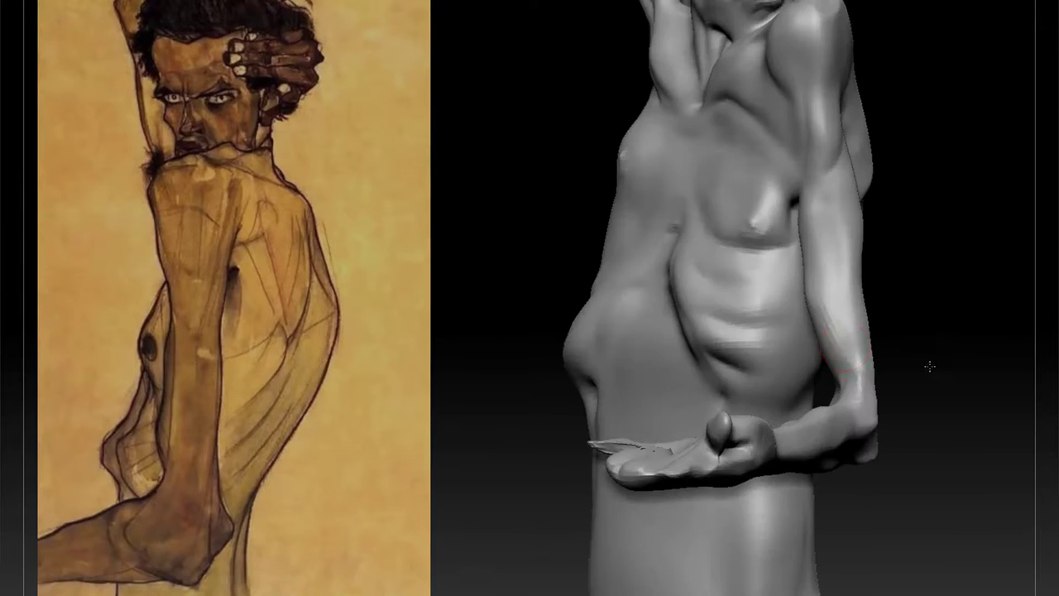
key(b)
click(958, 335)
drag(713, 343, 791, 364)
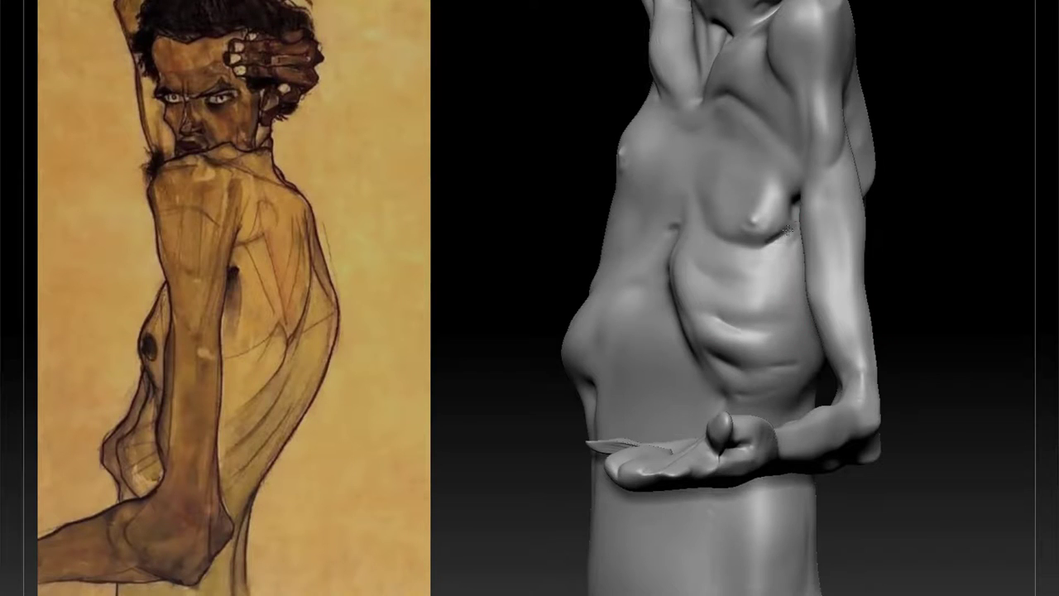
drag(778, 183, 852, 105)
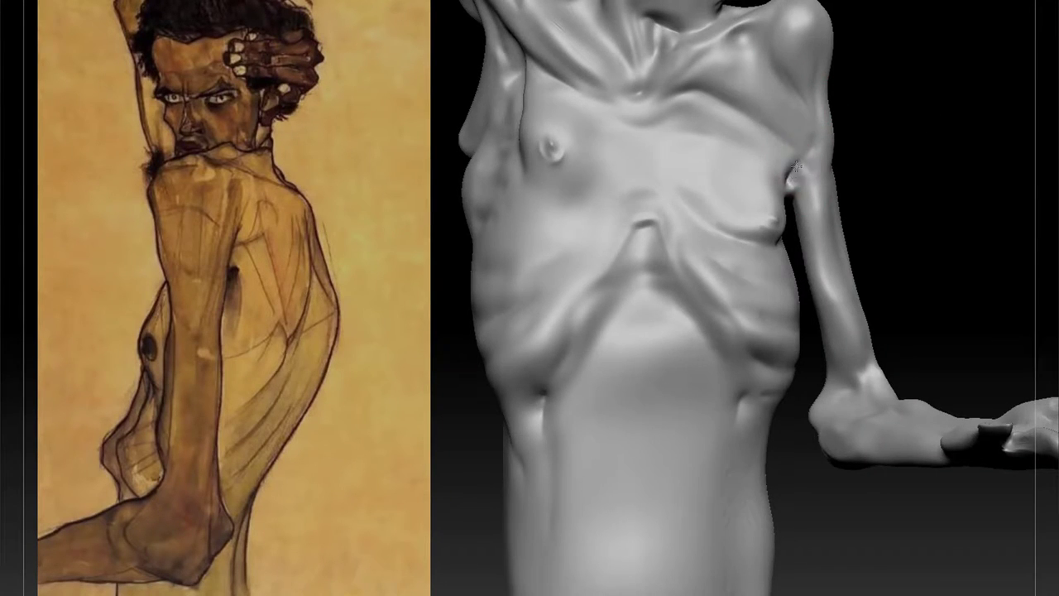
alt+drag(796, 167, 982, 367)
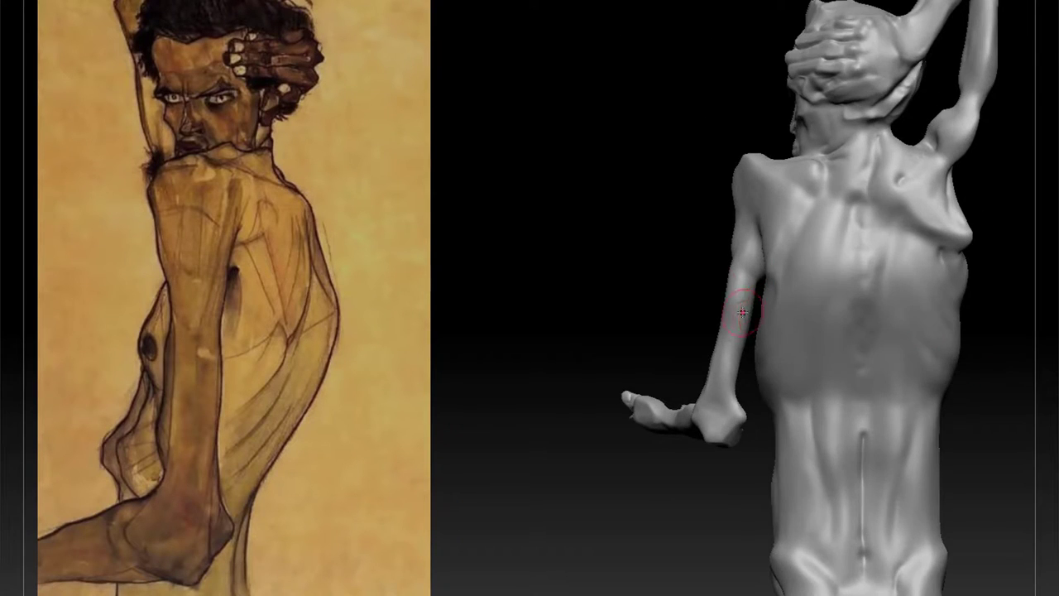
Isolate the lowered upper arm to smooth its inner side by the armpit, and show the whole figure again.
ctrl+shift+click(742, 312)
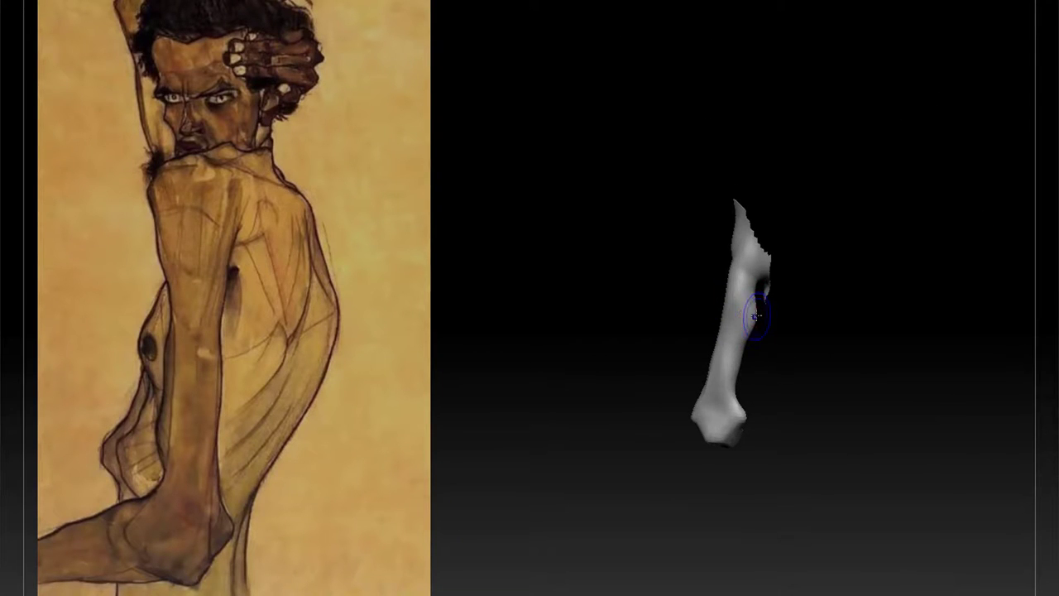
ctrl+shift+click(858, 279)
mouse_move(858, 279)
mouse_down()
mouse_move(709, 307)
mouse_move(918, 350)
mouse_move(980, 503)
mouse_move(889, 236)
mouse_move(924, 260)
mouse_move(659, 2)
mouse_up()
mouse_move(835, 246)
mouse_down()
mouse_move(955, 283)
mouse_move(853, 257)
mouse_move(809, 231)
mouse_move(922, 163)
mouse_move(819, 248)
mouse_move(818, 206)
mouse_up()
Adjust the contour of the hand on the head and carve the eyelids beneath the scowling brow.
mouse_move(651, 370)
mouse_down()
mouse_move(1001, 291)
mouse_move(480, 331)
mouse_move(629, 318)
mouse_up()
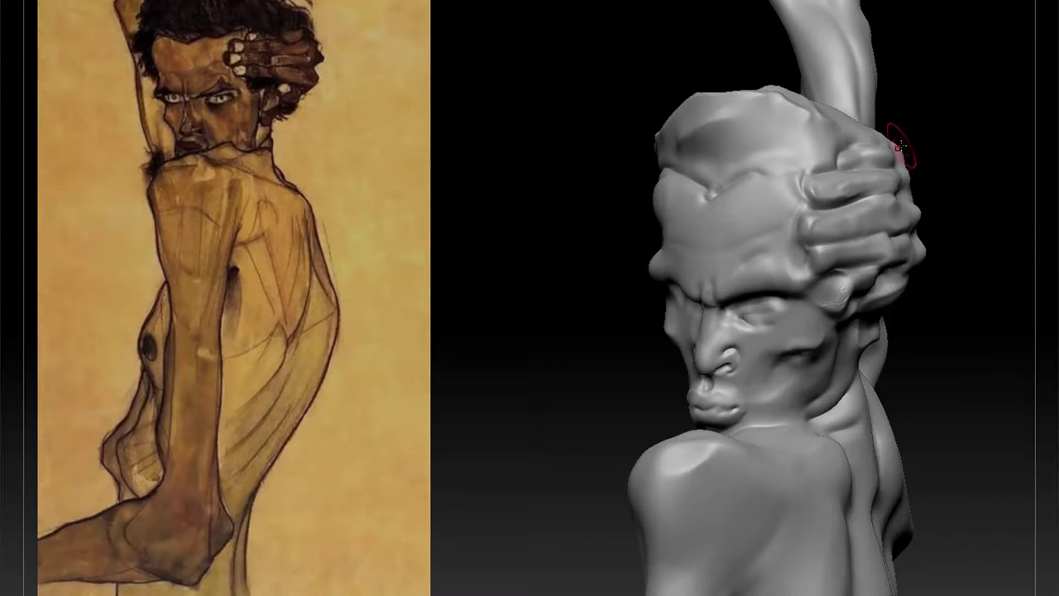
mouse_move(910, 178)
mouse_down()
mouse_move(982, 216)
mouse_move(958, 255)
mouse_move(994, 327)
mouse_up()
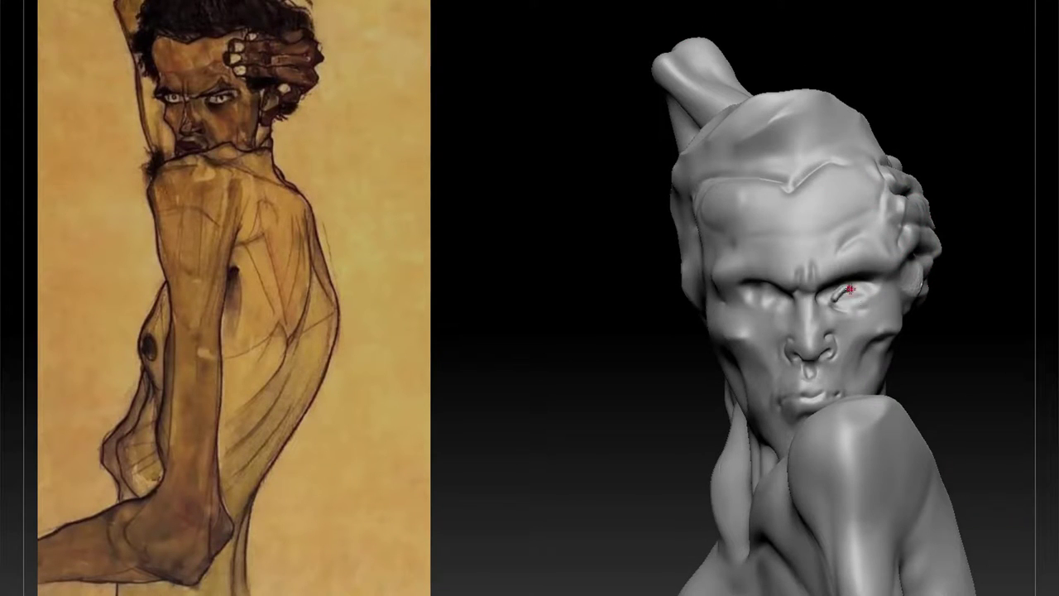
mouse_move(970, 282)
mouse_down()
mouse_move(972, 257)
mouse_move(978, 311)
mouse_up()
mouse_move(821, 290)
mouse_down()
mouse_move(881, 283)
mouse_move(702, 350)
mouse_move(709, 290)
mouse_move(911, 246)
mouse_move(988, 312)
mouse_move(974, 300)
mouse_move(992, 292)
mouse_move(828, 217)
mouse_up()
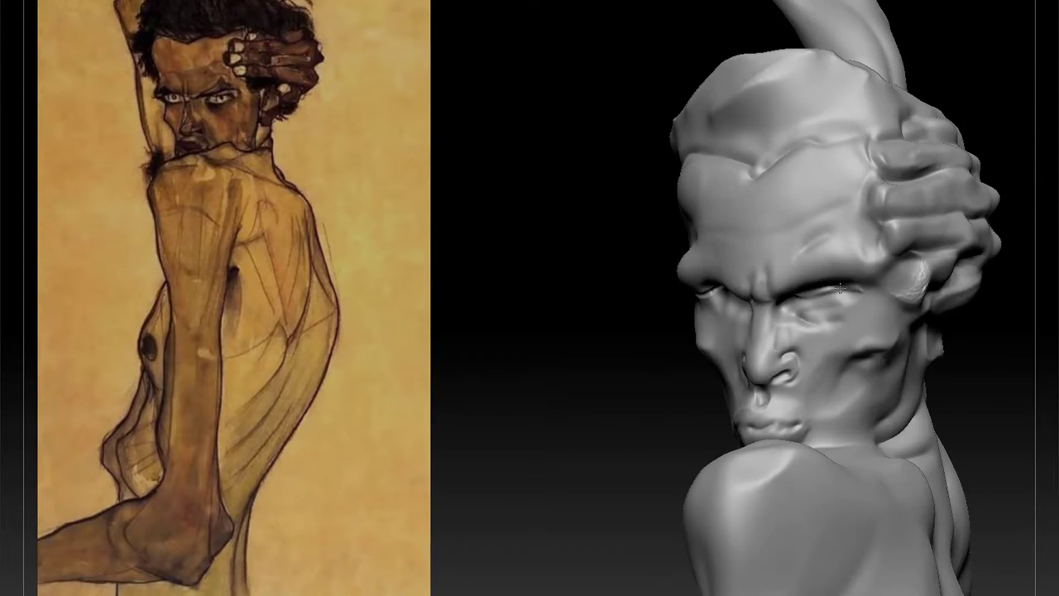
mouse_move(840, 288)
mouse_down()
mouse_move(709, 314)
mouse_move(936, 359)
mouse_move(946, 431)
mouse_move(948, 367)
mouse_move(988, 405)
mouse_move(882, 361)
mouse_move(1002, 350)
mouse_move(946, 272)
mouse_move(779, 280)
mouse_move(916, 199)
mouse_move(963, 240)
mouse_move(929, 203)
mouse_move(819, 146)
mouse_move(940, 488)
mouse_move(979, 445)
mouse_move(967, 447)
mouse_move(916, 383)
mouse_move(821, 162)
mouse_move(780, 309)
mouse_move(998, 239)
mouse_move(695, 4)
mouse_up()
Isolate the raised arm, mask it, show the whole figure again, and invert the mask.
ctrl+shift+click(859, 327)
mouse_move(750, 332)
right_down()
mouse_move(859, 328)
mouse_move(832, 355)
right_up()
ctrl+click(833, 356)
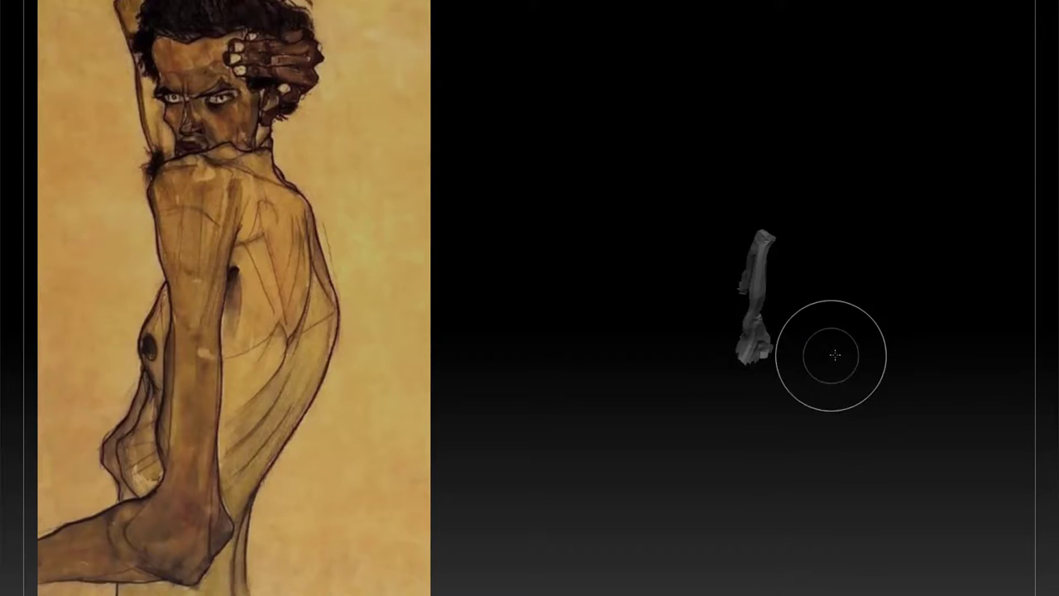
ctrl+shift+click(834, 351)
ctrl+click(839, 314)
Adjust the shape of the raised arm and pull up the hair tuft above the forehead.
mouse_move(782, 245)
mouse_down()
mouse_move(951, 241)
mouse_move(880, 206)
mouse_move(729, 355)
mouse_up()
mouse_move(863, 304)
mouse_down()
mouse_move(932, 331)
mouse_move(919, 404)
mouse_move(960, 395)
mouse_move(695, 5)
mouse_up()
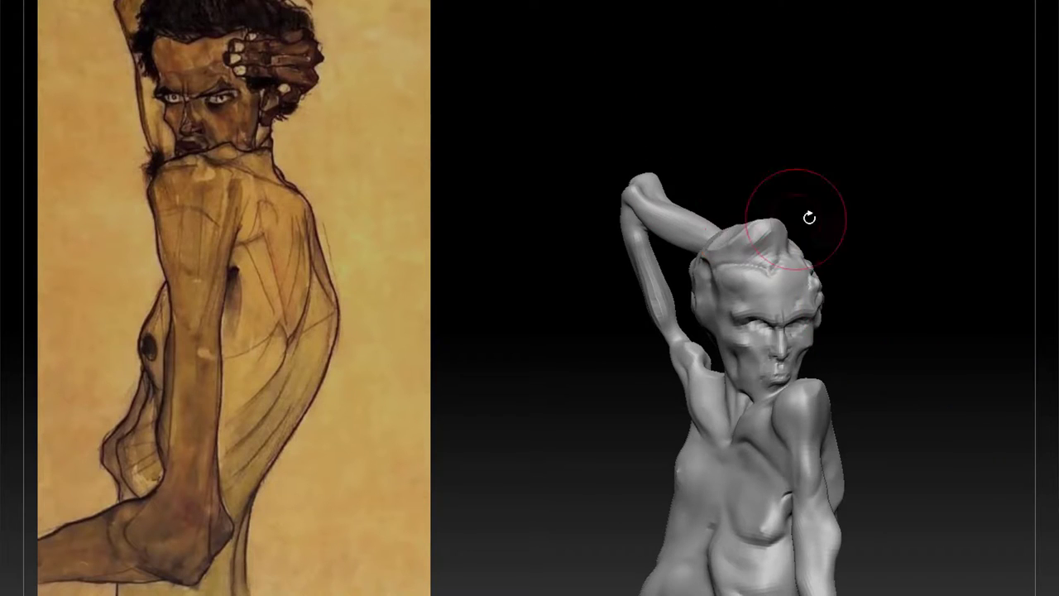
mouse_move(808, 217)
mouse_down()
mouse_move(946, 336)
mouse_move(672, 4)
mouse_move(695, 8)
mouse_up()
drag(684, 334, 687, 385)
mouse_move(683, 333)
mouse_down()
mouse_move(670, 332)
mouse_move(684, 317)
mouse_up()
mouse_move(864, 177)
mouse_down()
mouse_move(908, 515)
mouse_move(1009, 418)
mouse_up()
Carve the groin creases at the base of the torso with the DamStandard brush and smooth them.
key(b)
key(d)
key(s)
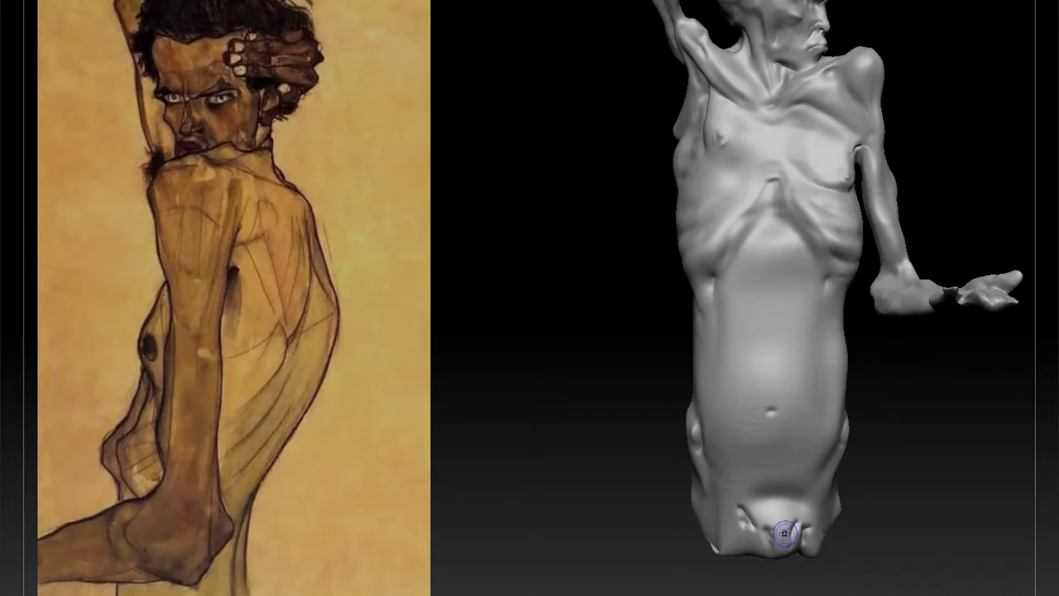
drag(919, 488, 878, 488)
mouse_move(910, 530)
mouse_down()
mouse_move(874, 489)
mouse_move(979, 591)
mouse_up()
Define the navel and midline of the abdomen and carve a curved fold beneath the lower belly.
drag(962, 342, 976, 431)
mouse_move(775, 331)
mouse_down()
mouse_move(775, 344)
mouse_move(913, 273)
mouse_move(775, 228)
mouse_up()
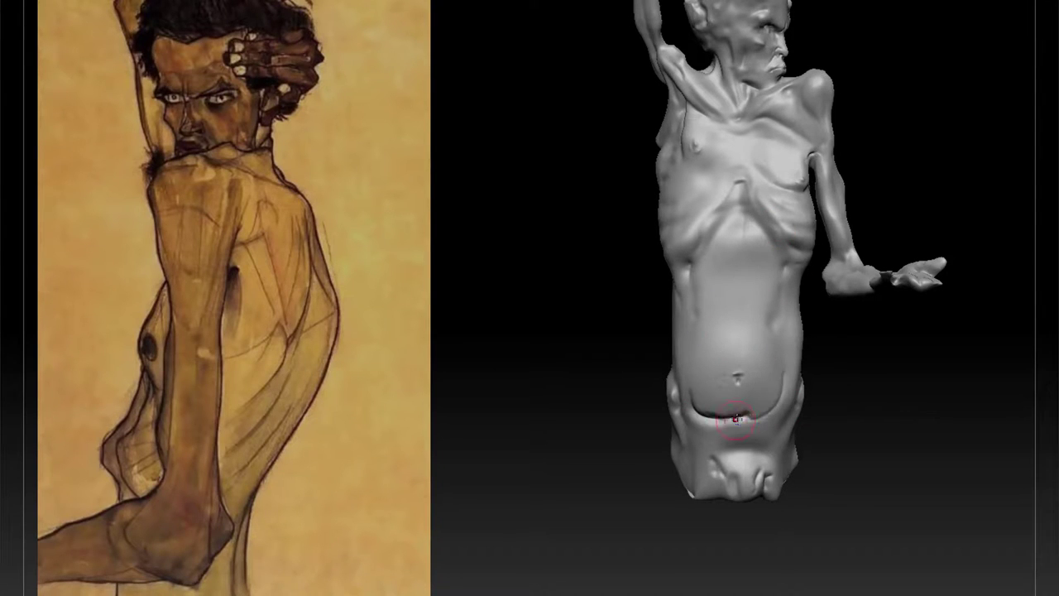
drag(730, 411, 827, 365)
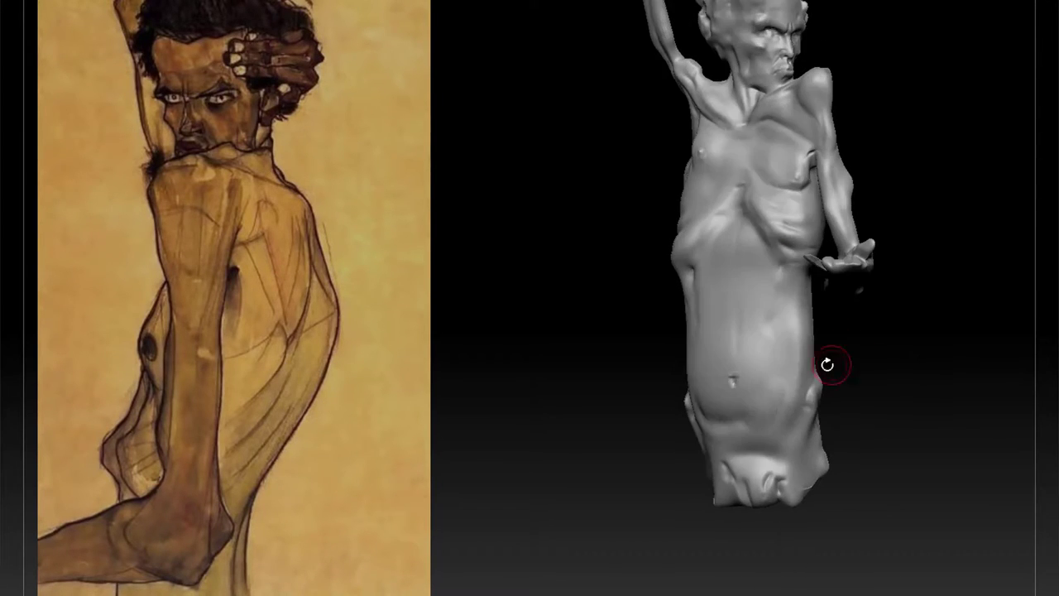
mouse_move(786, 401)
mouse_down()
mouse_move(897, 355)
mouse_move(905, 371)
mouse_move(877, 516)
mouse_up()
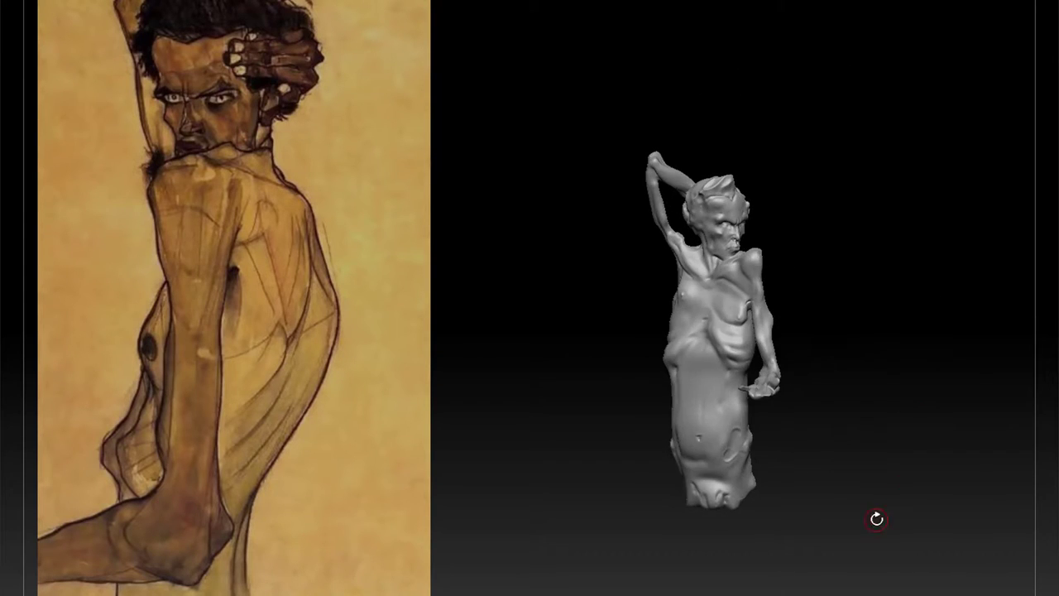
Add a rounded bump at the base of the sternum and sculpt a ridge across the upper chest below the collarbones.
key(b)
key(d)
click(1026, 331)
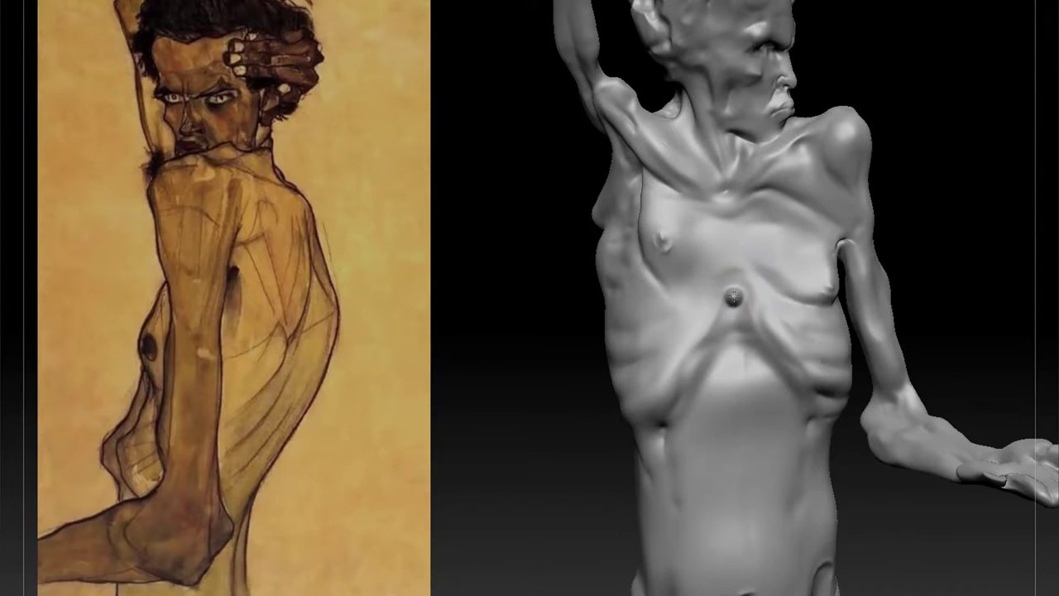
drag(719, 206, 763, 208)
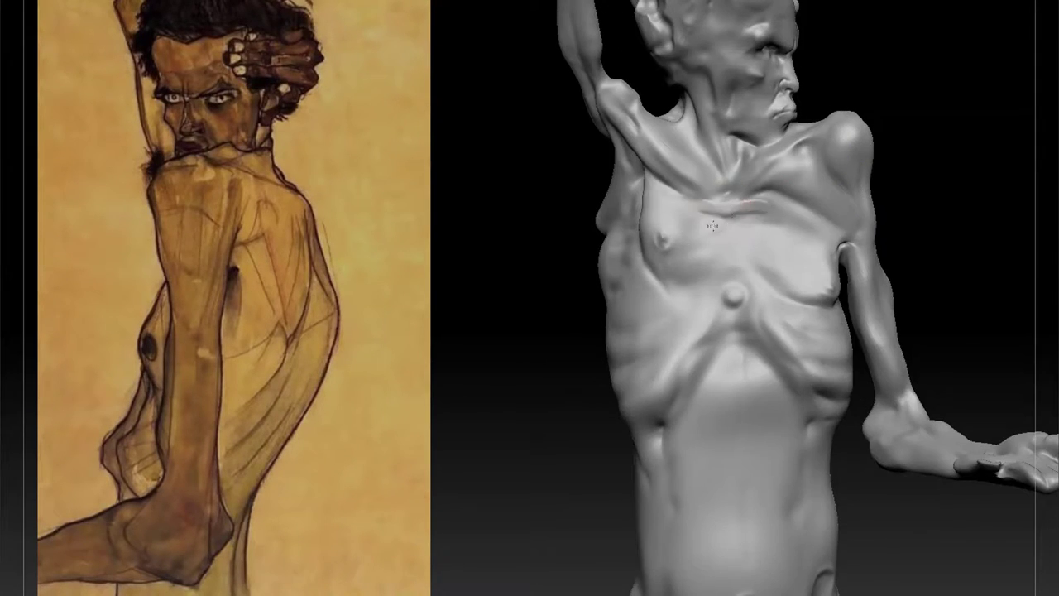
drag(953, 153, 830, 129)
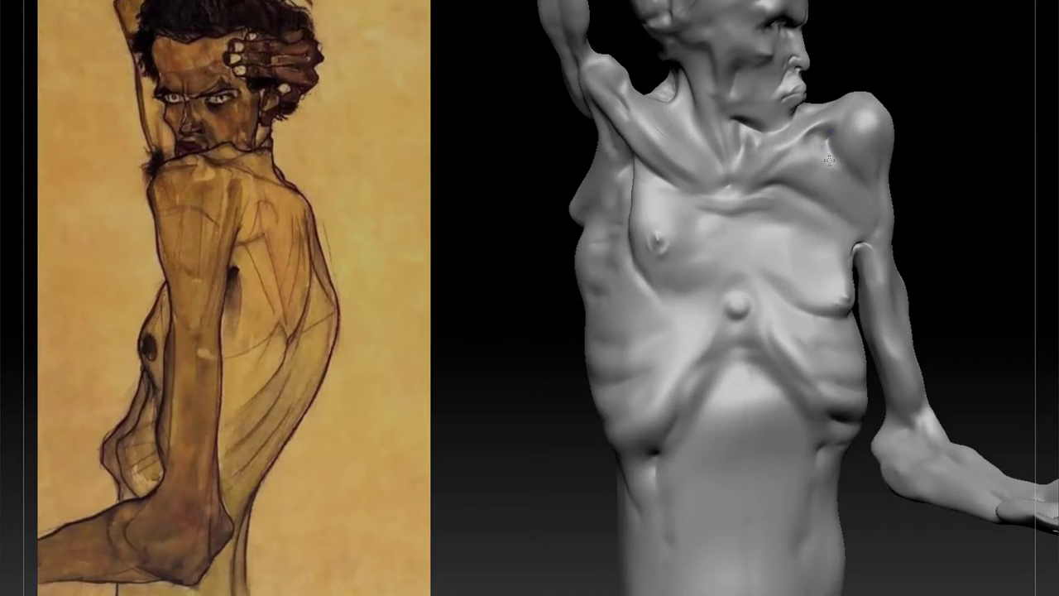
Carve a shallow rib furrow into the side of the back below the shoulder blade.
mouse_move(981, 166)
mouse_down()
mouse_move(986, 268)
mouse_move(976, 166)
mouse_up()
mouse_move(910, 74)
mouse_down()
mouse_move(901, 24)
mouse_move(921, 316)
mouse_move(859, 88)
mouse_up()
alt+drag(824, 34, 828, 114)
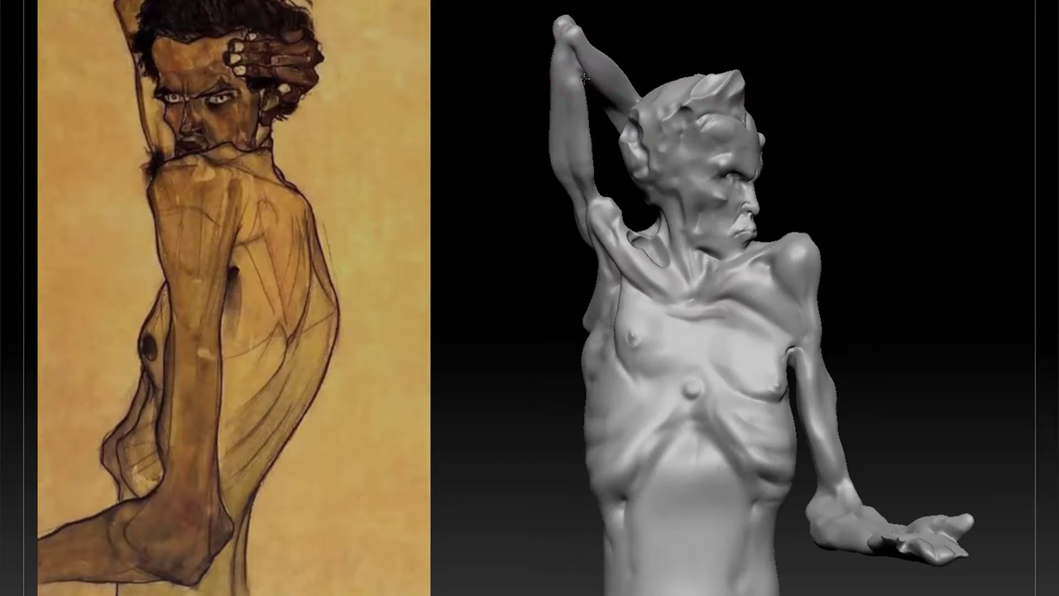
drag(581, 71, 579, 83)
mouse_move(711, 22)
mouse_down()
mouse_move(856, 173)
mouse_move(1025, 273)
mouse_move(853, 242)
mouse_up()
mouse_move(602, 223)
mouse_down()
mouse_move(728, 208)
mouse_move(638, 261)
mouse_move(802, 270)
mouse_move(946, 331)
mouse_move(753, 182)
mouse_move(816, 263)
mouse_up()
mouse_move(814, 223)
mouse_down()
mouse_move(715, 356)
mouse_move(927, 246)
mouse_move(828, 331)
mouse_move(745, 373)
mouse_up()
alt+drag(584, 335, 623, 292)
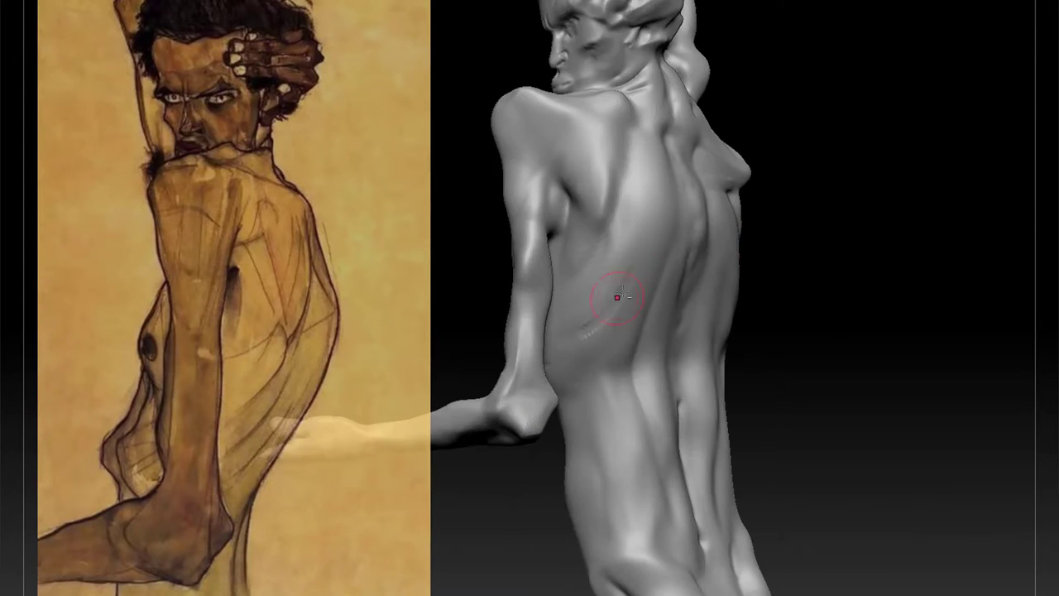
Carve the dimples above the buttocks on either side of the sacrum.
mouse_move(869, 314)
mouse_down()
mouse_move(903, 265)
mouse_move(914, 281)
mouse_move(879, 311)
mouse_move(950, 341)
mouse_up()
mouse_move(793, 314)
mouse_down()
mouse_move(793, 371)
mouse_move(792, 356)
mouse_up()
drag(903, 389, 931, 331)
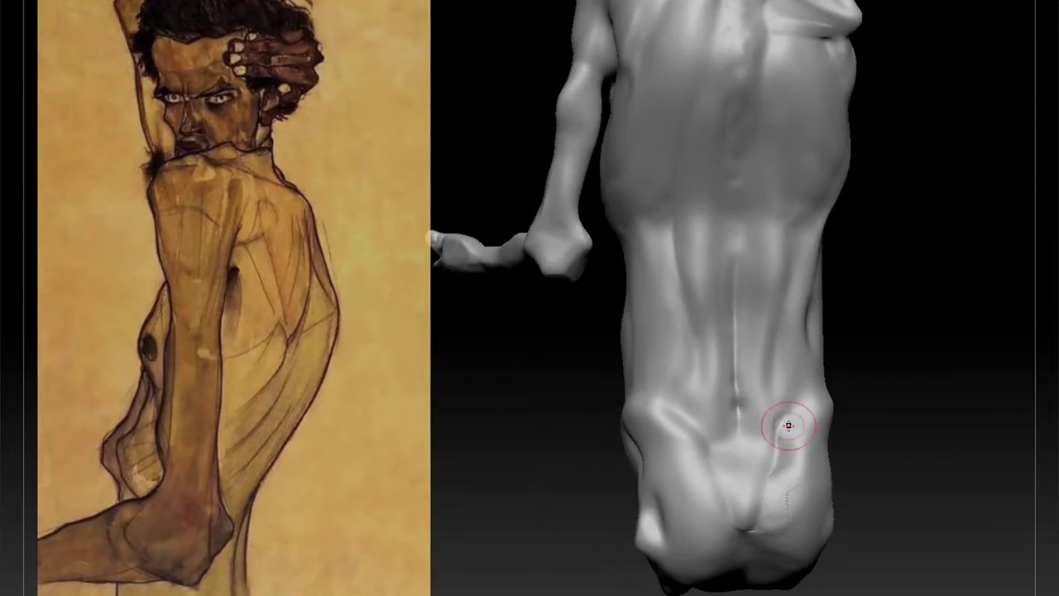
mouse_move(906, 430)
mouse_down()
mouse_move(845, 446)
mouse_move(827, 488)
mouse_move(897, 464)
mouse_up()
Sculpt vertebra bumps along the upper spine and refine the surface between the shoulder blades.
drag(627, 169, 634, 179)
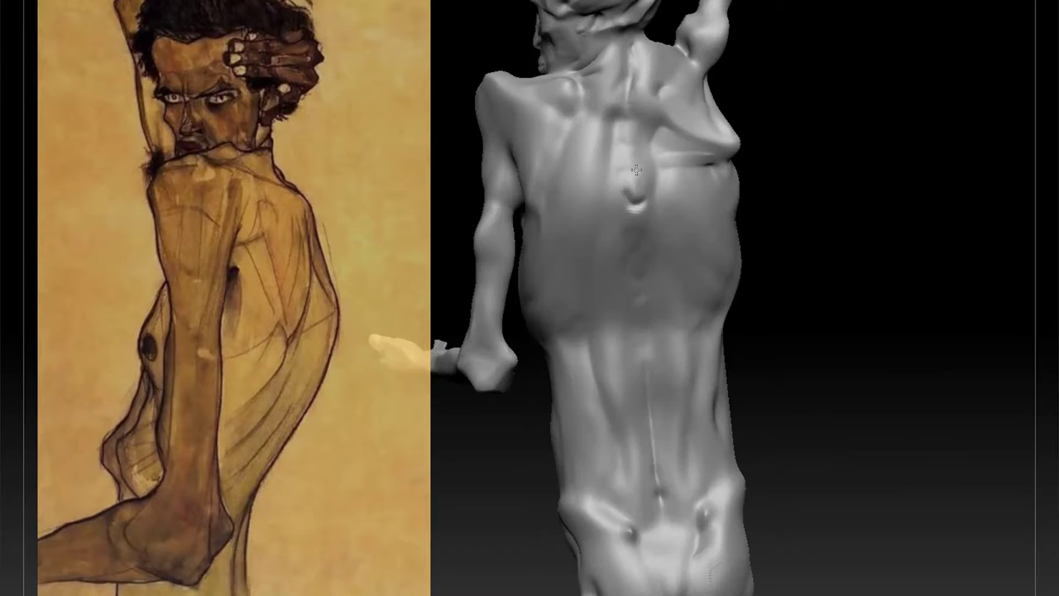
mouse_move(907, 149)
mouse_down()
mouse_move(833, 130)
mouse_move(763, 136)
mouse_up()
drag(875, 366, 870, 273)
alt+drag(869, 273, 854, 195)
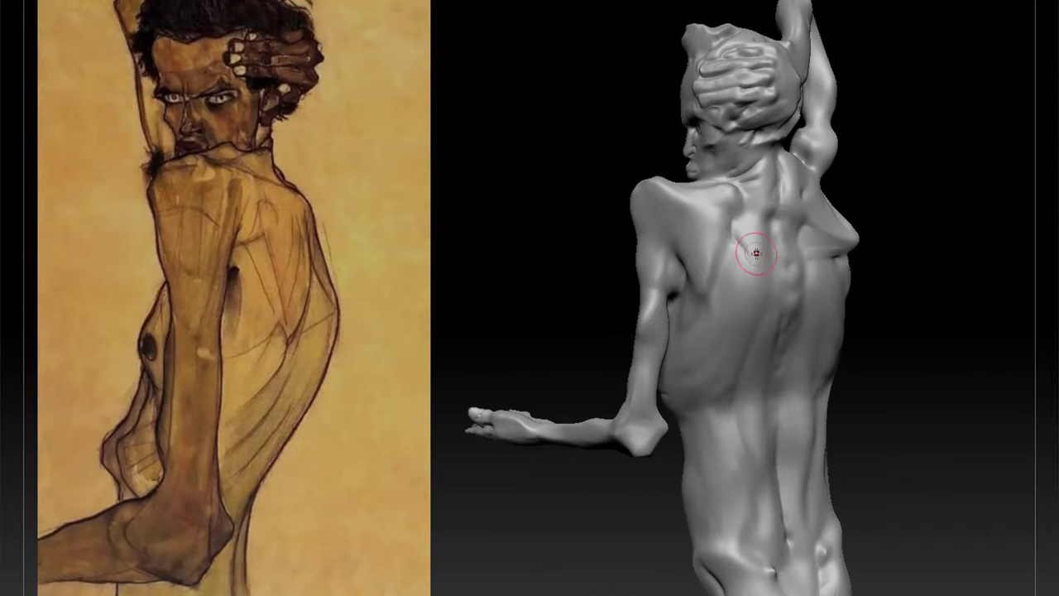
mouse_move(786, 162)
mouse_down()
mouse_move(869, 177)
mouse_move(766, 237)
mouse_move(780, 244)
mouse_move(758, 279)
mouse_move(806, 248)
mouse_move(932, 416)
mouse_move(941, 396)
mouse_move(733, 279)
mouse_move(905, 480)
mouse_move(872, 466)
mouse_move(899, 515)
mouse_move(988, 303)
mouse_move(965, 111)
mouse_move(943, 173)
mouse_move(910, 207)
mouse_move(794, 217)
mouse_up()
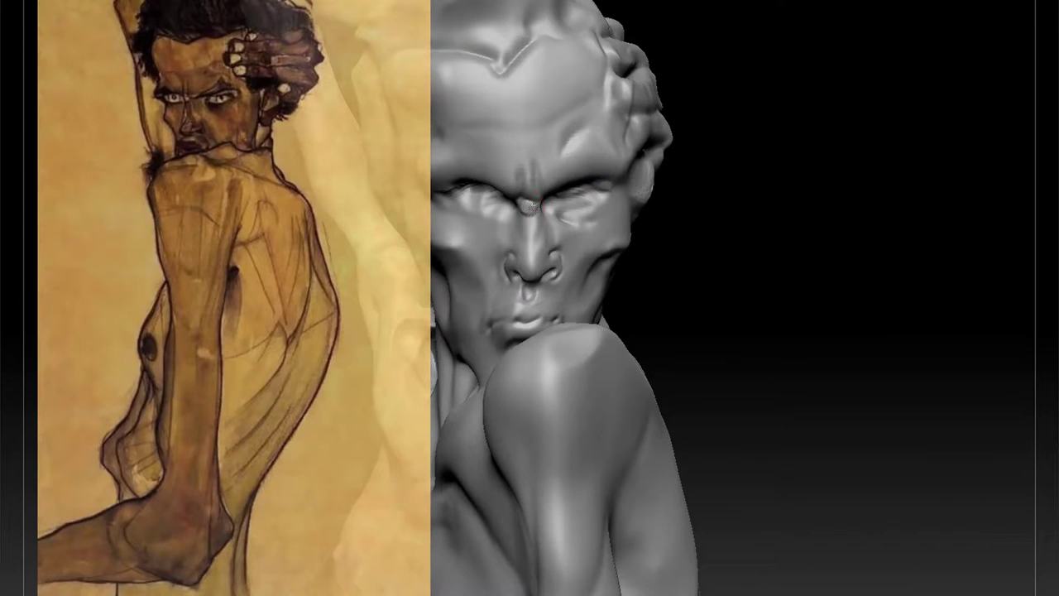
Sculpt a sharp slanted brow ridge above the eye nearest the hand, using the DamStandard brush.
alt+drag(834, 146, 921, 170)
key(b)
key(d)
key(s)
drag(633, 211, 682, 171)
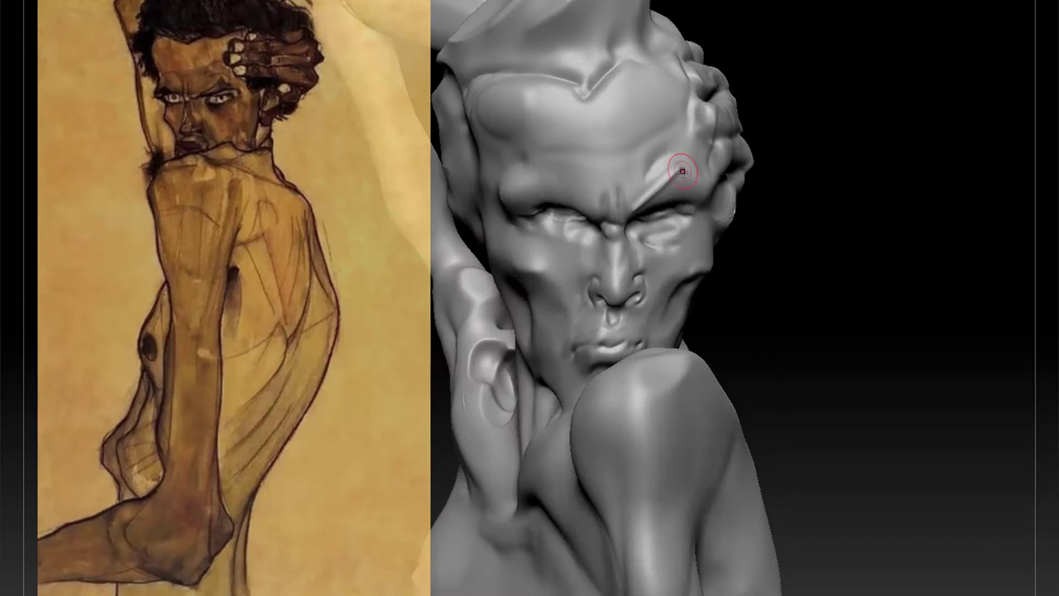
key(ctrl+z)
key(ctrl+z)
mouse_move(849, 149)
mouse_down()
mouse_move(717, 149)
mouse_move(918, 478)
mouse_move(933, 401)
mouse_move(920, 397)
mouse_up()
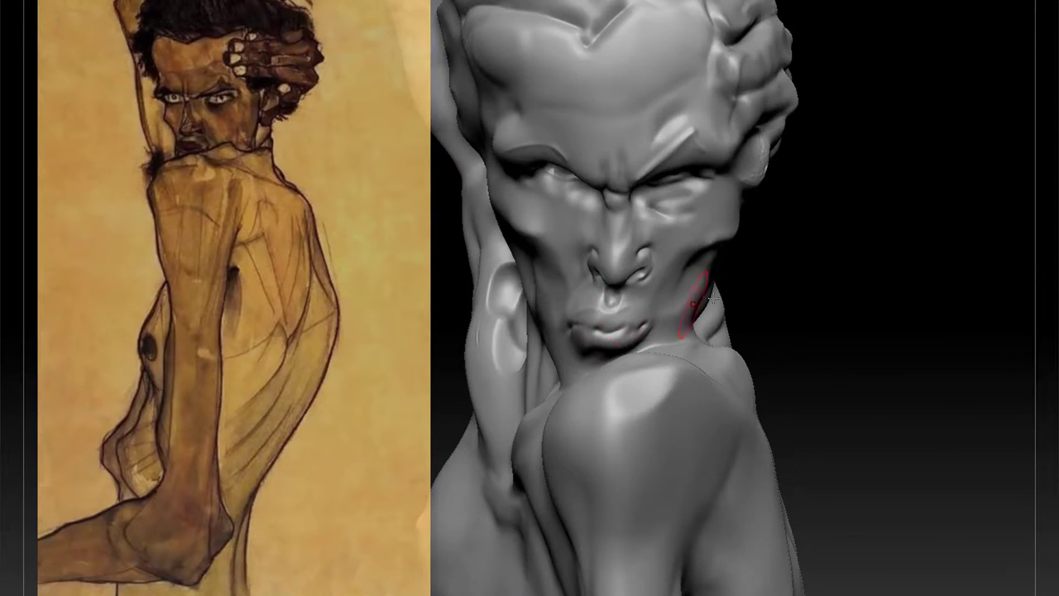
Carve the hollow inside the hip bone with the DamStandard brush and extend it into the fold beneath the lower belly.
drag(1026, 289, 965, 440)
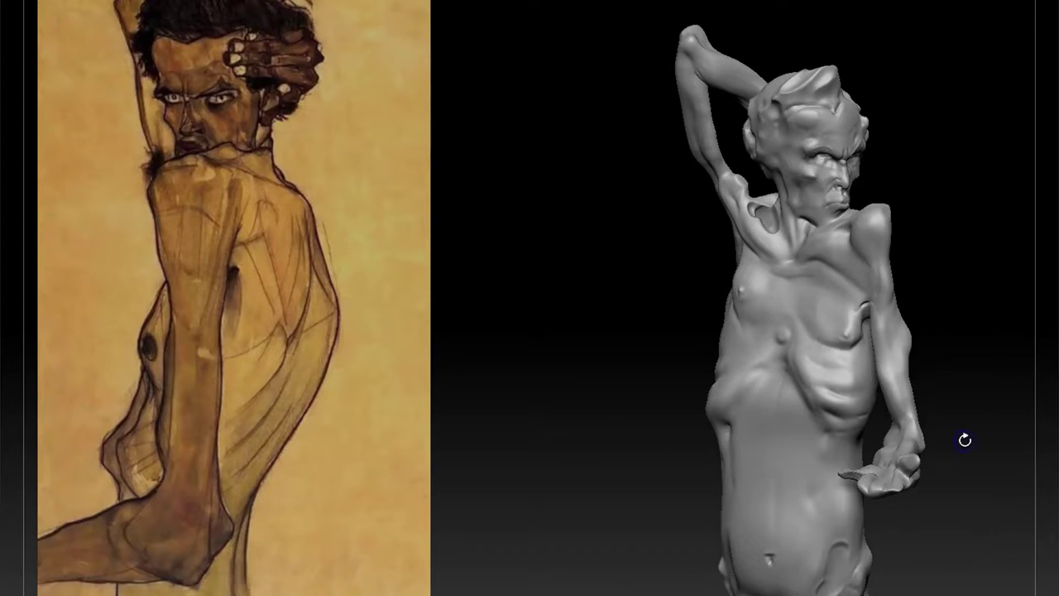
drag(960, 141, 908, 489)
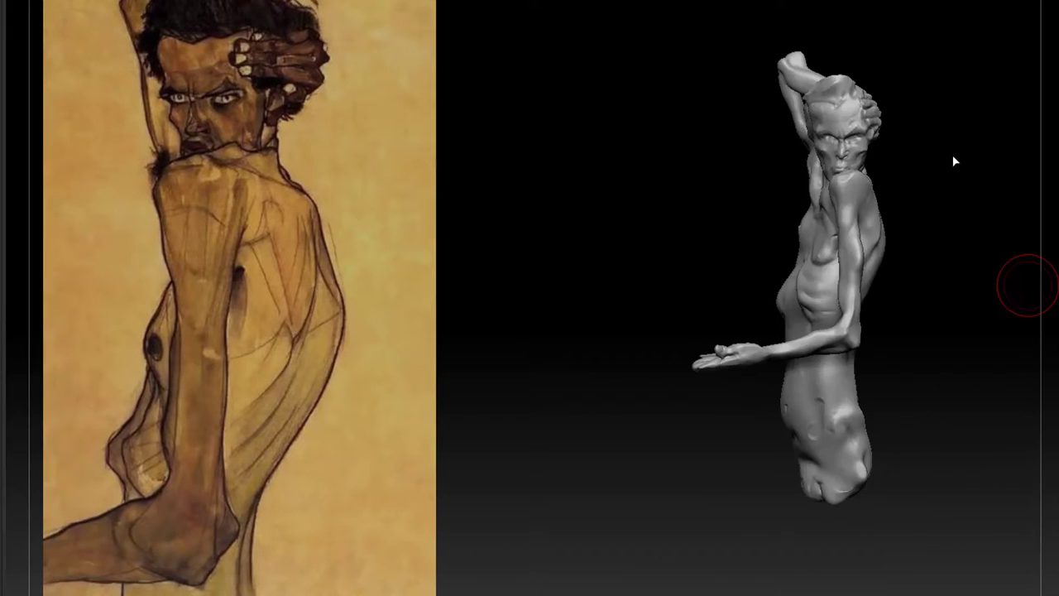
mouse_move(954, 161)
mouse_down()
mouse_move(951, 328)
mouse_move(1007, 299)
mouse_move(909, 366)
mouse_up()
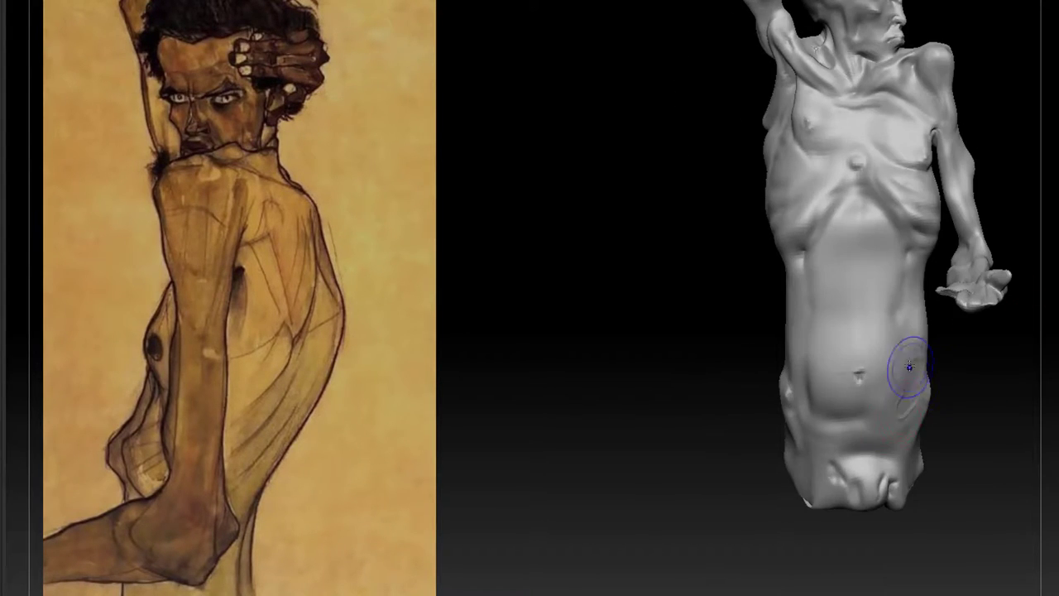
key(b)
key(d)
key(s)
key(b)
key(d)
key(s)
drag(969, 406, 920, 407)
drag(936, 390, 924, 413)
drag(974, 410, 1006, 412)
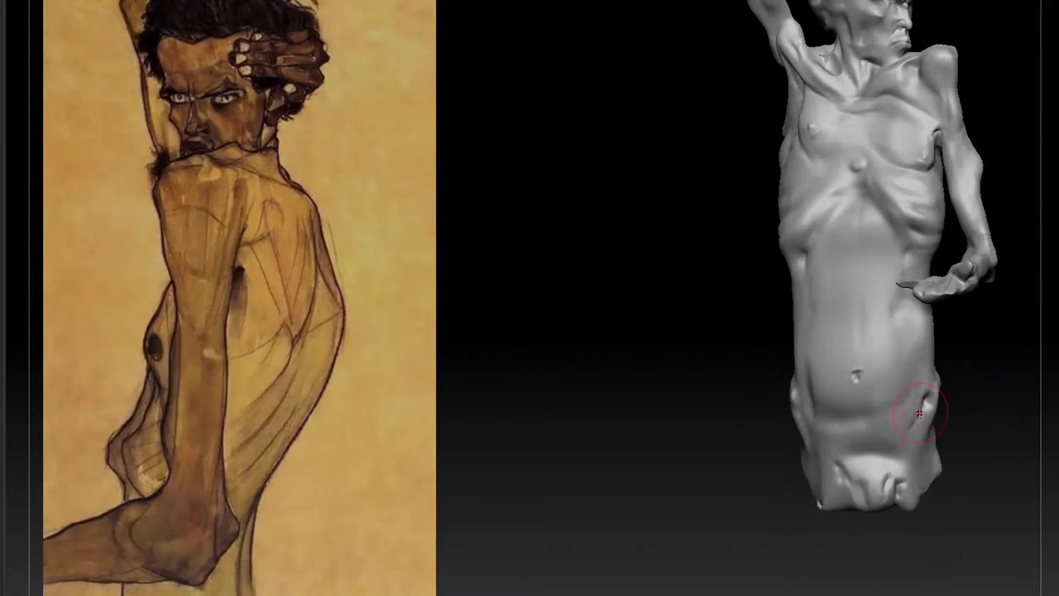
drag(945, 394, 934, 424)
mouse_move(976, 413)
mouse_down()
mouse_move(1026, 413)
mouse_move(985, 422)
mouse_move(988, 430)
mouse_up()
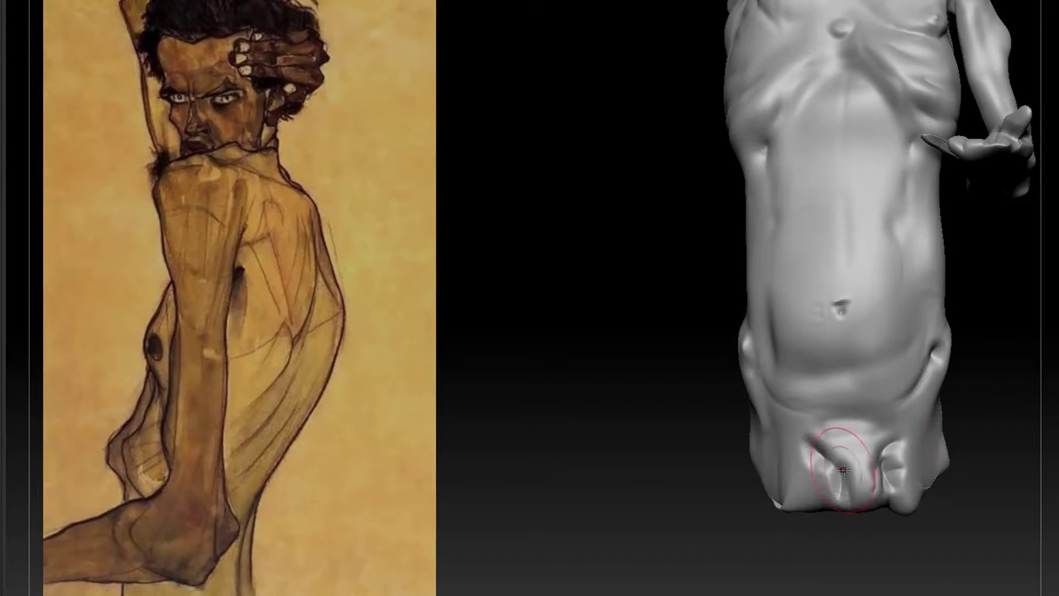
Shape the pubic forms at the base of the torso, switching between subdivision levels.
mouse_move(982, 431)
alt+mouse_down()
mouse_move(979, 418)
mouse_move(980, 451)
alt+mouse_up()
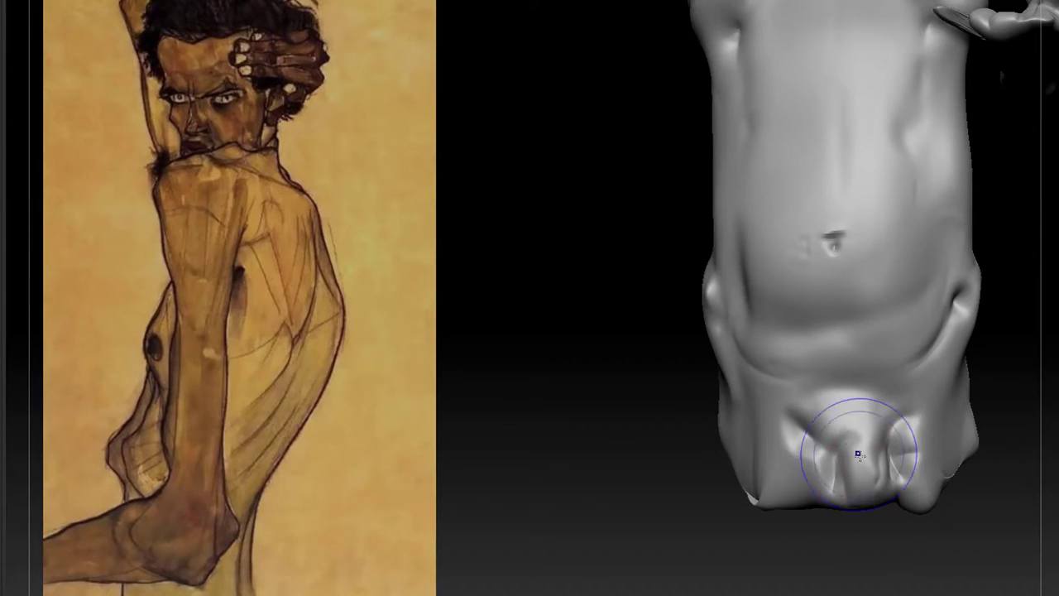
mouse_move(1022, 484)
mouse_down()
mouse_move(976, 476)
mouse_move(1047, 464)
mouse_move(970, 541)
mouse_move(919, 529)
mouse_up()
key(shift+d)
key(d)
drag(878, 460, 873, 497)
mouse_move(952, 439)
mouse_down()
mouse_move(967, 428)
mouse_move(884, 483)
mouse_move(897, 436)
mouse_move(939, 433)
mouse_move(800, 502)
mouse_move(792, 451)
mouse_move(937, 450)
mouse_up()
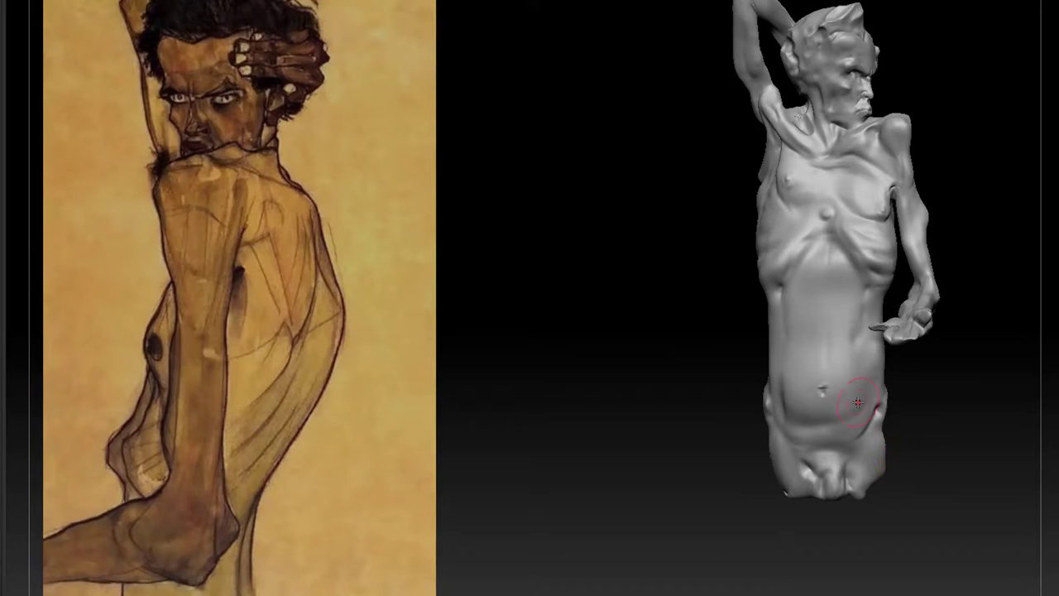
Carve a crease between the neck tendons above the sternum with the DamStandard brush and smooth along the collarbone.
mouse_move(903, 375)
mouse_down()
mouse_move(924, 373)
mouse_move(920, 406)
mouse_up()
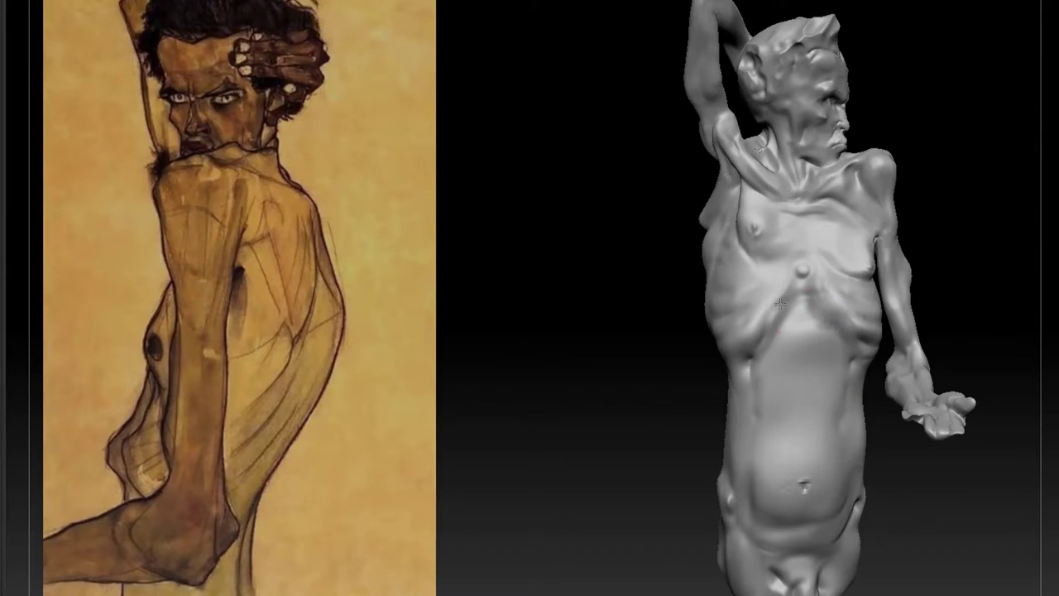
mouse_move(787, 304)
mouse_down()
mouse_move(958, 305)
mouse_move(693, 309)
mouse_move(1019, 314)
mouse_move(976, 348)
mouse_move(957, 289)
mouse_move(668, 234)
mouse_up()
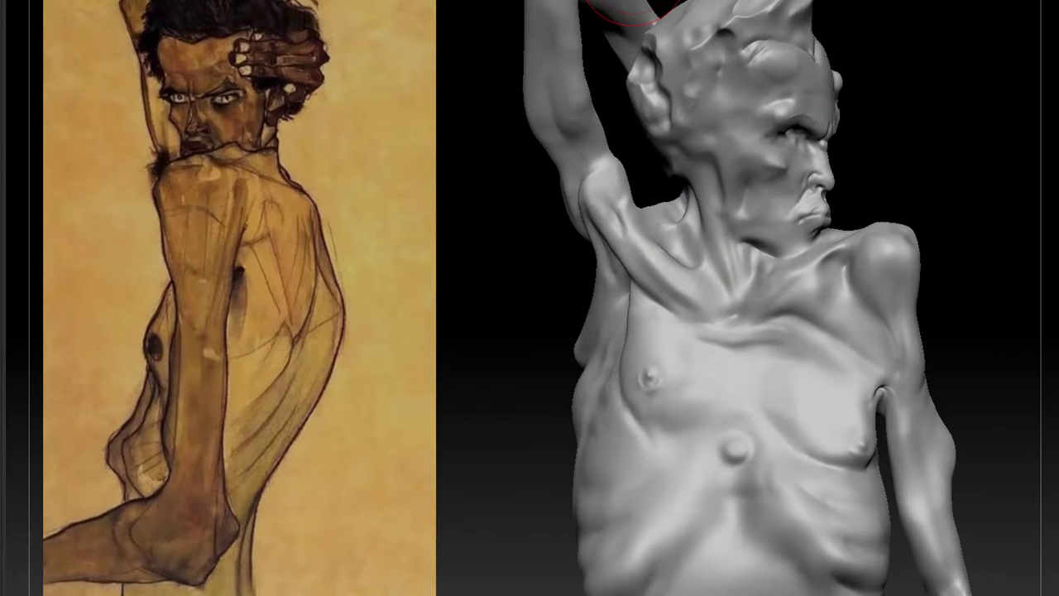
drag(900, 29, 920, 28)
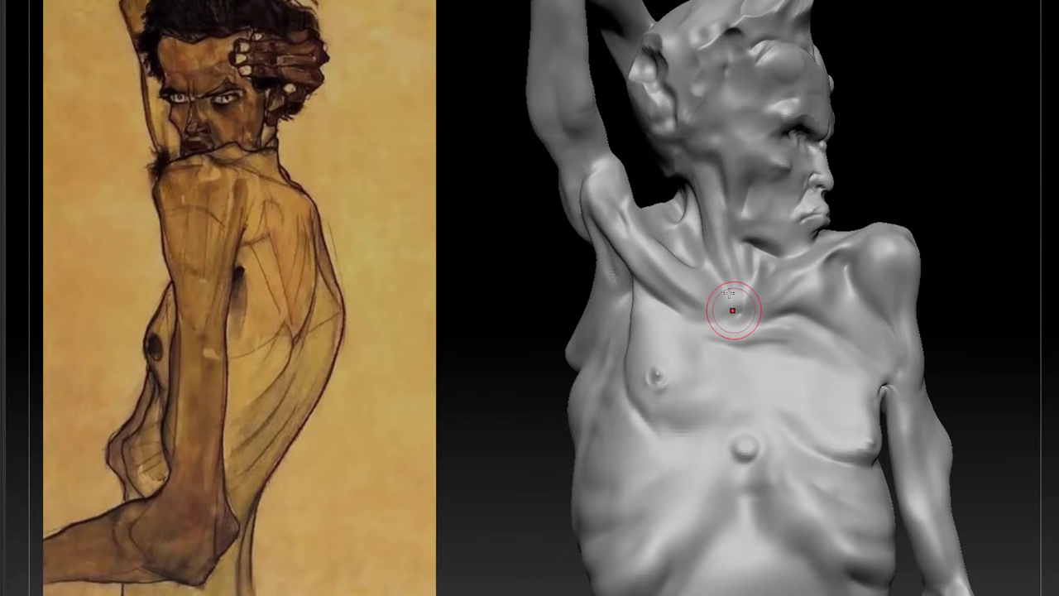
key(b)
key(d)
key(s)
drag(739, 259, 742, 294)
mouse_move(964, 136)
mouse_down()
mouse_move(918, 144)
mouse_move(952, 143)
mouse_up()
shift+drag(659, 275, 676, 293)
drag(951, 137, 926, 145)
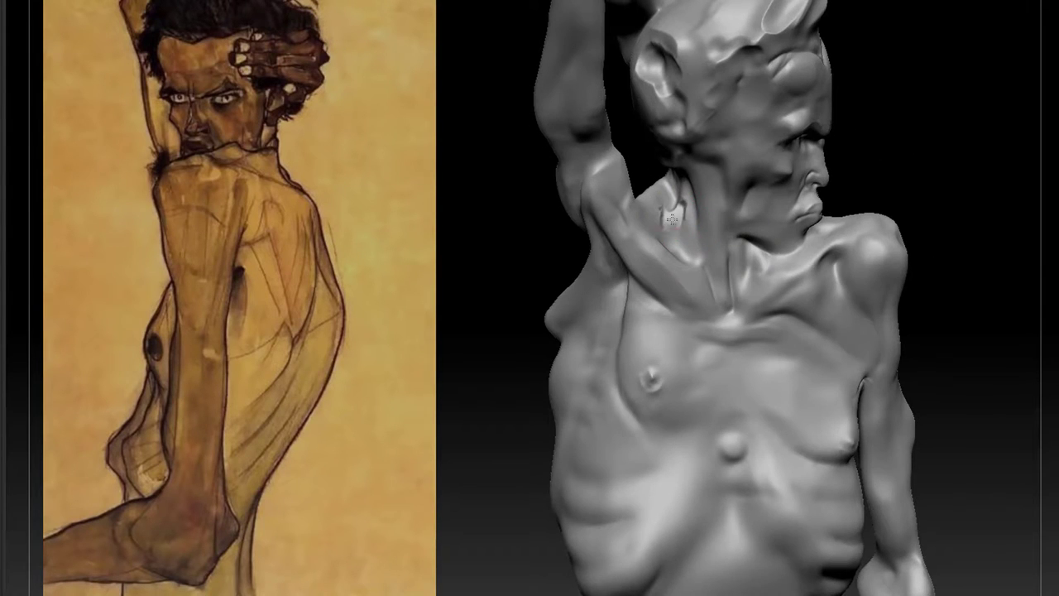
Refine the hollow between the neck and raised shoulder and define the inner end of the collarbone.
drag(674, 216, 663, 218)
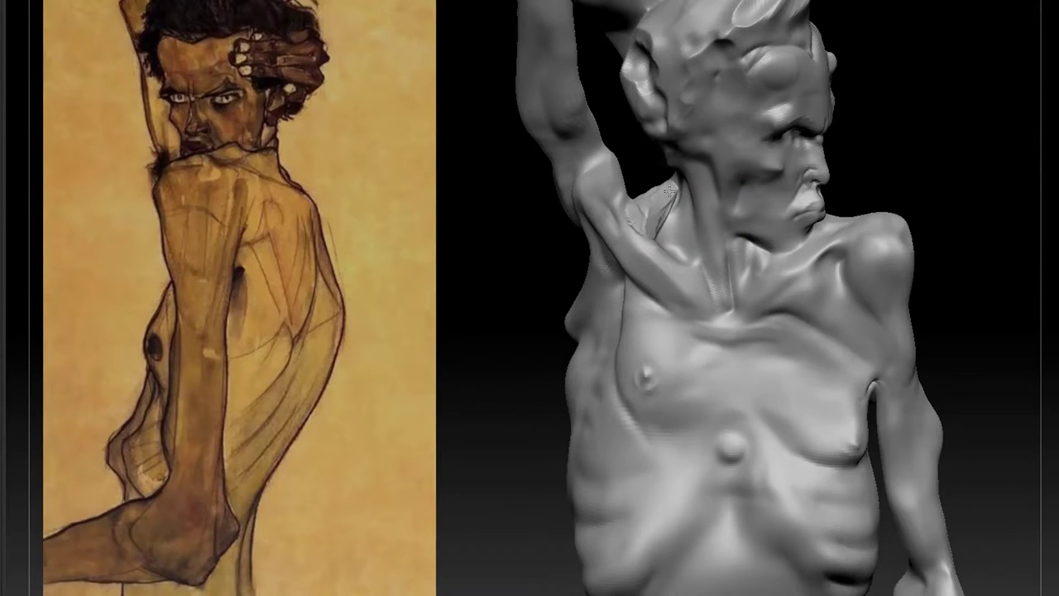
drag(903, 89, 925, 81)
mouse_move(622, 259)
mouse_down()
mouse_move(908, 166)
mouse_move(702, 285)
mouse_move(919, 196)
mouse_move(667, 262)
mouse_up()
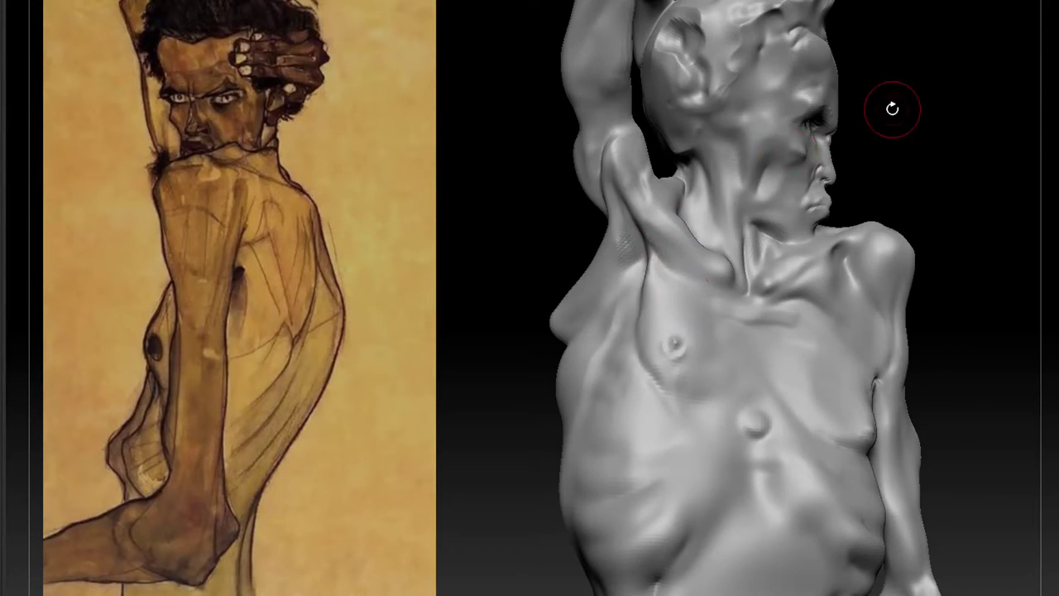
drag(892, 109, 638, 196)
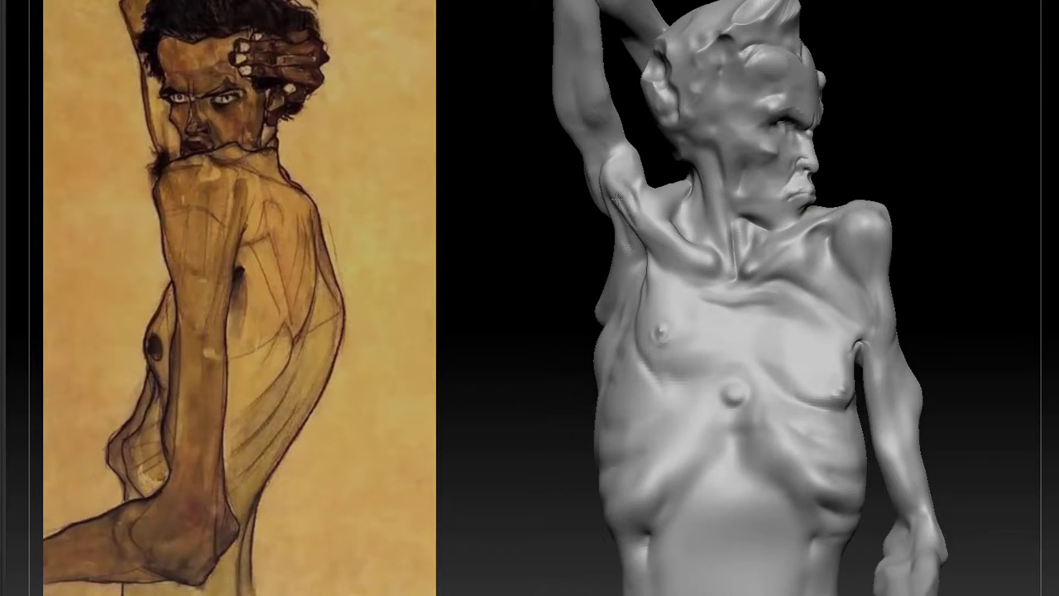
Smooth the armpit side of the raised shoulder and carve a muscle crease into it with the DamStandard brush.
mouse_move(885, 73)
alt+mouse_down()
mouse_move(879, 142)
mouse_move(893, 145)
alt+mouse_up()
shift+drag(612, 213, 615, 229)
drag(844, 240, 891, 185)
key(b)
key(d)
key(s)
drag(608, 240, 612, 269)
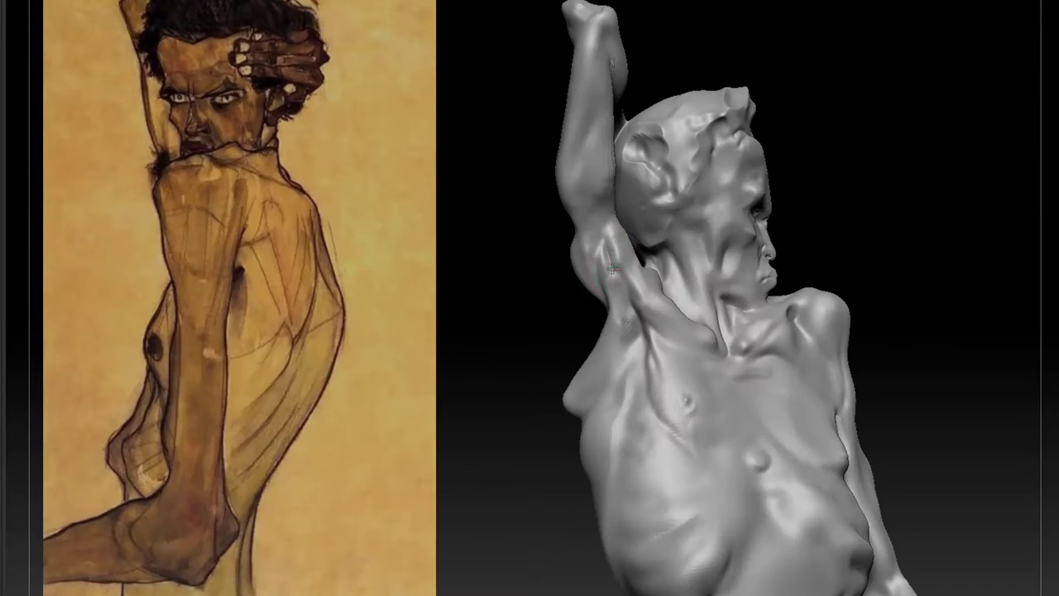
Refine the bony elbow and the muscle forms of the raised arm from several sides.
drag(918, 199, 860, 189)
alt+drag(935, 163, 877, 290)
drag(894, 108, 869, 66)
drag(758, 46, 772, 10)
drag(591, 161, 620, 279)
drag(770, 62, 890, 149)
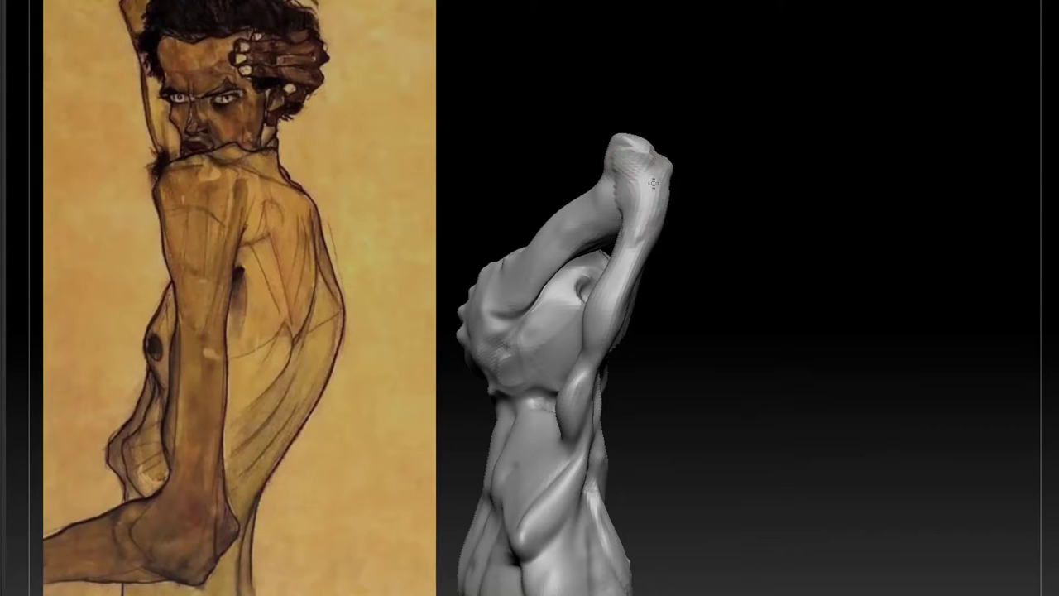
mouse_move(641, 175)
mouse_down()
mouse_move(628, 130)
mouse_move(744, 158)
mouse_up()
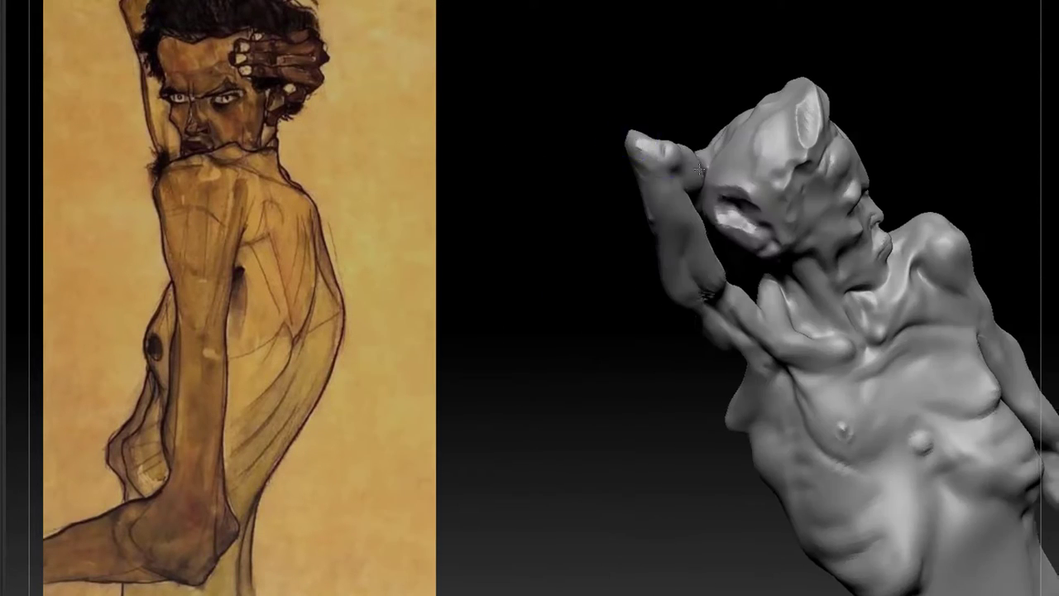
drag(595, 108, 598, 154)
mouse_move(616, 211)
mouse_down()
mouse_move(684, 220)
mouse_move(679, 169)
mouse_move(870, 149)
mouse_move(671, 107)
mouse_up()
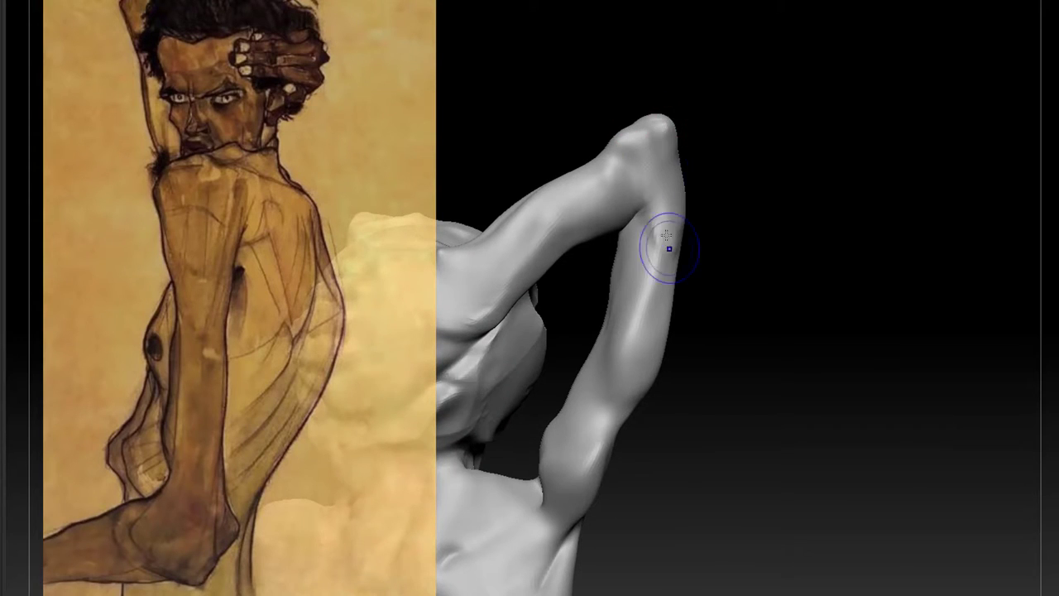
drag(669, 248, 935, 331)
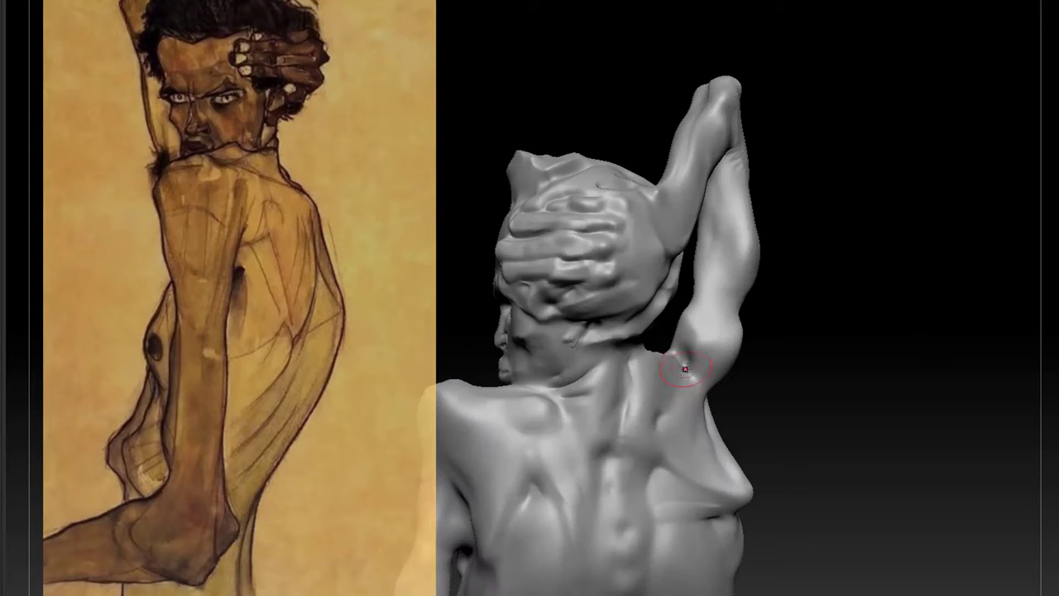
Shape the transition from the raised arm's shoulder muscle into the back and armpit.
mouse_move(685, 369)
mouse_down()
mouse_move(849, 301)
mouse_move(670, 254)
mouse_move(675, 295)
mouse_move(662, 118)
mouse_move(726, 83)
mouse_move(663, 270)
mouse_move(894, 166)
mouse_move(910, 246)
mouse_move(925, 201)
mouse_move(660, 265)
mouse_move(686, 310)
mouse_up()
mouse_move(927, 166)
mouse_down()
mouse_move(936, 107)
mouse_move(938, 208)
mouse_up()
mouse_move(662, 235)
mouse_down()
mouse_move(676, 309)
mouse_move(667, 319)
mouse_up()
mouse_move(877, 187)
mouse_down()
mouse_move(844, 215)
mouse_move(947, 275)
mouse_up()
drag(688, 322, 681, 312)
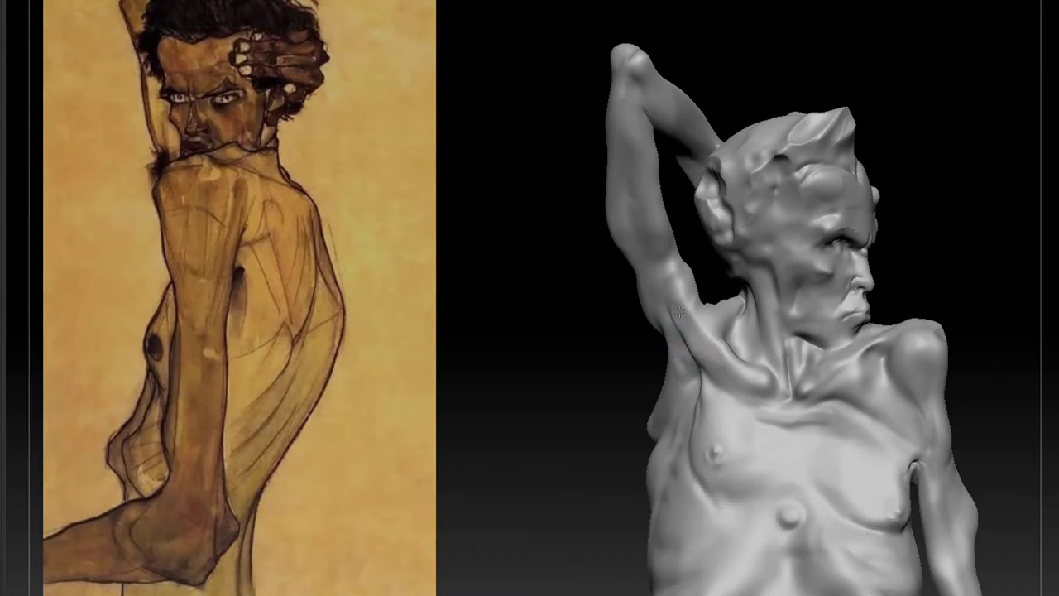
Carve creases down the hollow between the neck and raised shoulder with the DamStandard brush.
drag(935, 178, 897, 172)
key(b)
key(d)
key(s)
drag(955, 286, 923, 281)
drag(946, 203, 943, 265)
drag(732, 328, 734, 391)
drag(977, 248, 965, 255)
drag(734, 331, 731, 392)
drag(819, 360, 861, 379)
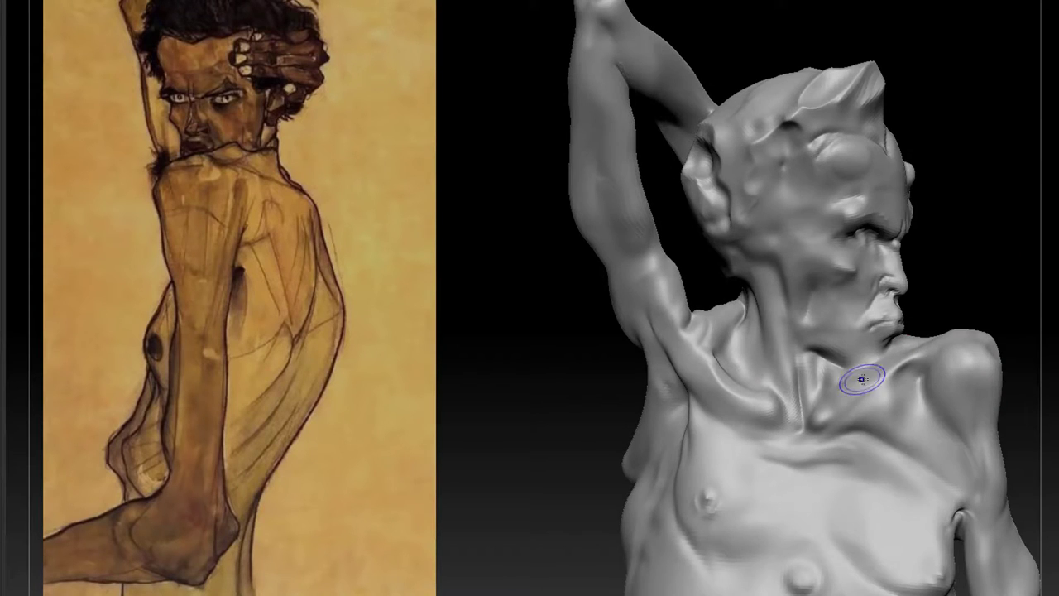
Isolate the nose and mouth area of the face and carve the upper lip's contour.
drag(961, 292, 942, 290)
ctrl+shift+drag(922, 274, 859, 355)
mouse_move(1022, 438)
mouse_down()
mouse_move(974, 449)
mouse_move(910, 499)
mouse_up()
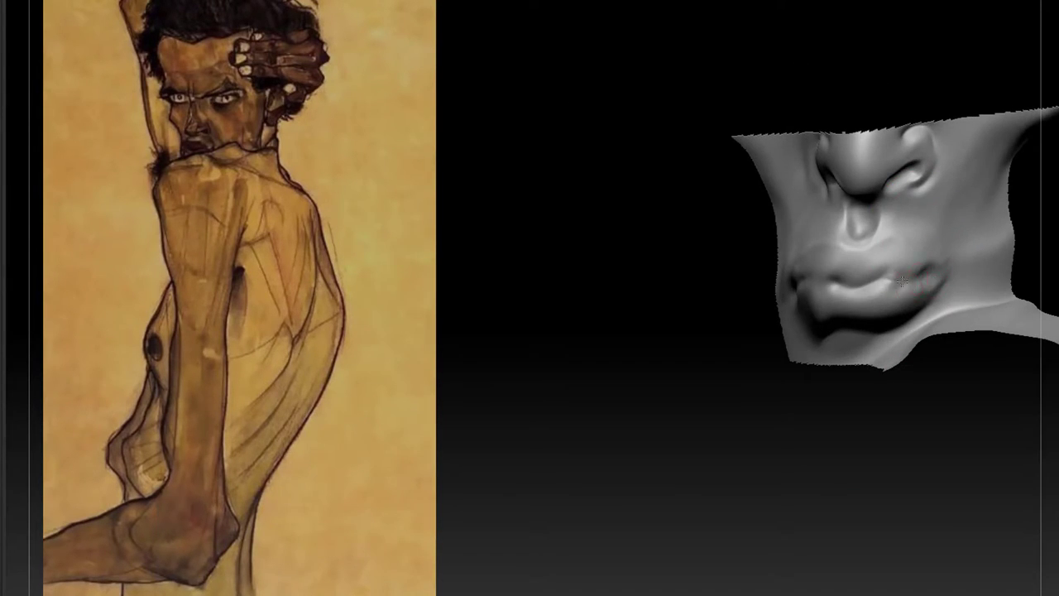
drag(852, 252, 838, 246)
mouse_move(884, 416)
mouse_down()
mouse_move(883, 426)
mouse_move(836, 396)
mouse_up()
drag(856, 258, 890, 251)
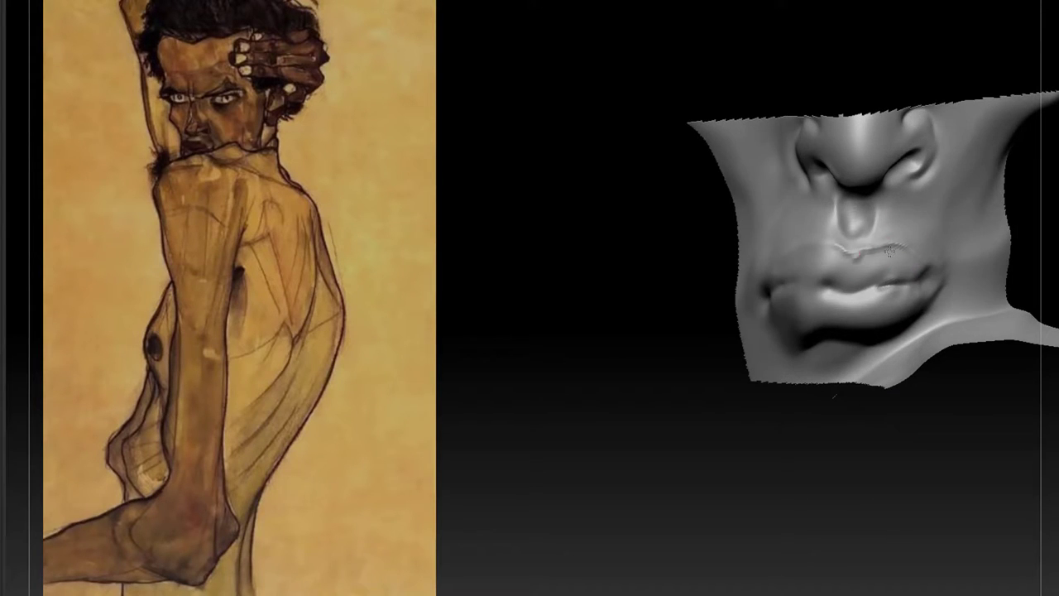
Deepen the corners of the mouth and refine the edges and fullness of both lips.
drag(680, 290, 723, 296)
drag(955, 223, 934, 233)
drag(848, 259, 738, 302)
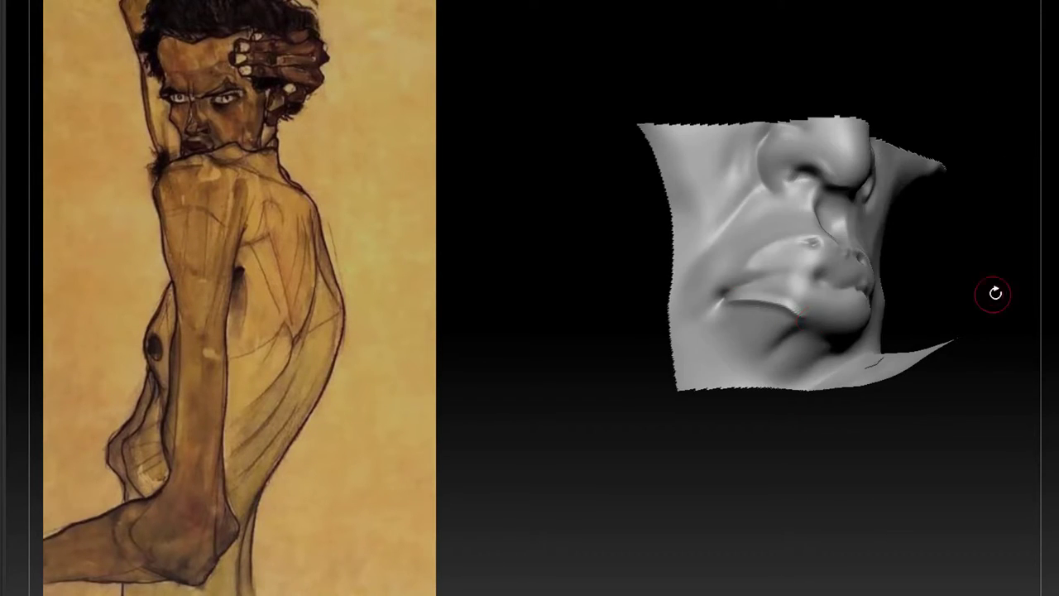
drag(996, 293, 902, 318)
mouse_move(865, 403)
mouse_down()
mouse_move(910, 419)
mouse_move(938, 275)
mouse_up()
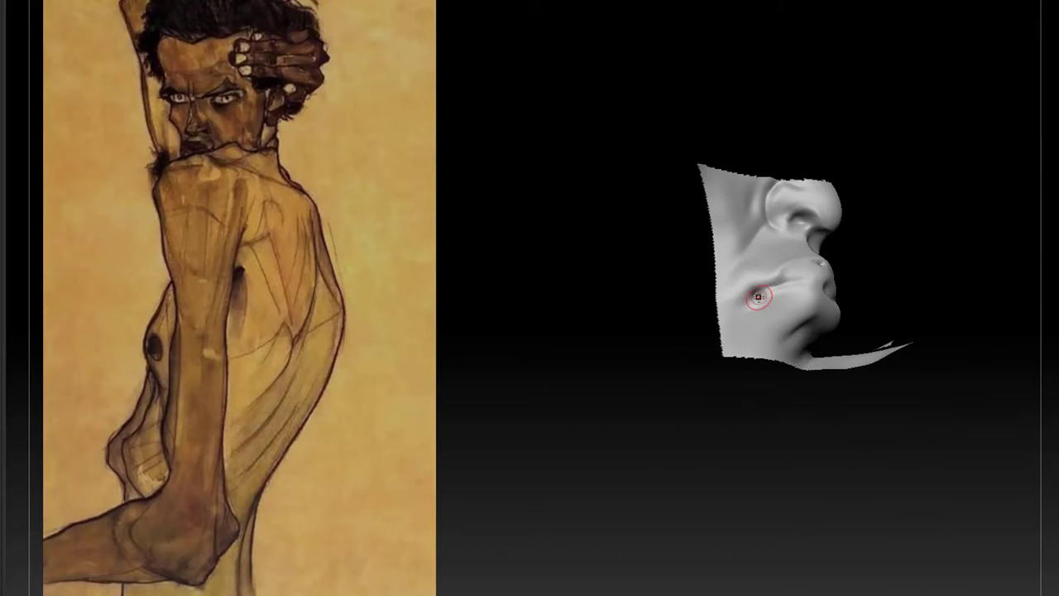
drag(885, 427, 820, 446)
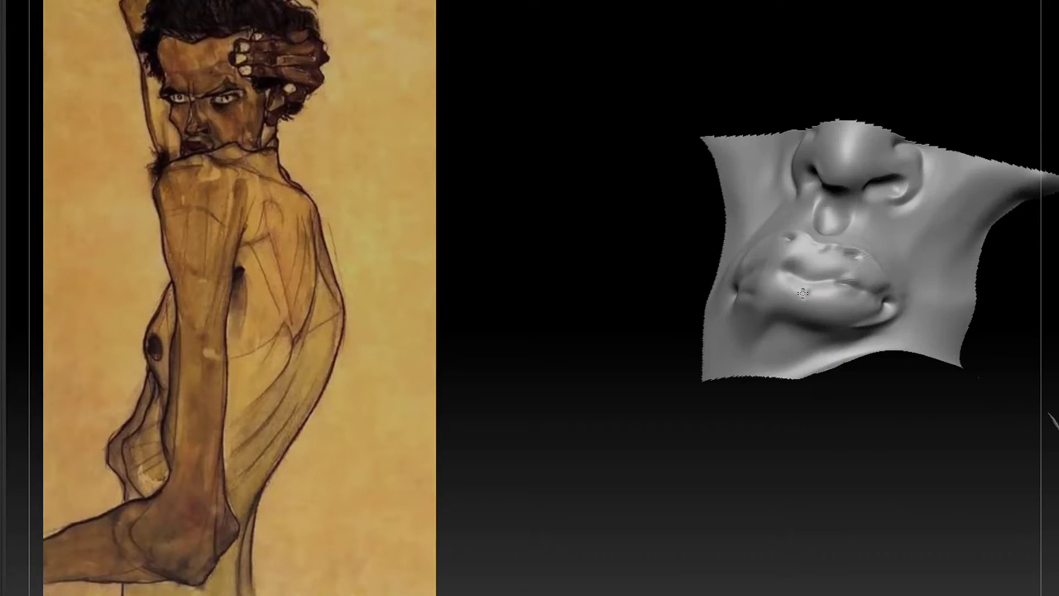
mouse_move(822, 308)
mouse_down()
mouse_move(786, 263)
mouse_move(853, 261)
mouse_up()
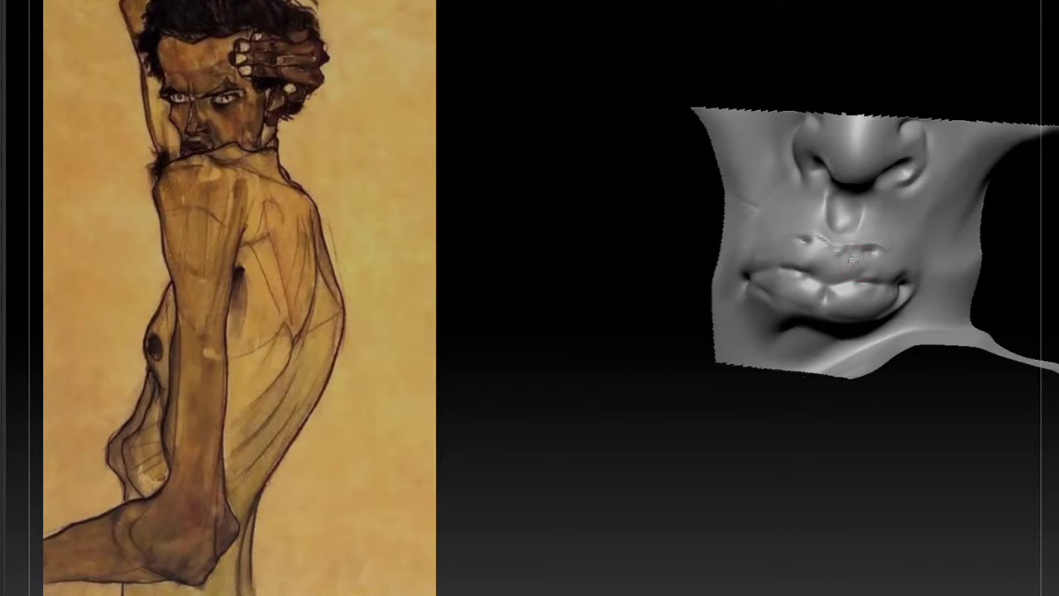
Restore the full figure's visibility and carve the fold running down from the nostril wing past the corner of the mouth.
drag(766, 436, 797, 440)
mouse_move(856, 422)
mouse_down()
mouse_move(820, 425)
mouse_move(835, 413)
mouse_move(899, 448)
mouse_move(935, 282)
mouse_move(905, 207)
mouse_move(691, 255)
mouse_up()
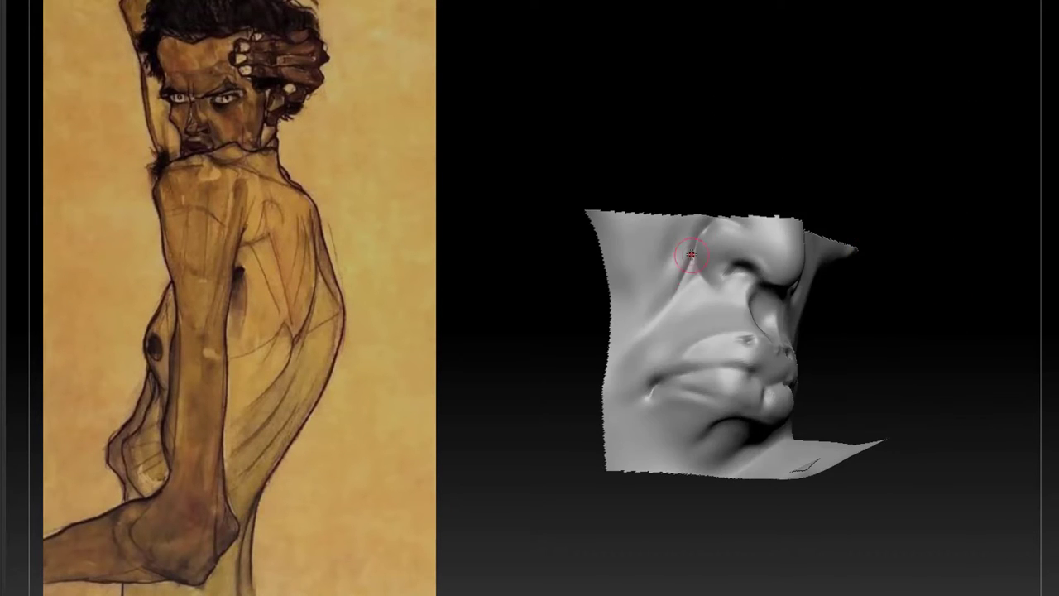
click(889, 260)
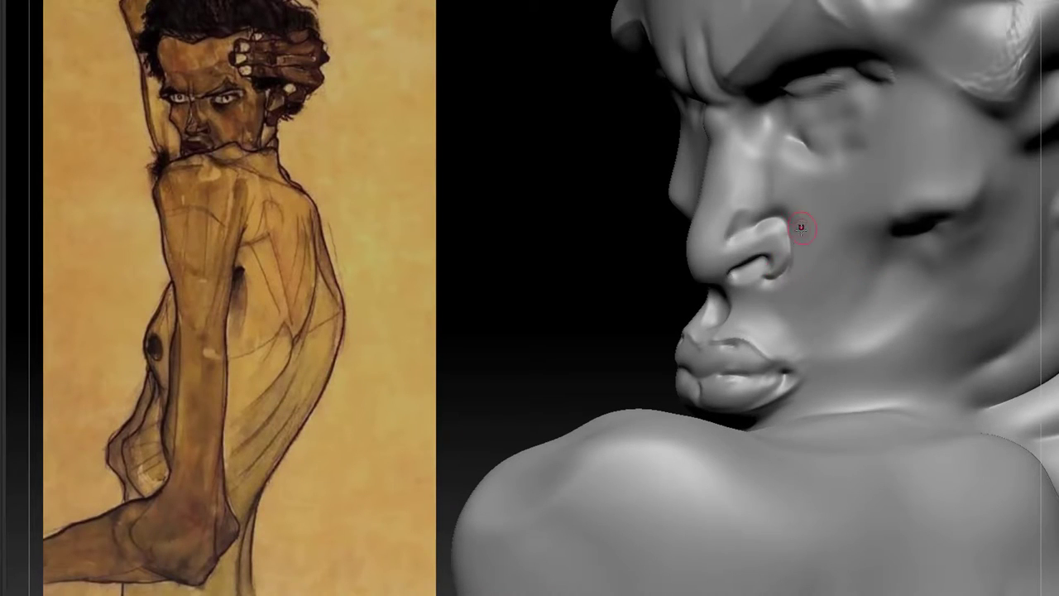
drag(796, 236, 834, 356)
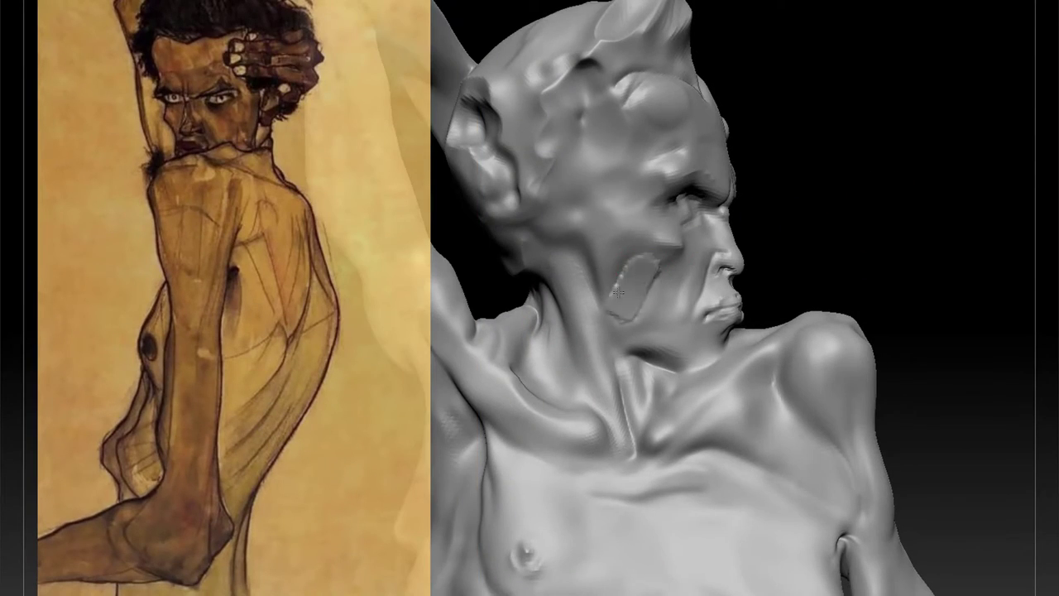
Refine the underside of the jaw where it meets the neck and touch up the upper lip's edge.
mouse_move(828, 211)
mouse_down()
mouse_move(872, 211)
mouse_move(922, 292)
mouse_move(897, 318)
mouse_up()
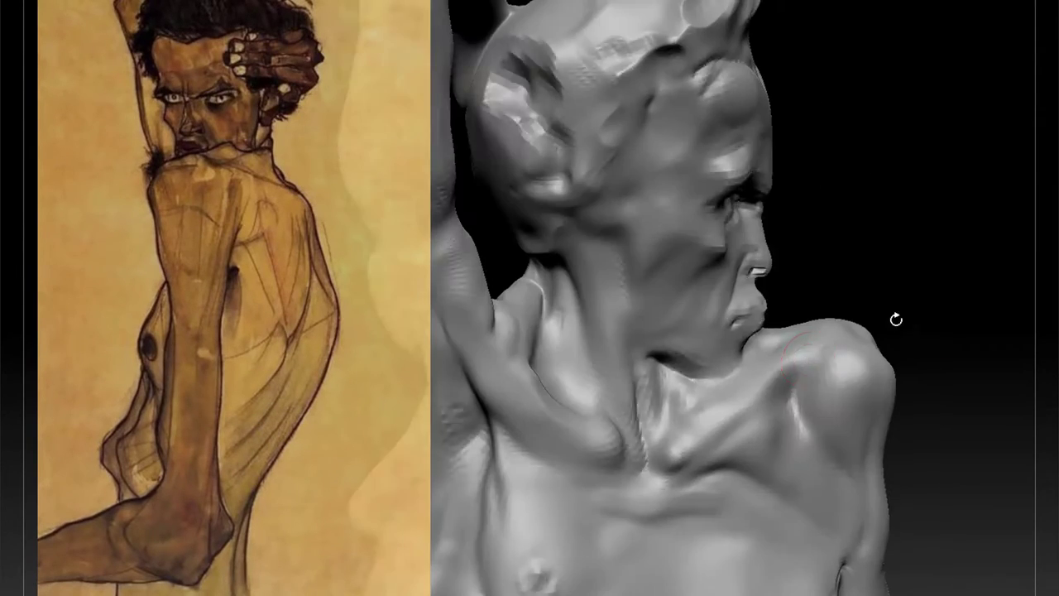
drag(667, 369, 688, 383)
mouse_move(1001, 258)
mouse_down()
mouse_move(930, 254)
mouse_move(822, 346)
mouse_up()
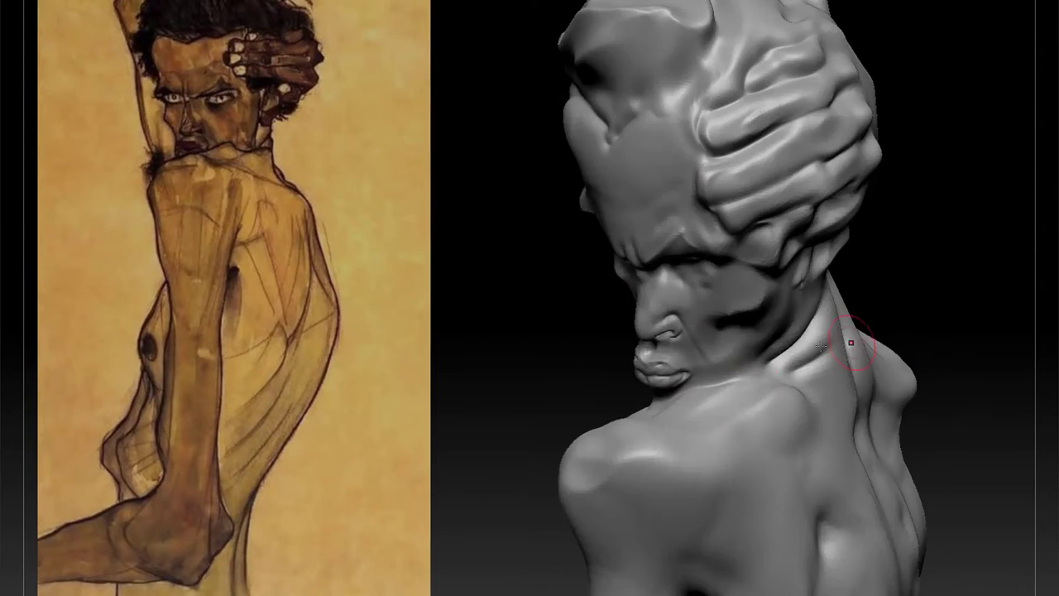
drag(947, 270, 794, 292)
drag(764, 327, 792, 328)
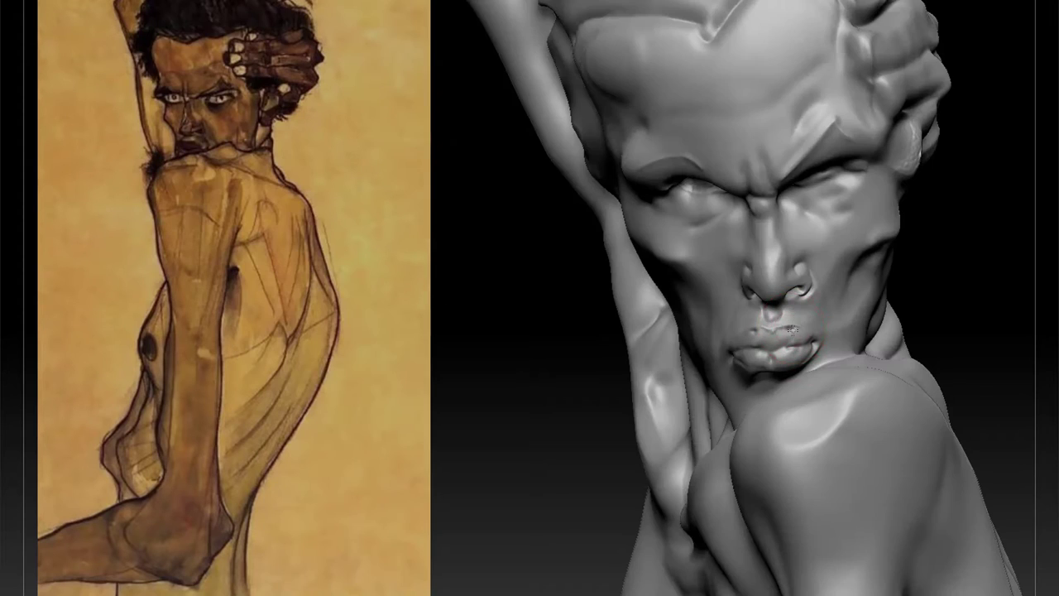
Smooth the hair above the forehead at a lower subdivision level, and return to the higher level.
drag(978, 237, 813, 288)
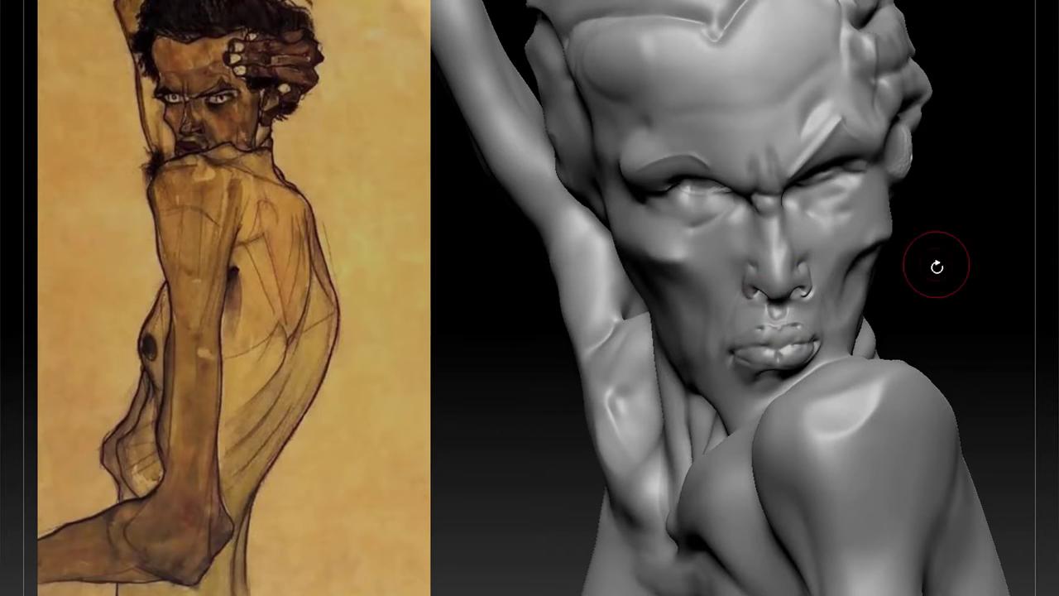
mouse_move(936, 267)
mouse_down()
mouse_move(651, 322)
mouse_move(643, 310)
mouse_move(654, 331)
mouse_up()
key(shift+d)
shift+drag(650, 107, 660, 92)
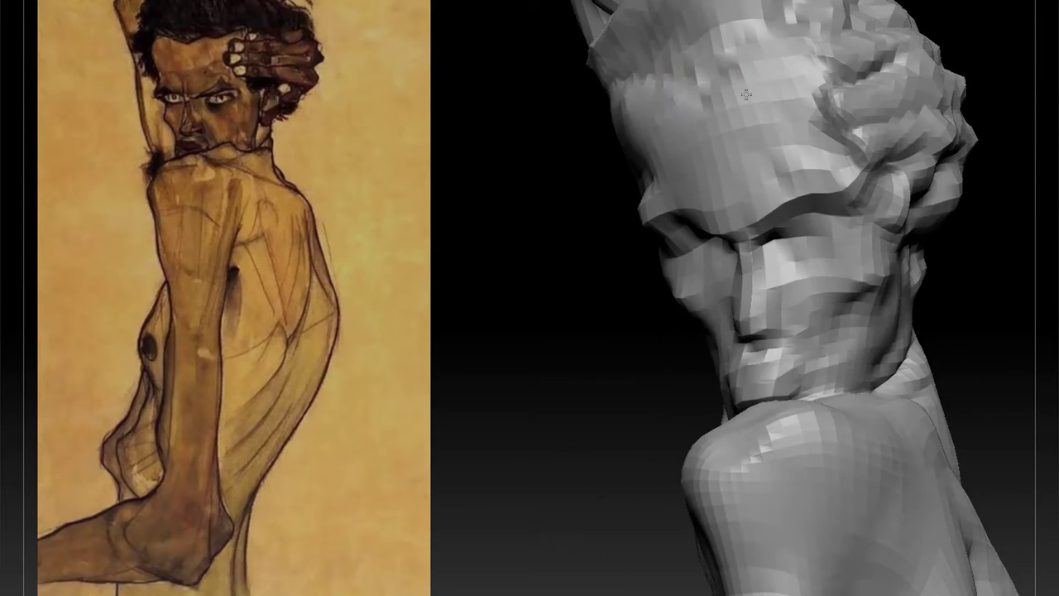
key(d)
Carve fingernails into the fingertips of the hand resting on the head.
drag(977, 273, 952, 306)
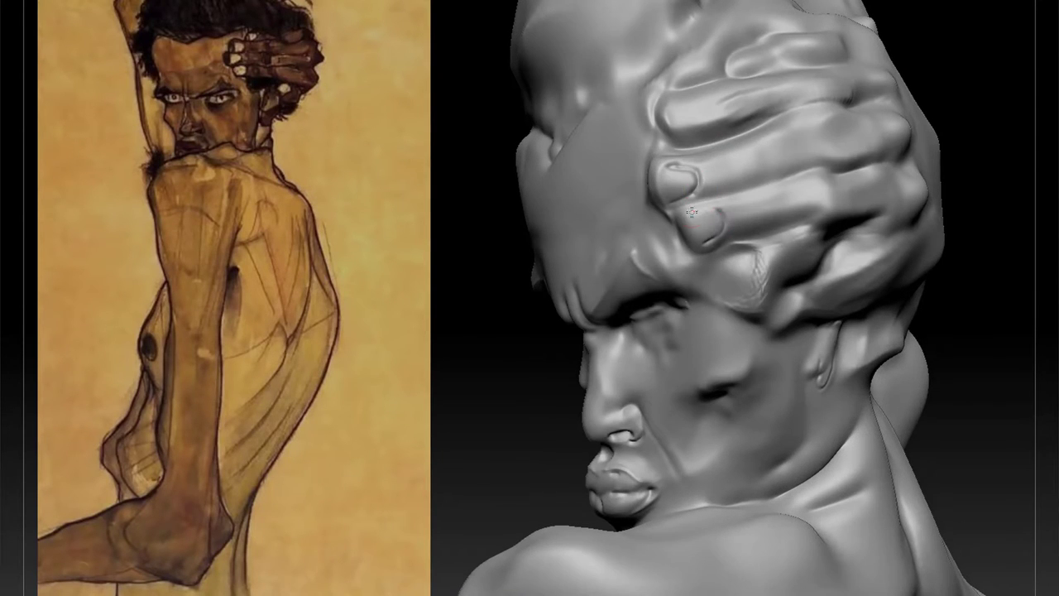
mouse_move(1010, 241)
mouse_down()
mouse_move(980, 321)
mouse_move(972, 449)
mouse_move(938, 429)
mouse_up()
drag(924, 185, 926, 199)
drag(674, 214, 697, 206)
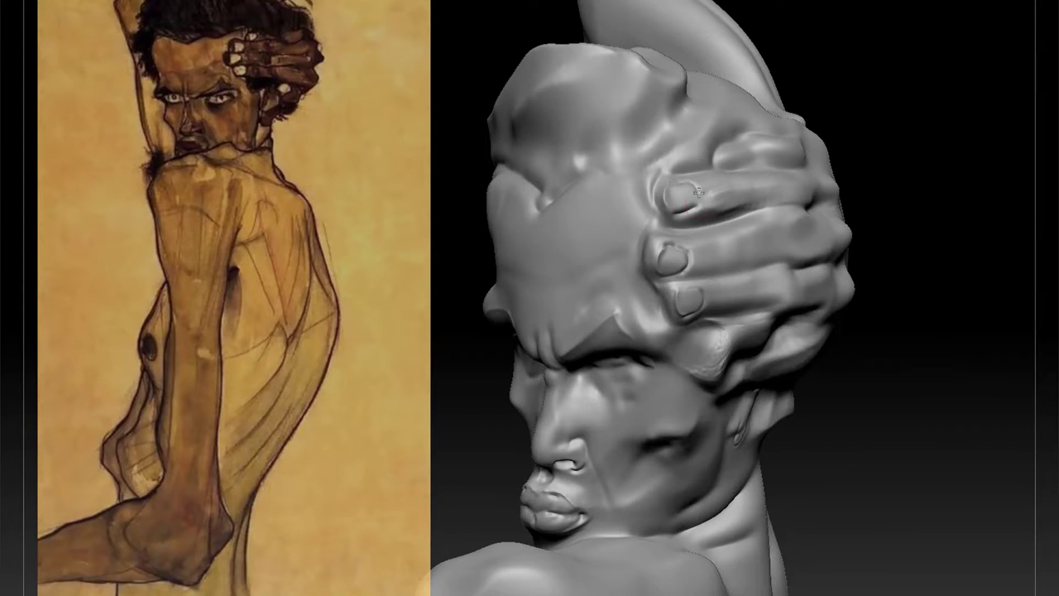
mouse_move(881, 105)
mouse_down()
mouse_move(899, 124)
mouse_move(900, 153)
mouse_up()
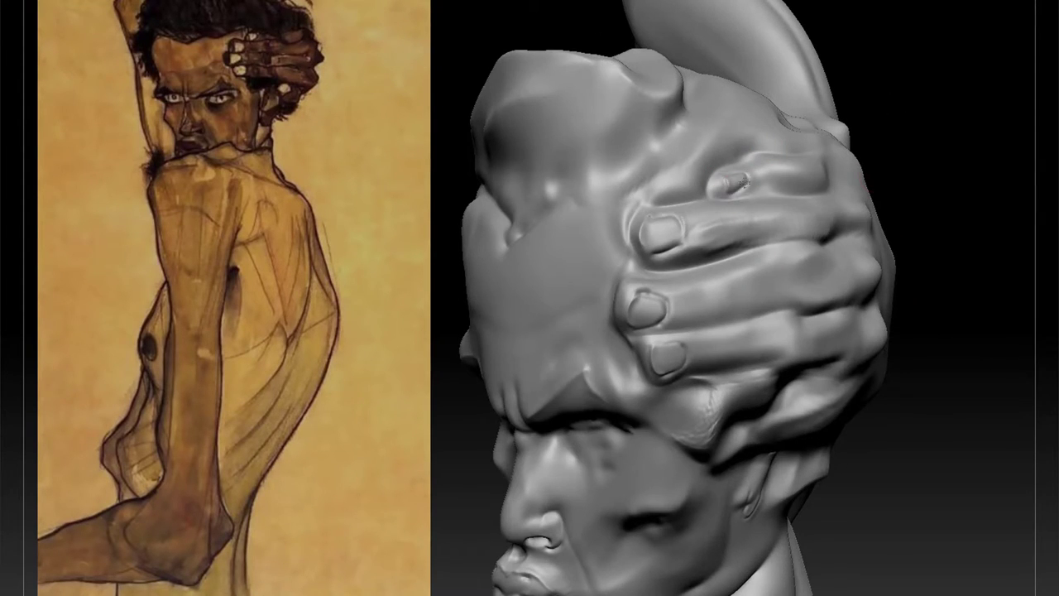
mouse_move(739, 183)
right_down()
mouse_move(986, 262)
mouse_move(994, 279)
right_up()
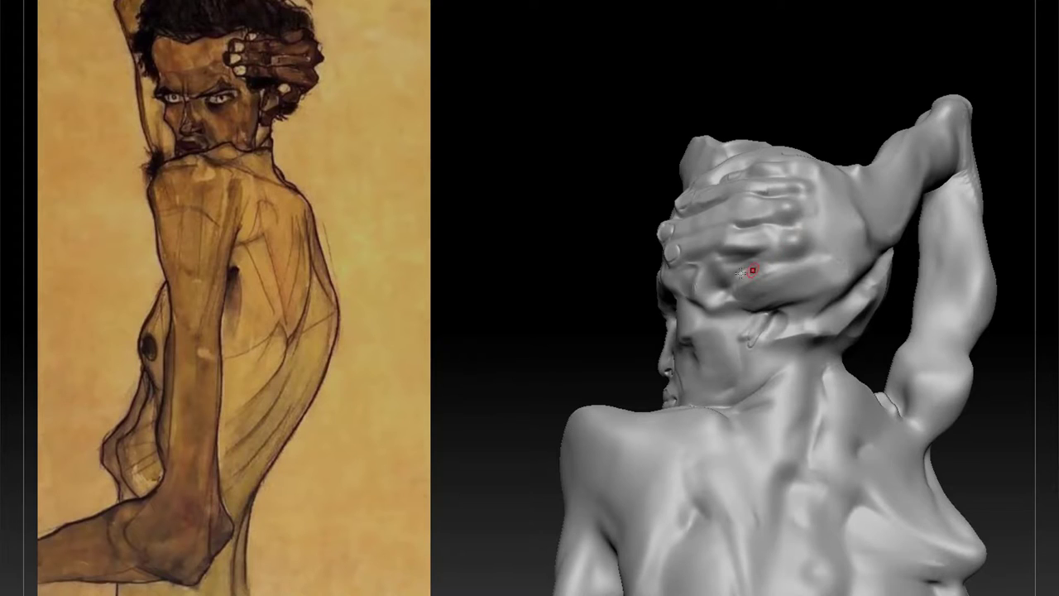
Shape the knuckles, wrist bone and palm edge of the raised hand against the back of the head.
right_drag(752, 270, 837, 83)
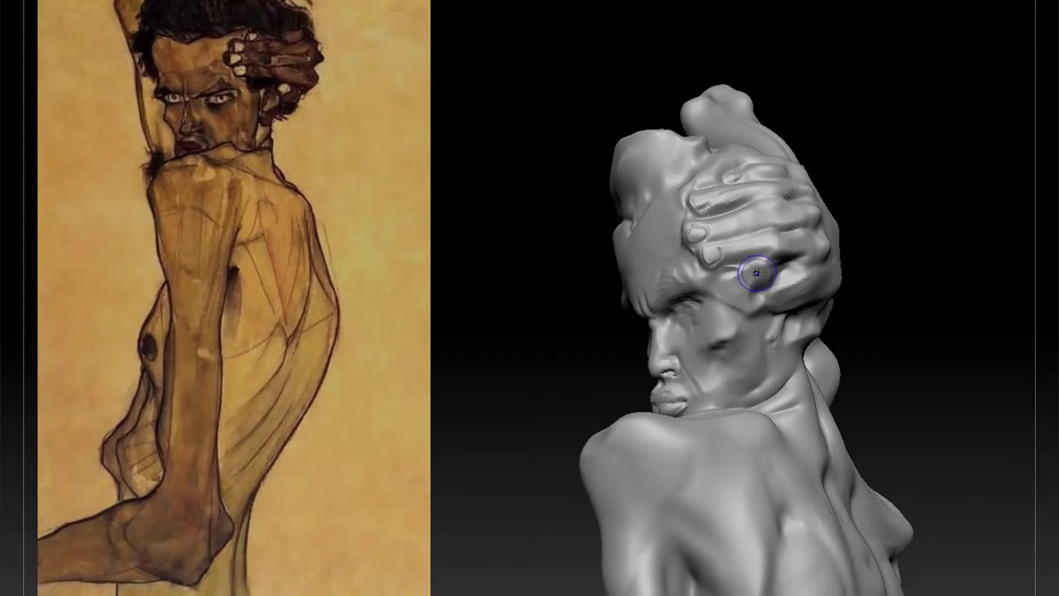
mouse_move(744, 282)
right_down()
mouse_move(902, 230)
mouse_move(882, 279)
mouse_move(910, 248)
mouse_move(1004, 411)
right_up()
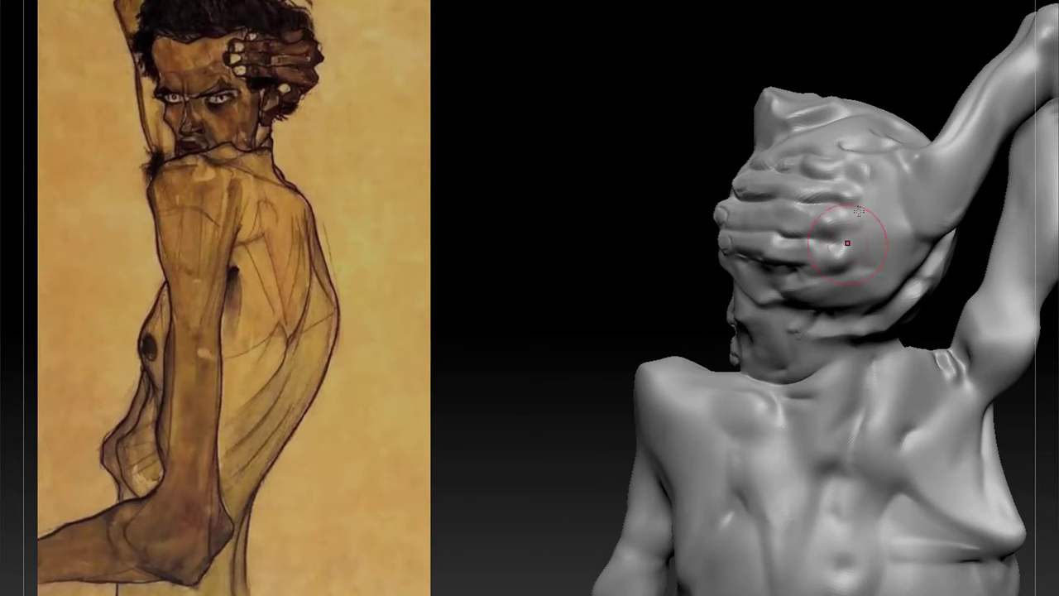
drag(566, 264, 605, 232)
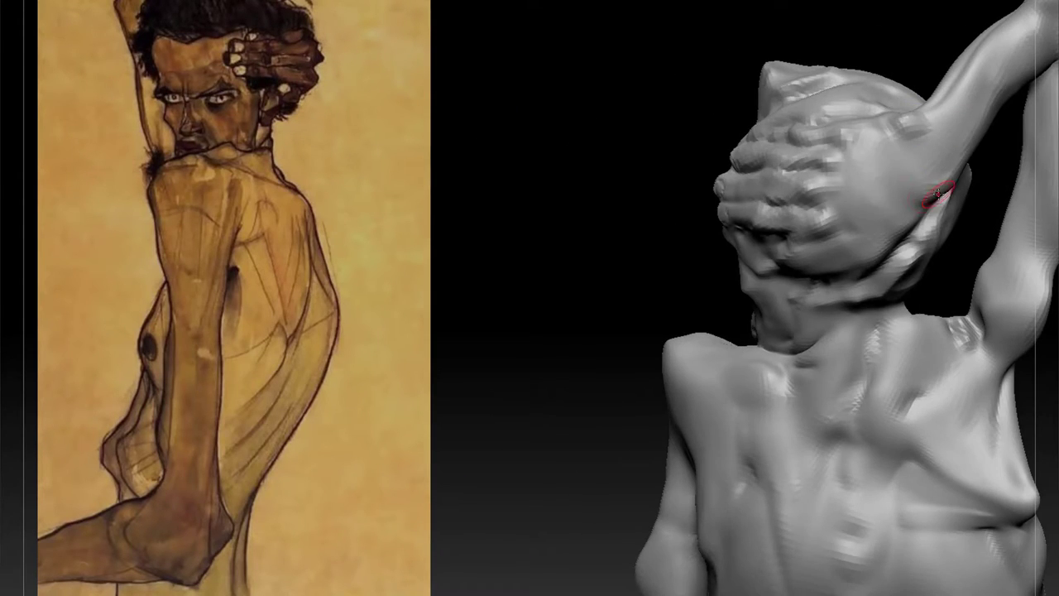
mouse_move(890, 187)
right_down()
mouse_move(939, 271)
mouse_move(906, 231)
right_up()
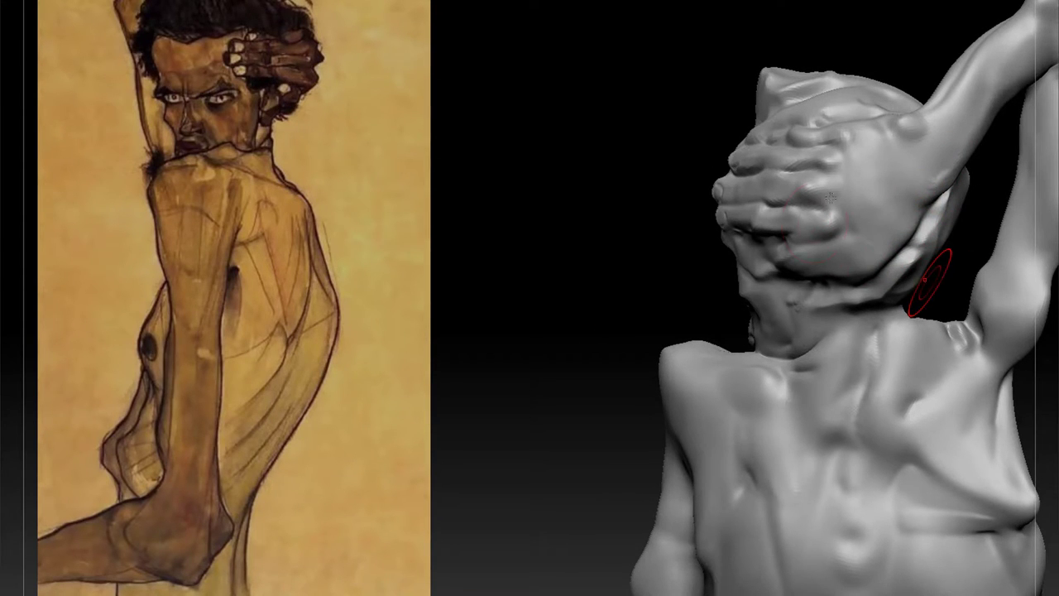
mouse_move(905, 222)
right_down()
mouse_move(866, 200)
mouse_move(927, 242)
mouse_move(913, 300)
mouse_move(921, 360)
right_up()
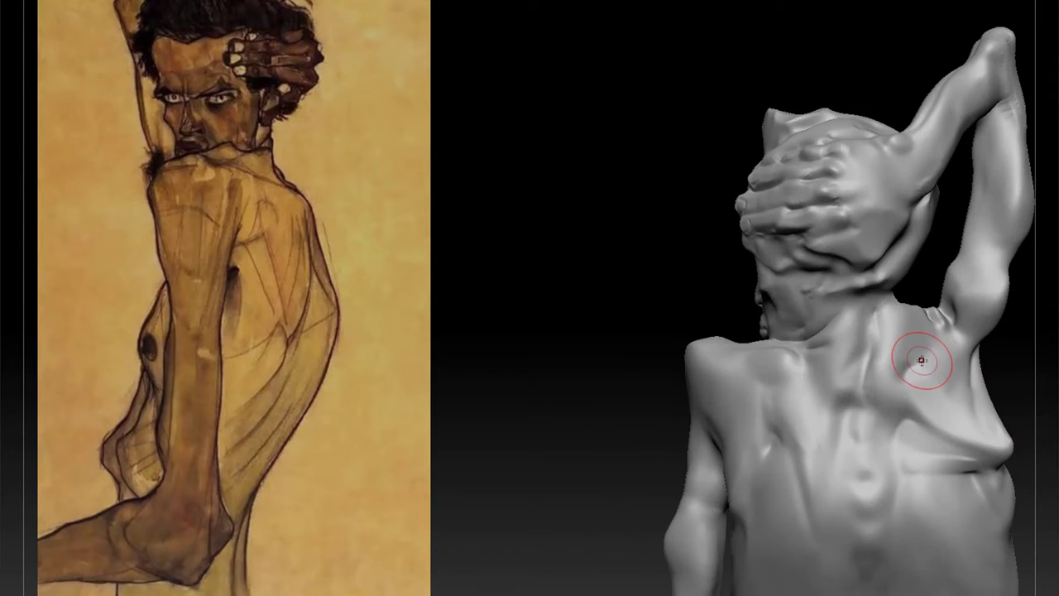
Switch to another brush and refine the upper back and the top of the lowered arm's shoulder.
key(b)
click(896, 345)
click(896, 345)
key(b)
click(848, 228)
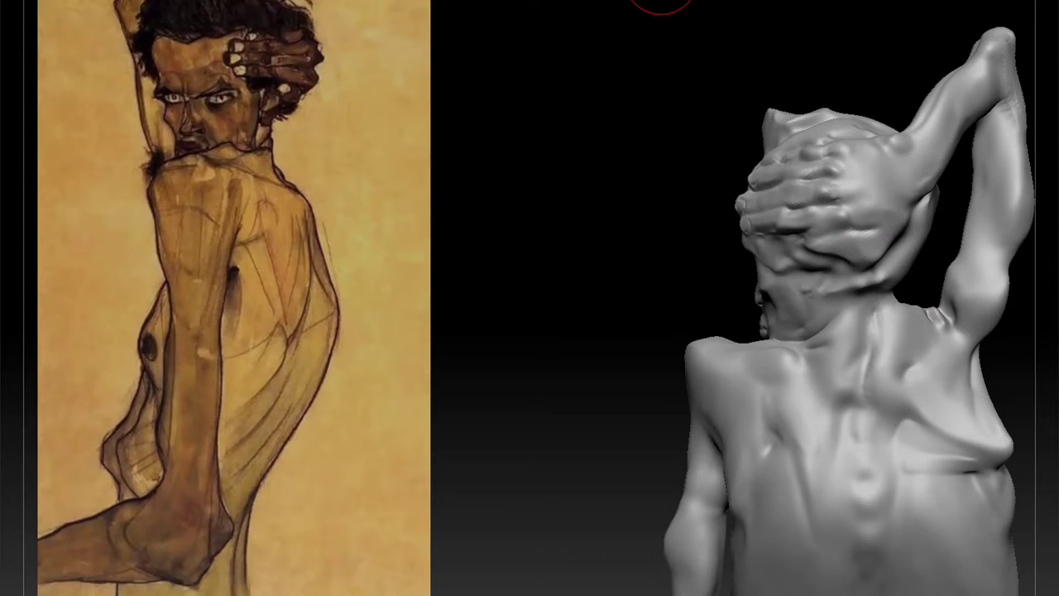
right_drag(873, 256, 873, 213)
drag(654, 311, 678, 322)
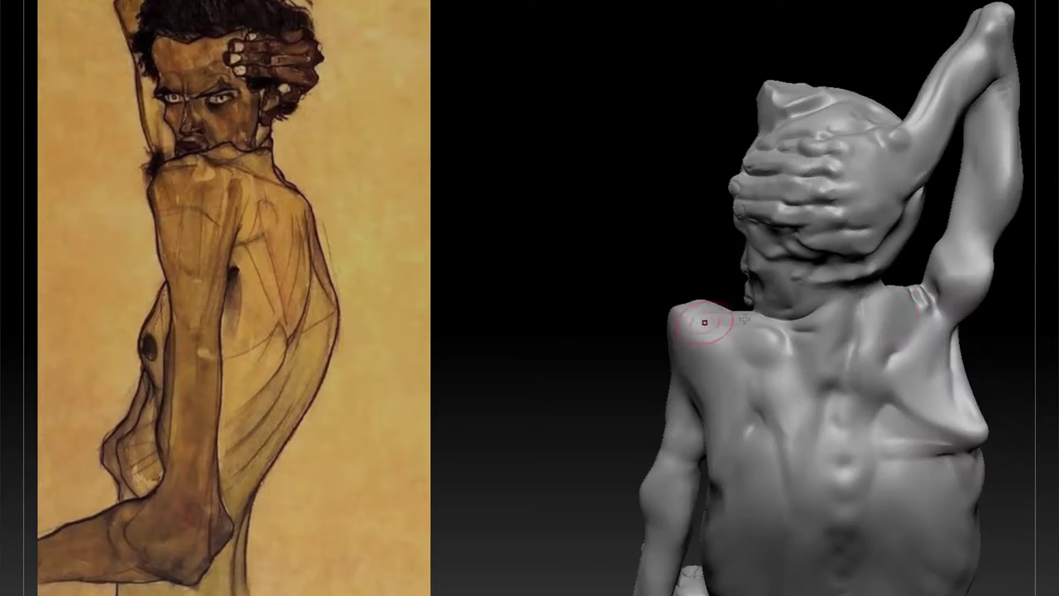
mouse_move(1014, 165)
mouse_down()
mouse_move(1024, 260)
mouse_move(1014, 215)
mouse_up()
drag(1001, 414, 1000, 340)
mouse_move(1000, 340)
right_down()
mouse_move(992, 302)
mouse_move(988, 331)
mouse_move(958, 298)
mouse_move(858, 84)
right_up()
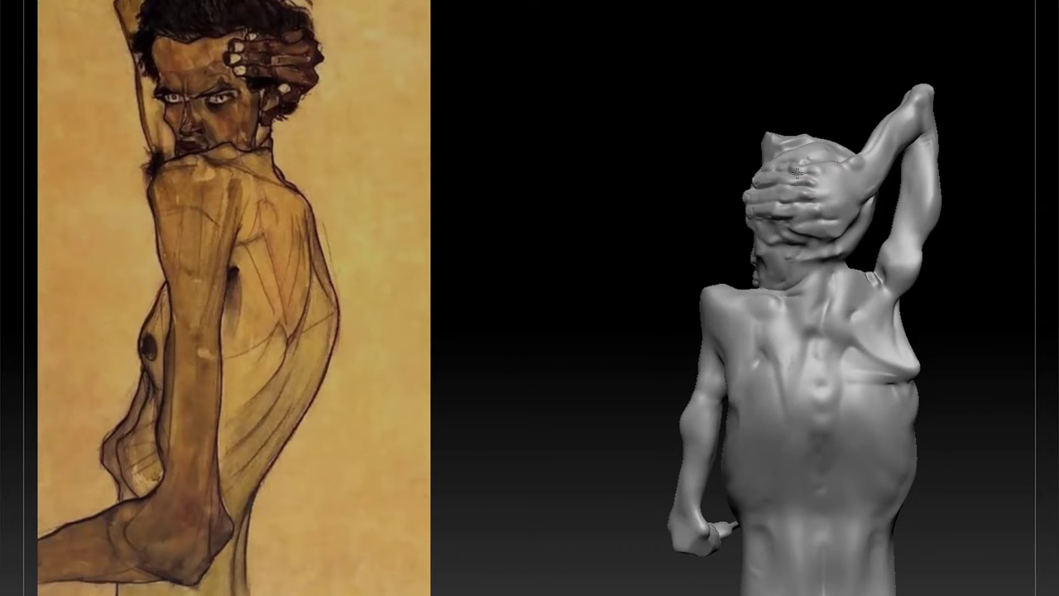
Examine the head, raised hand and shoulders from the back, side and front.
right_drag(796, 172, 884, 169)
mouse_move(843, 222)
right_down()
mouse_move(1002, 196)
mouse_move(958, 241)
right_up()
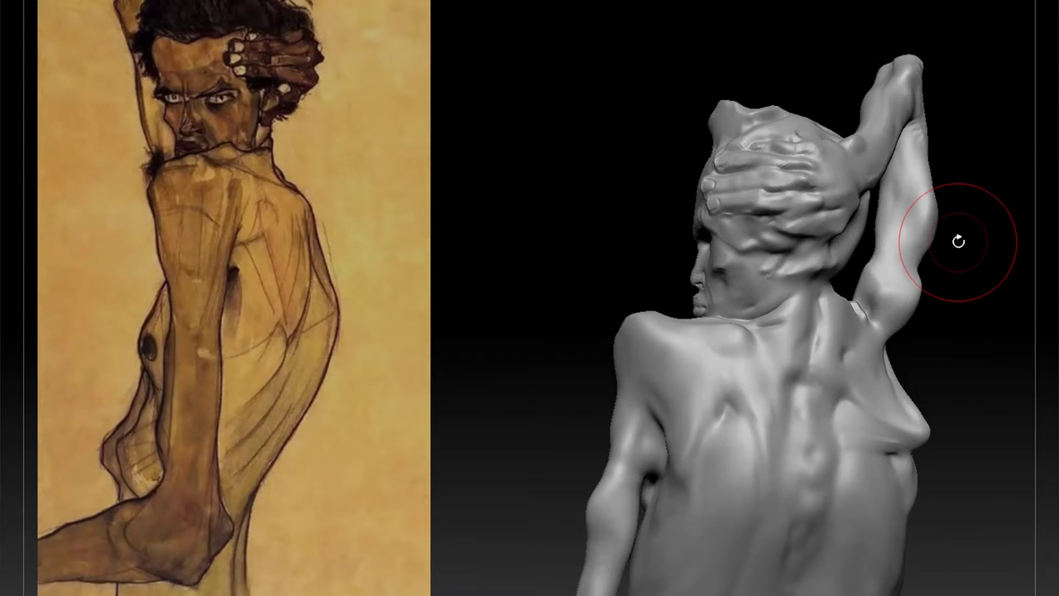
right_drag(705, 47, 775, 207)
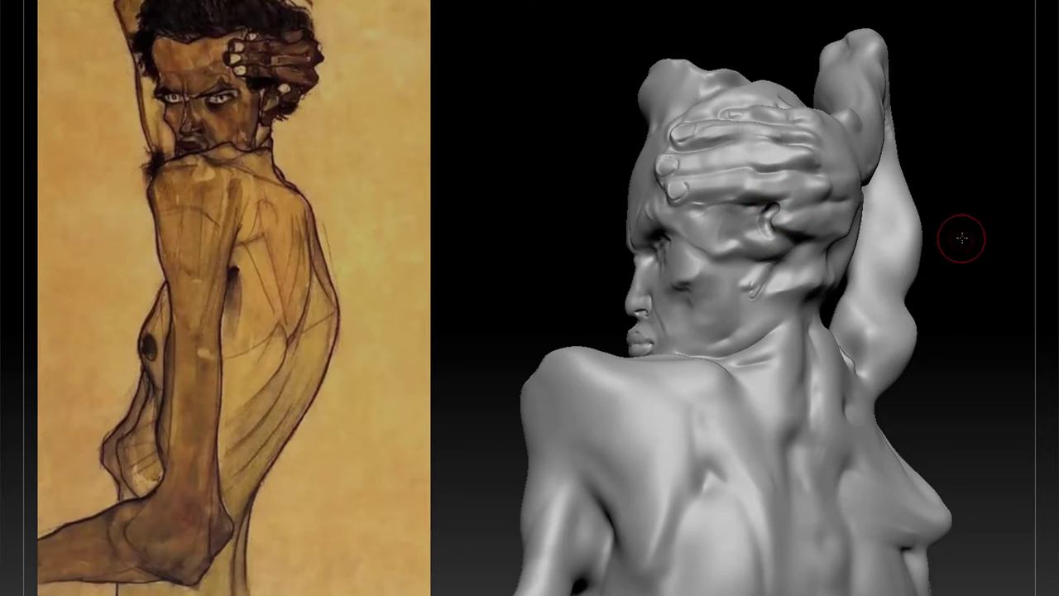
mouse_move(962, 238)
right_down()
mouse_move(786, 225)
mouse_move(967, 224)
mouse_move(807, 234)
mouse_move(993, 366)
mouse_move(976, 438)
mouse_move(1000, 418)
mouse_move(981, 412)
mouse_move(915, 333)
right_up()
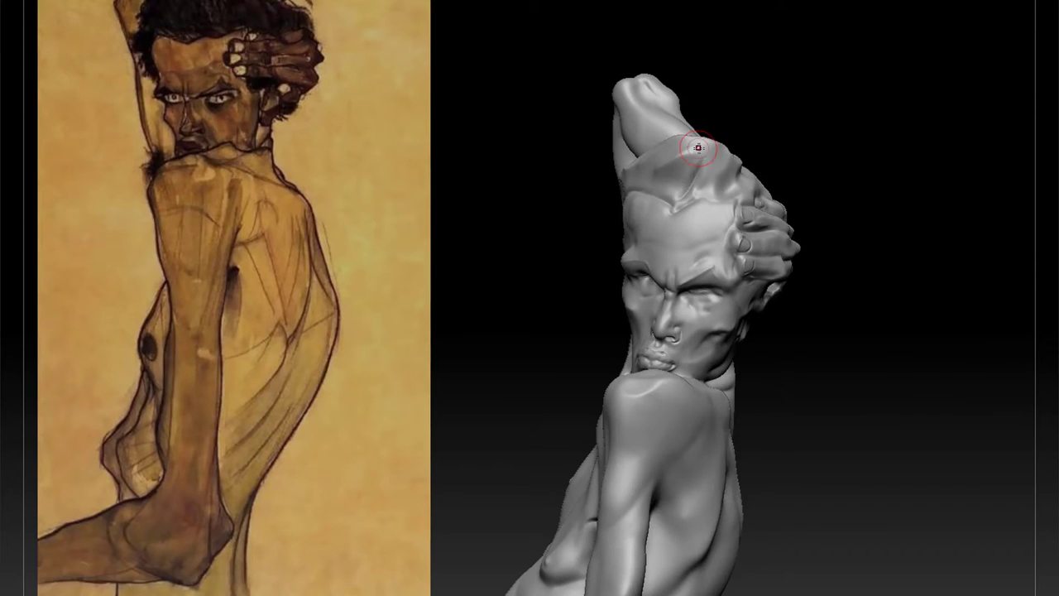
mouse_move(690, 146)
right_down()
mouse_move(683, 123)
mouse_move(882, 213)
mouse_move(885, 198)
right_up()
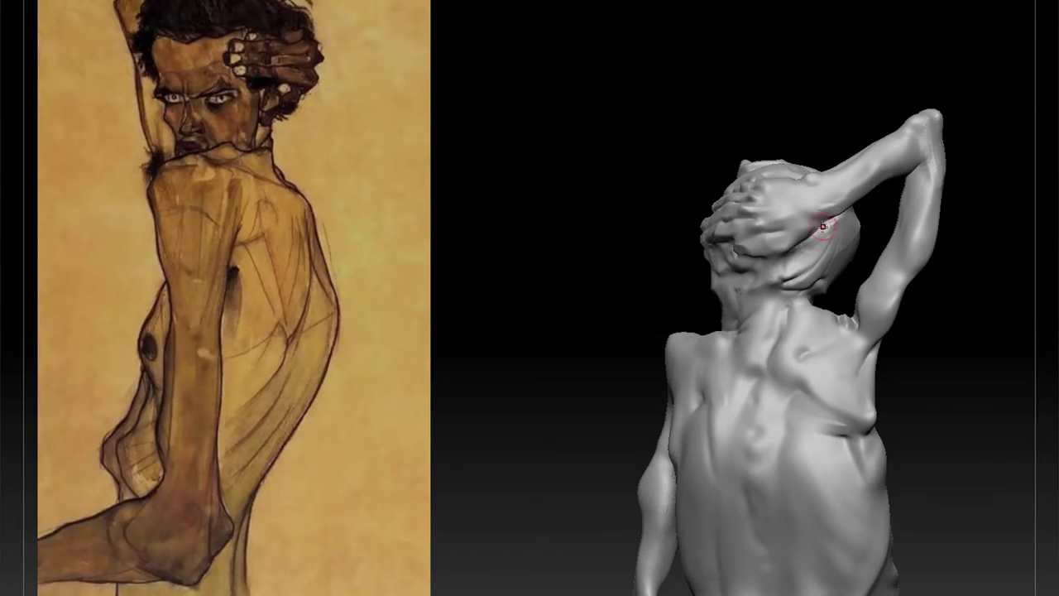
mouse_move(824, 226)
right_down()
mouse_move(993, 314)
mouse_move(878, 202)
right_up()
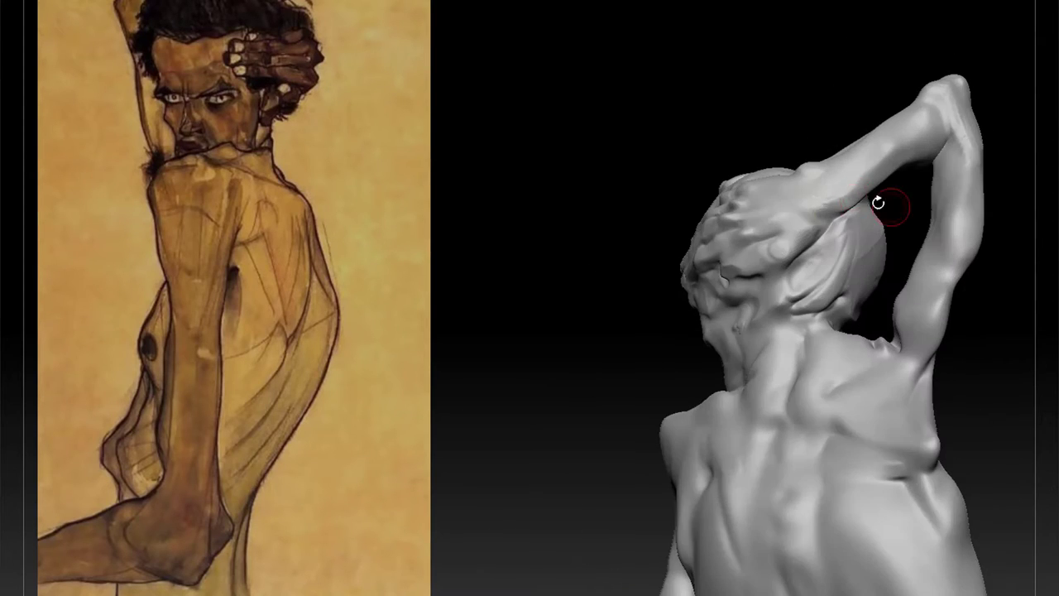
right_drag(802, 237, 823, 210)
mouse_move(935, 165)
right_down()
mouse_move(1007, 158)
mouse_move(910, 165)
right_up()
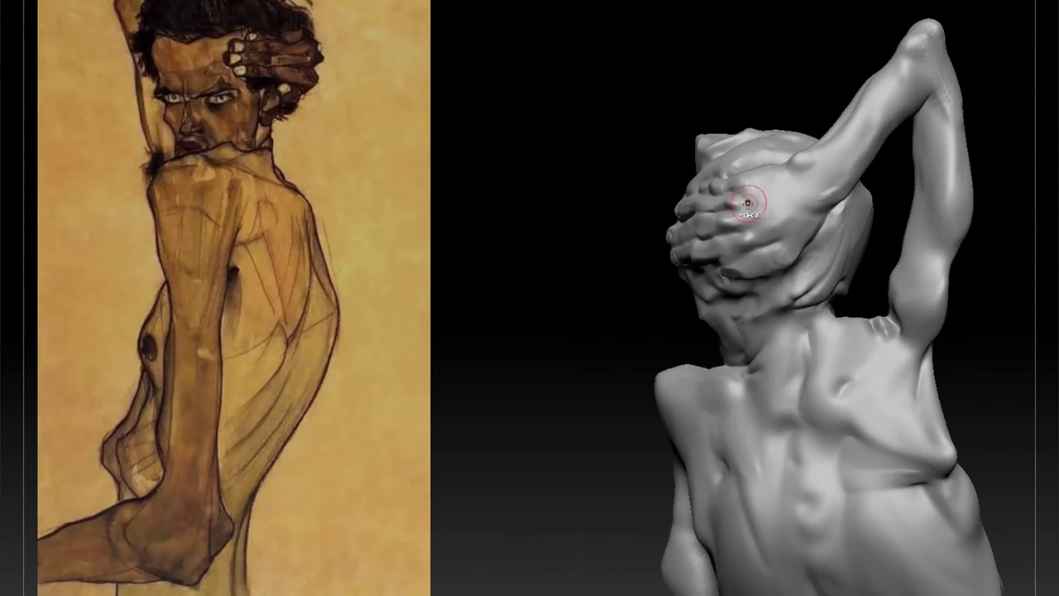
Isolate the head and raised arm by hiding the rest of the body.
ctrl+shift+click(4, 16)
ctrl+shift+click(460, 70)
ctrl+shift+drag(874, 250, 1008, 342)
mouse_move(1014, 447)
right_down()
mouse_move(1028, 381)
mouse_move(1034, 408)
right_up()
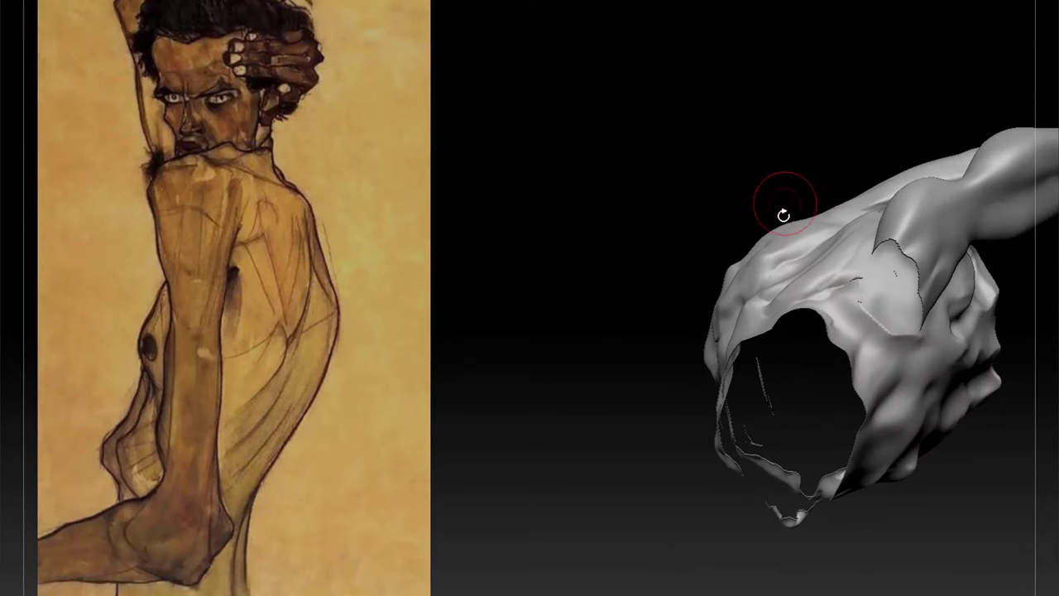
mouse_move(793, 233)
right_down()
mouse_move(827, 261)
mouse_move(734, 224)
mouse_move(756, 213)
right_up()
Build up the knuckles and tendons across the back of the hand resting on the head.
drag(709, 122, 735, 125)
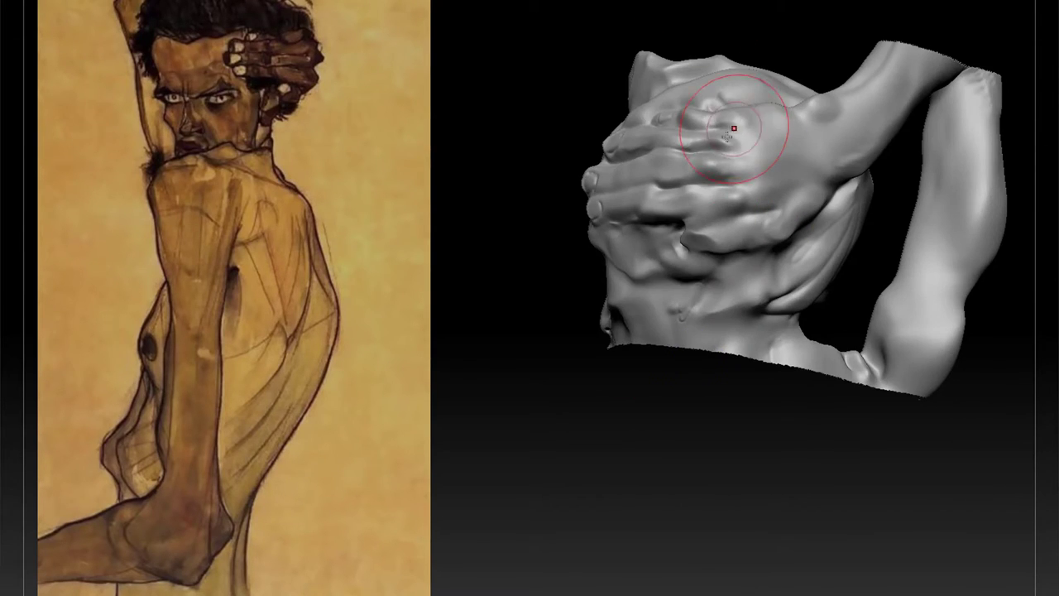
right_drag(735, 126, 728, 91)
mouse_move(720, 103)
mouse_down()
mouse_move(693, 136)
mouse_move(695, 153)
mouse_up()
right_drag(943, 282, 960, 322)
ctrl+right_drag(960, 323, 758, 137)
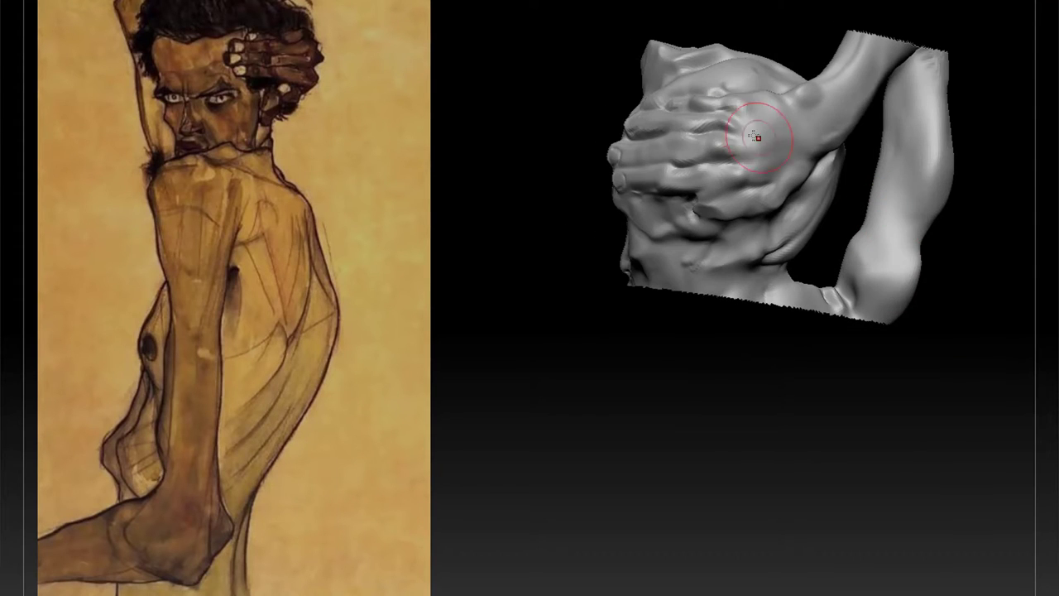
mouse_move(728, 116)
mouse_down()
mouse_move(712, 135)
mouse_move(729, 107)
mouse_move(731, 119)
mouse_up()
drag(863, 150, 773, 106)
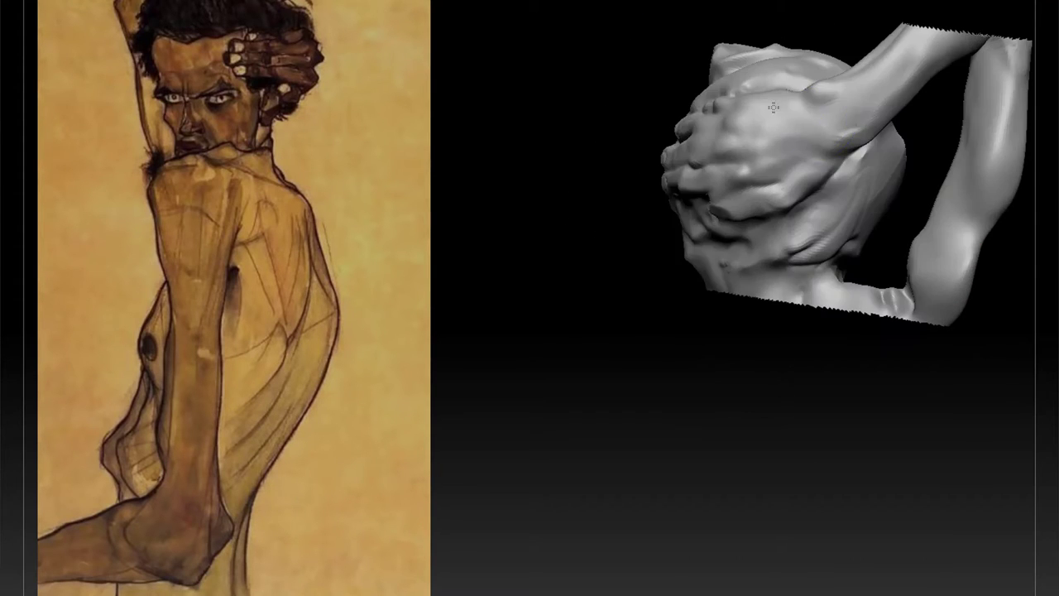
mouse_move(898, 348)
mouse_down()
mouse_move(885, 395)
mouse_move(734, 473)
mouse_move(762, 451)
mouse_up()
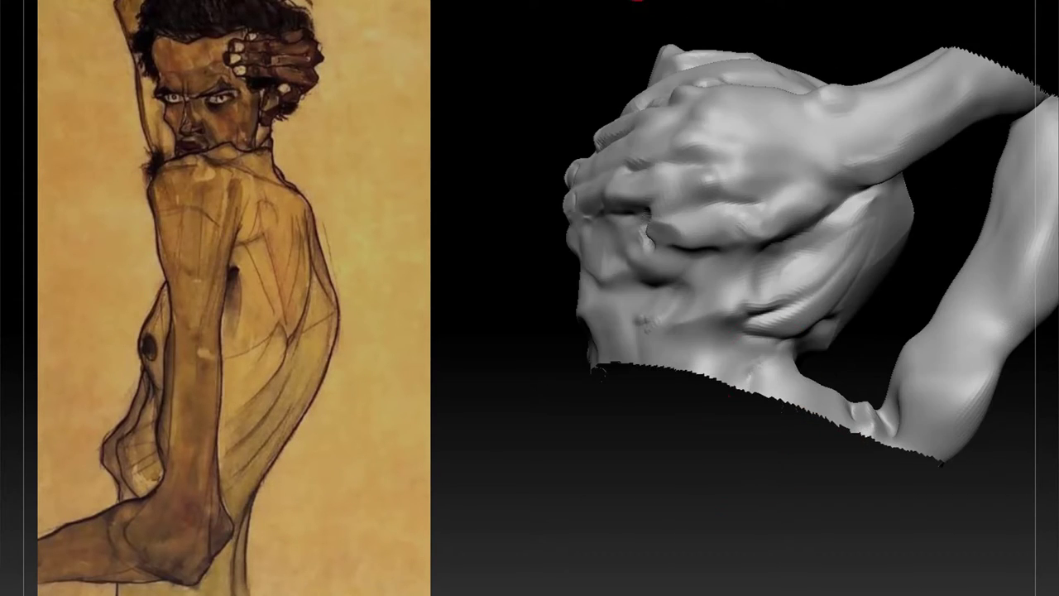
Define the hollow beneath the hand's lower edge above the ear and restore the whole figure's visibility.
drag(670, 230, 715, 233)
right_drag(649, 229, 724, 339)
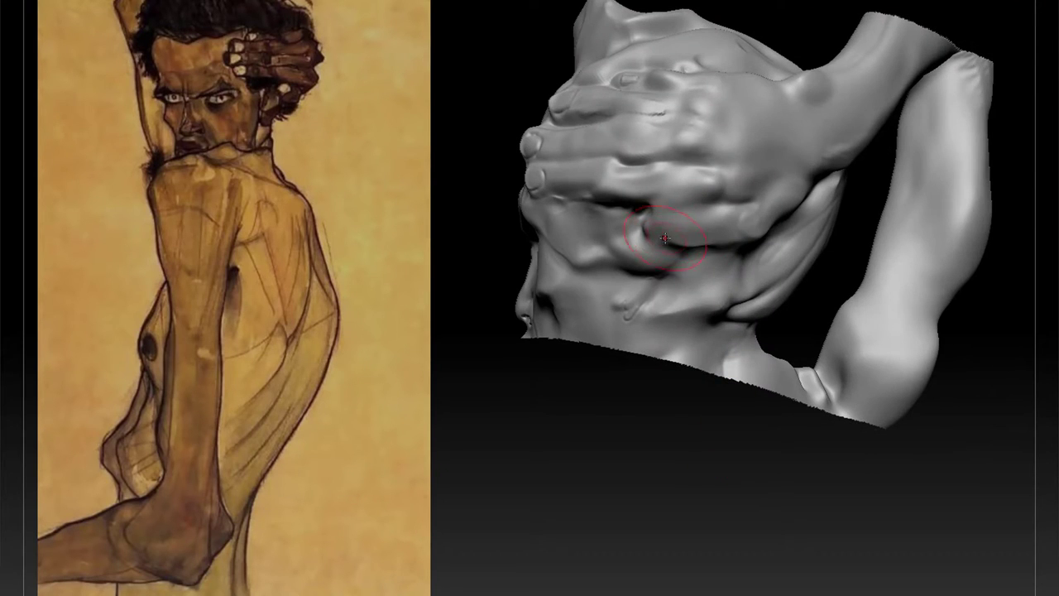
right_drag(660, 352, 888, 261)
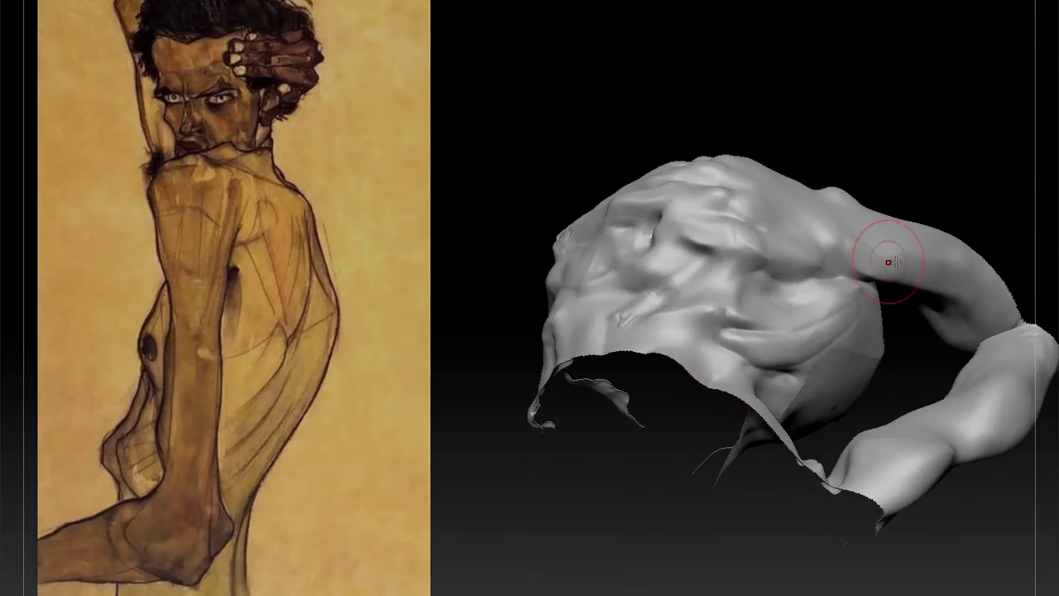
mouse_move(887, 158)
mouse_down()
mouse_move(902, 112)
mouse_move(861, 85)
mouse_move(853, 91)
mouse_move(921, 250)
mouse_up()
mouse_move(921, 251)
alt+mouse_down()
mouse_move(869, 282)
mouse_move(875, 314)
mouse_move(944, 387)
alt+mouse_up()
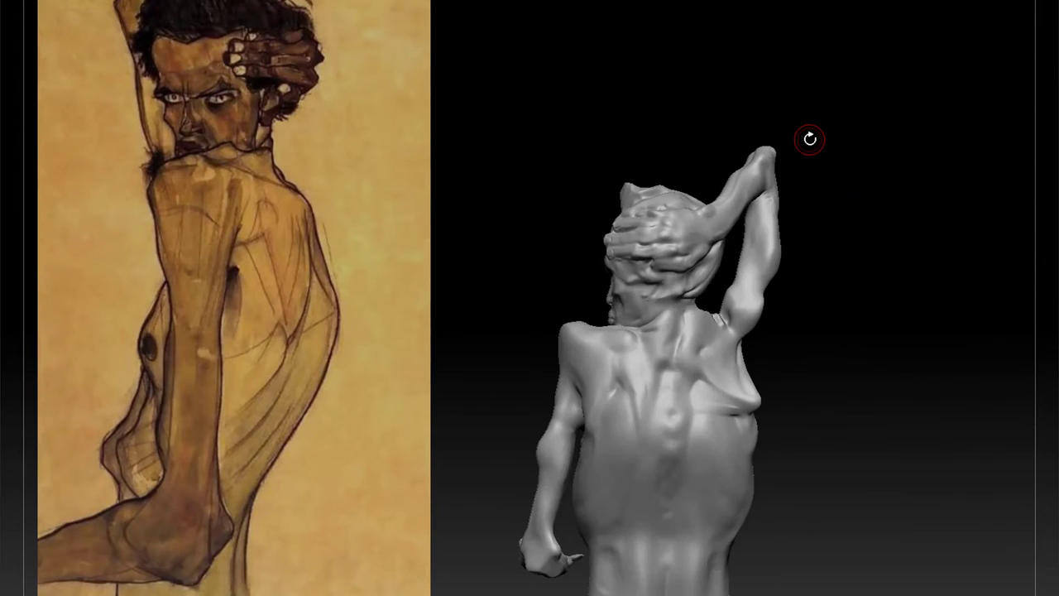
drag(808, 140, 860, 186)
mouse_move(860, 186)
ctrl+right_down()
mouse_move(841, 206)
mouse_move(831, 144)
ctrl+right_up()
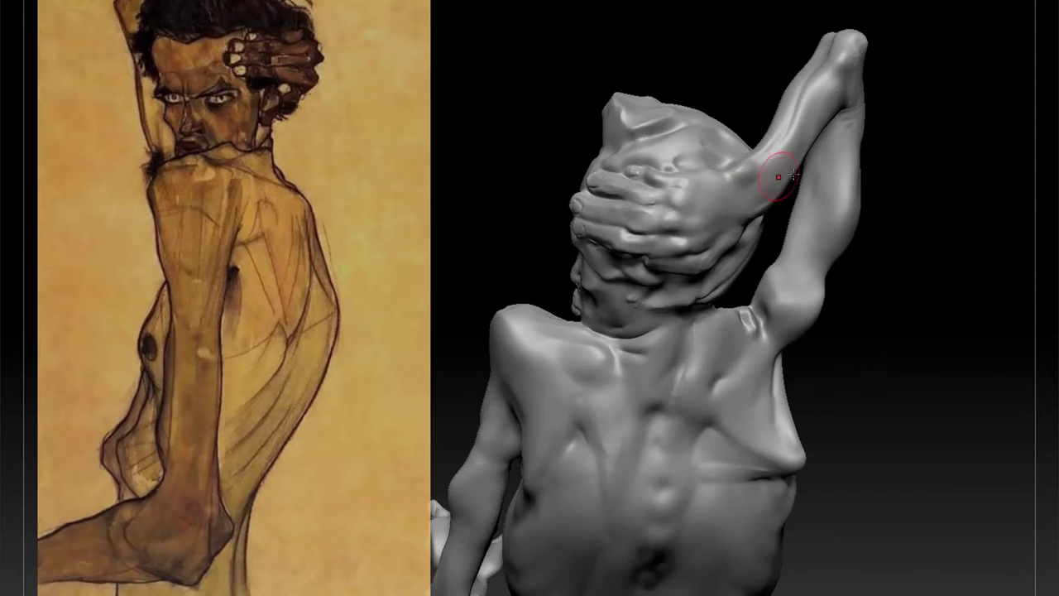
Define the creases and tendons behind the fingers on the hand resting on the head.
right_drag(778, 176, 692, 240)
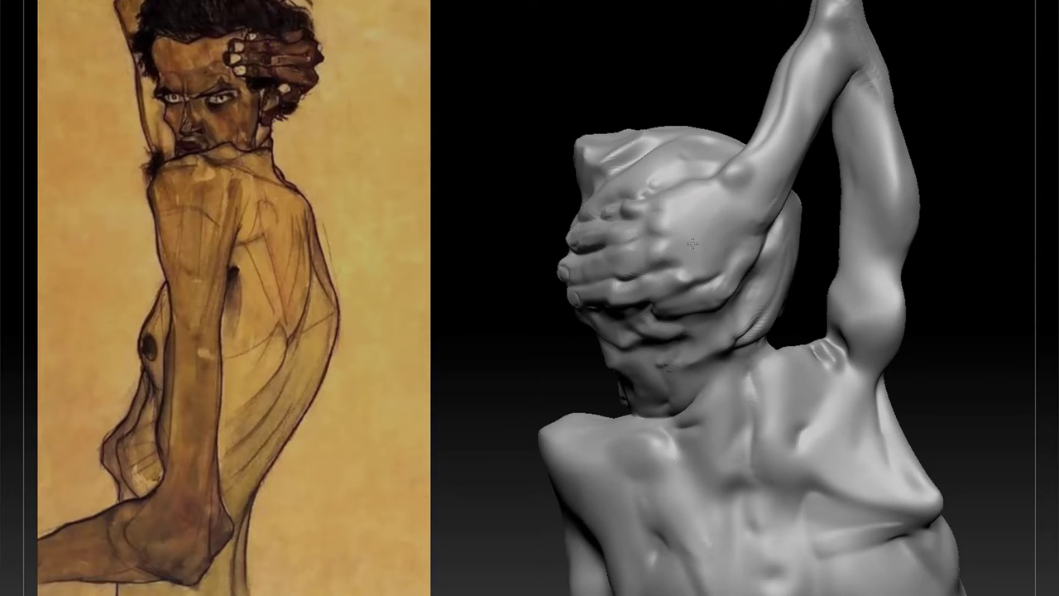
mouse_move(979, 171)
alt+mouse_down()
mouse_move(887, 154)
mouse_move(943, 340)
alt+mouse_up()
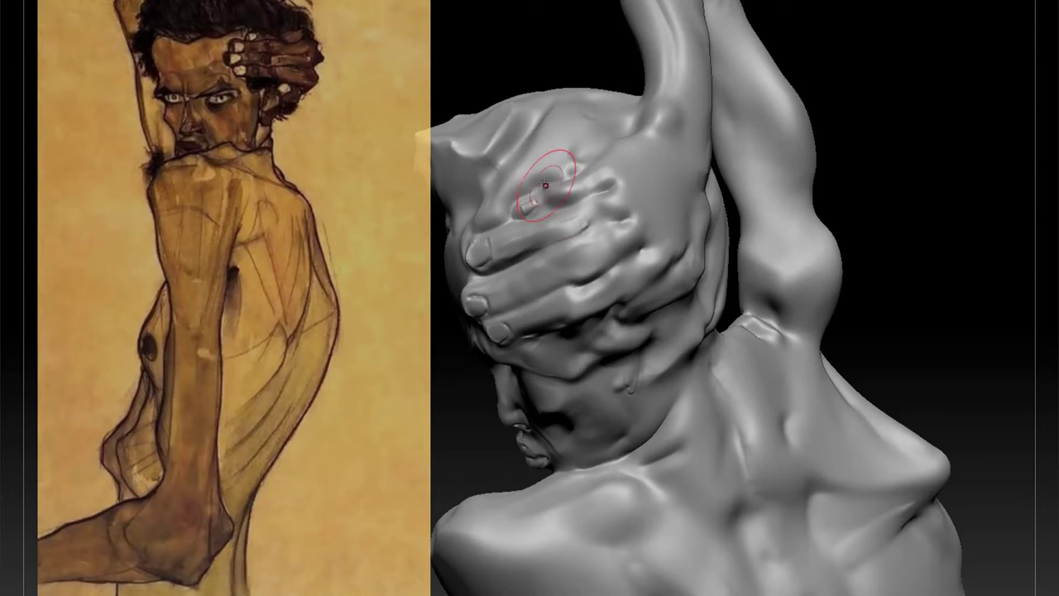
drag(902, 149, 952, 125)
drag(612, 183, 639, 165)
drag(626, 216, 644, 204)
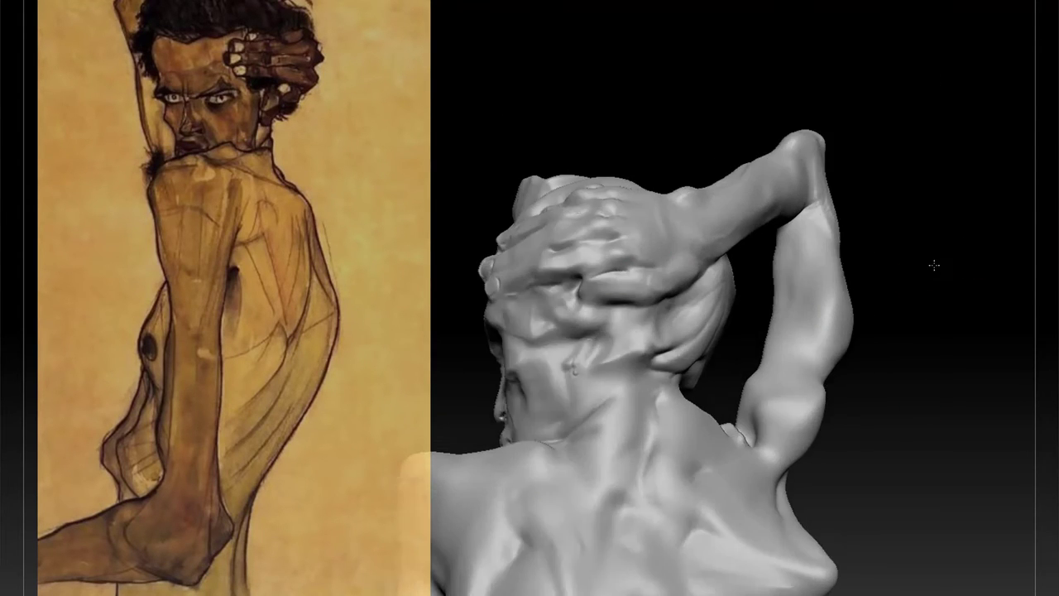
Examine the head, raised arm and torso from the back, side and front.
drag(934, 264, 869, 308)
drag(861, 251, 938, 220)
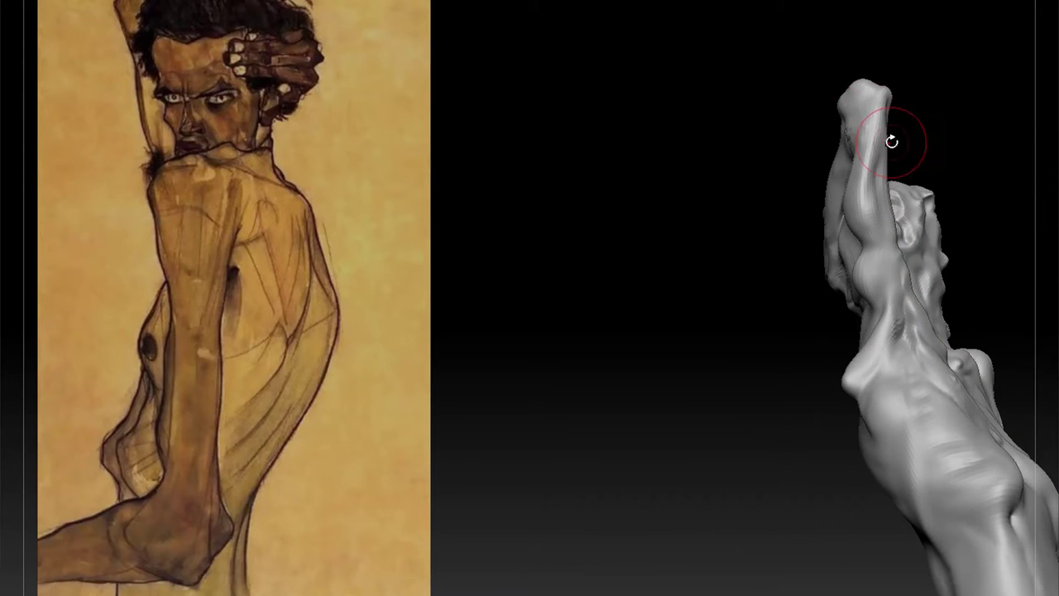
mouse_move(866, 244)
mouse_down()
mouse_move(837, 246)
mouse_move(938, 253)
mouse_move(916, 272)
mouse_move(977, 208)
mouse_move(996, 251)
mouse_move(1031, 255)
mouse_up()
mouse_move(683, 369)
mouse_down()
mouse_move(710, 373)
mouse_move(667, 383)
mouse_up()
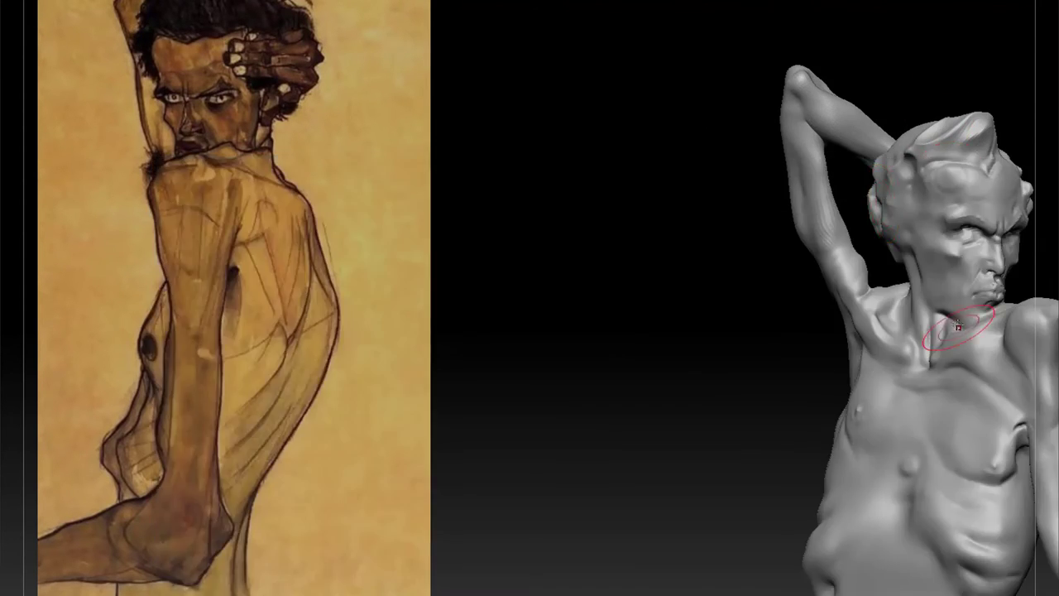
drag(744, 288, 784, 292)
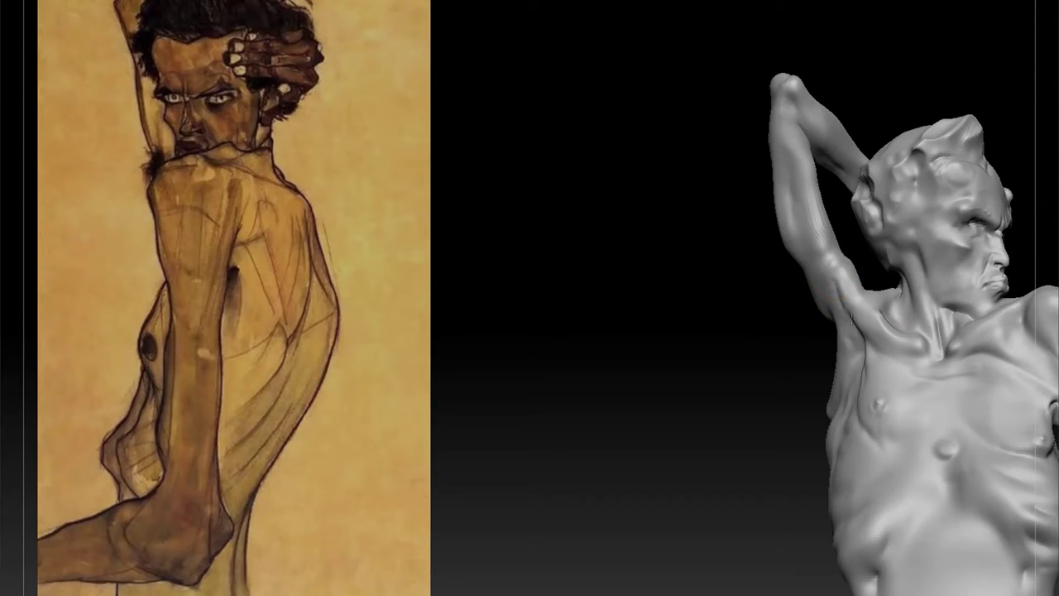
drag(1029, 205, 884, 320)
mouse_move(1034, 188)
mouse_down()
mouse_move(736, 439)
mouse_move(1004, 159)
mouse_up()
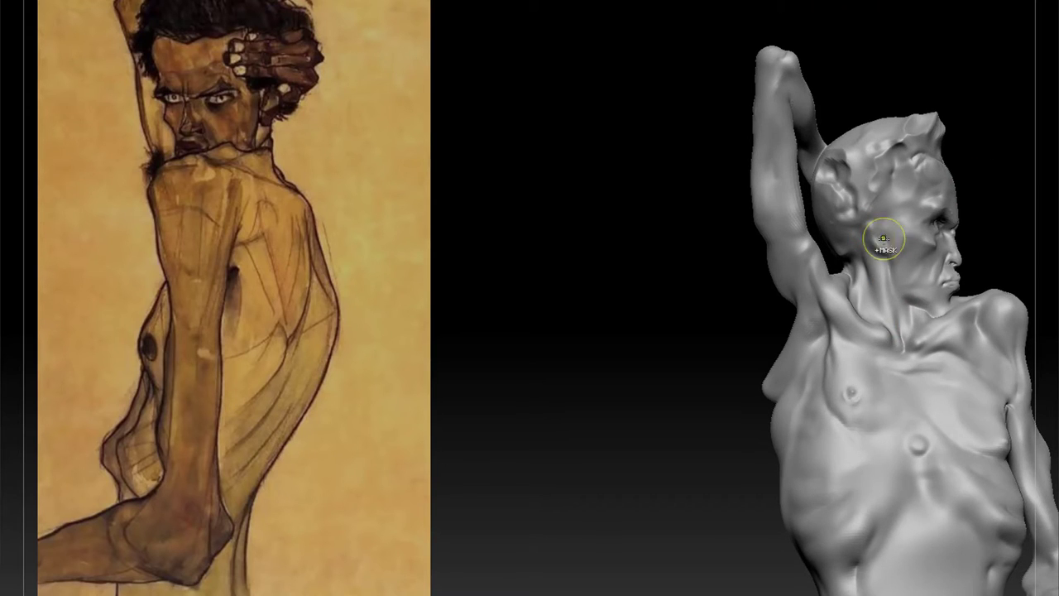
Adjust the raised hand's form with the Move brush and carve finer creases into it with DamStandard.
key(b)
click(963, 340)
mouse_move(980, 194)
mouse_down()
mouse_move(990, 191)
mouse_move(1012, 223)
mouse_move(1028, 277)
mouse_up()
mouse_move(901, 183)
mouse_down()
mouse_move(919, 202)
mouse_move(960, 212)
mouse_up()
key(b)
key(d)
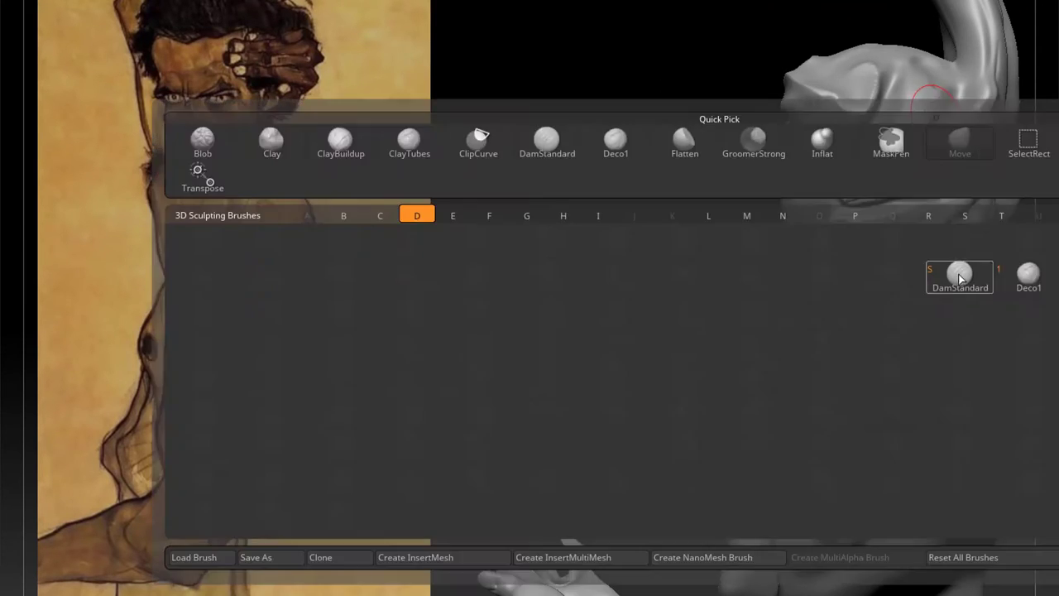
key(s)
mouse_move(529, 215)
mouse_down()
mouse_move(596, 229)
mouse_move(513, 236)
mouse_up()
mouse_move(920, 143)
mouse_down()
mouse_move(878, 219)
mouse_move(930, 211)
mouse_up()
alt+drag(981, 186, 818, 288)
Define the long vertical hollow along the flank between the rib cage and the hip.
mouse_move(871, 175)
mouse_down()
mouse_move(880, 127)
mouse_move(946, 116)
mouse_up()
mouse_move(851, 123)
mouse_down()
mouse_move(936, 149)
mouse_move(832, 95)
mouse_move(885, 77)
mouse_move(953, 119)
mouse_move(873, 118)
mouse_move(988, 173)
mouse_move(967, 239)
mouse_move(976, 286)
mouse_up()
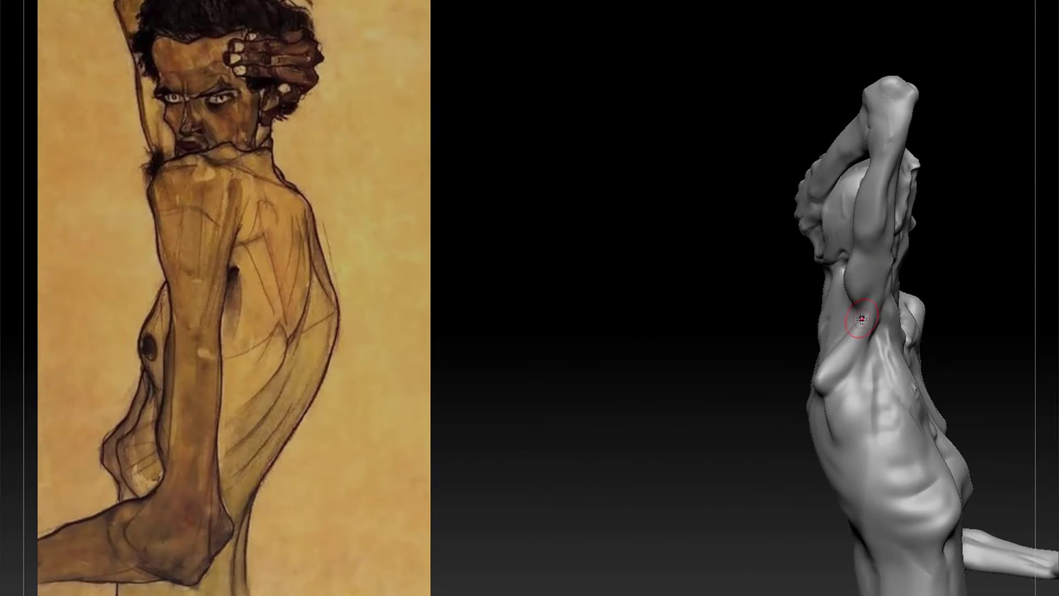
mouse_move(816, 397)
mouse_down()
mouse_move(965, 246)
mouse_move(998, 279)
mouse_move(707, 288)
mouse_up()
key(b)
drag(858, 295, 751, 374)
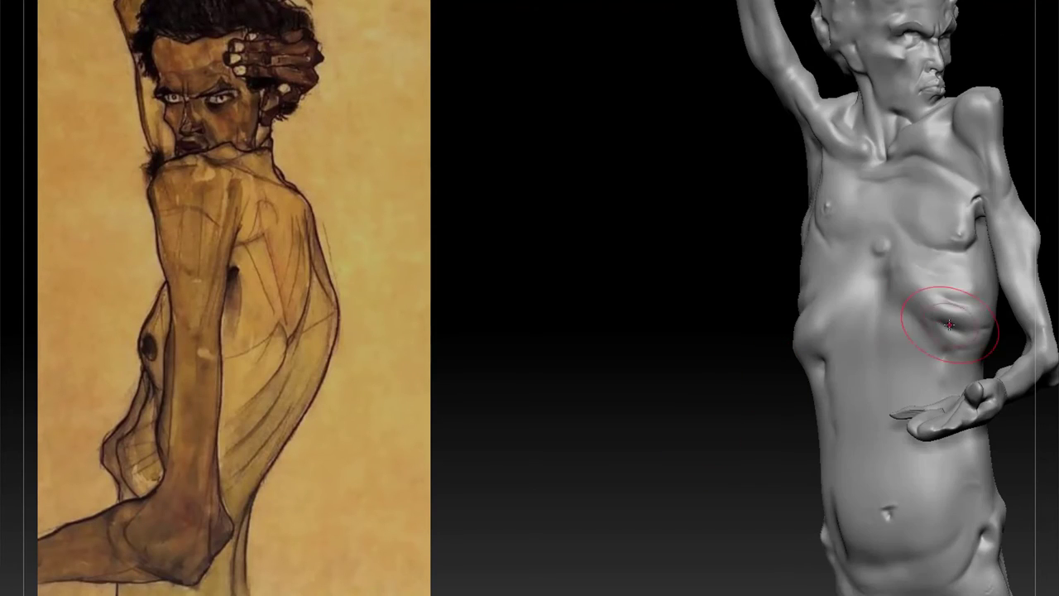
drag(1004, 401, 1016, 507)
drag(879, 416, 875, 468)
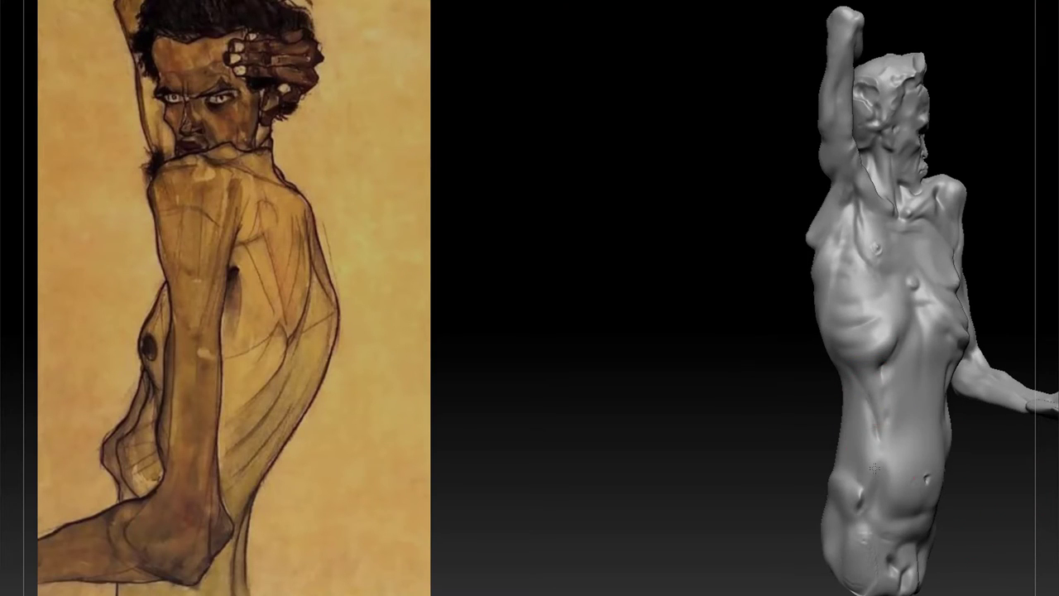
Shape long vertical muscle ridges along the rear flank and down the lower back.
drag(976, 464, 1031, 464)
drag(837, 450, 827, 412)
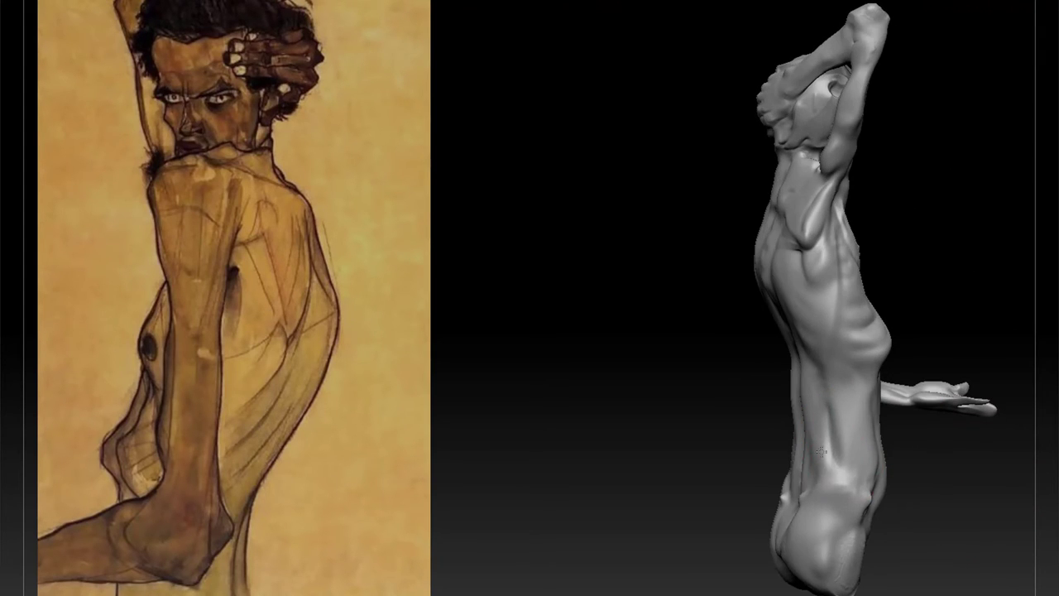
mouse_move(821, 451)
mouse_down()
mouse_move(911, 402)
mouse_move(920, 374)
mouse_move(831, 380)
mouse_up()
drag(754, 364, 757, 435)
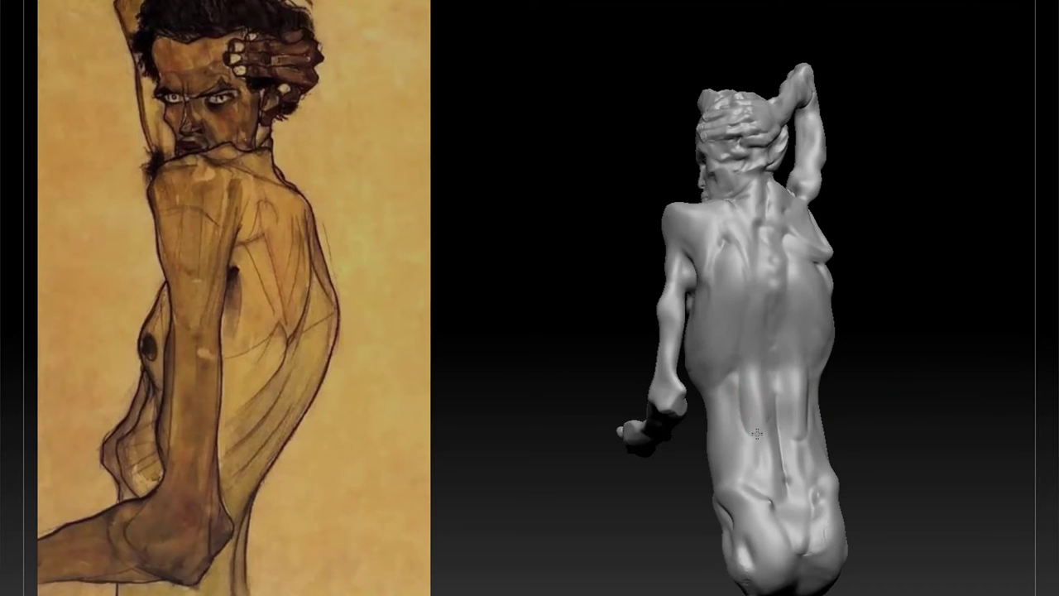
mouse_move(878, 372)
mouse_down()
mouse_move(827, 379)
mouse_move(780, 463)
mouse_move(955, 347)
mouse_move(925, 423)
mouse_move(901, 422)
mouse_move(941, 447)
mouse_move(872, 360)
mouse_up()
mouse_move(840, 246)
mouse_down()
mouse_move(863, 220)
mouse_move(903, 237)
mouse_move(874, 217)
mouse_up()
Carve the neck tendons down to the pit between the collarbones with the DamStandard brush.
key(b)
key(d)
click(977, 330)
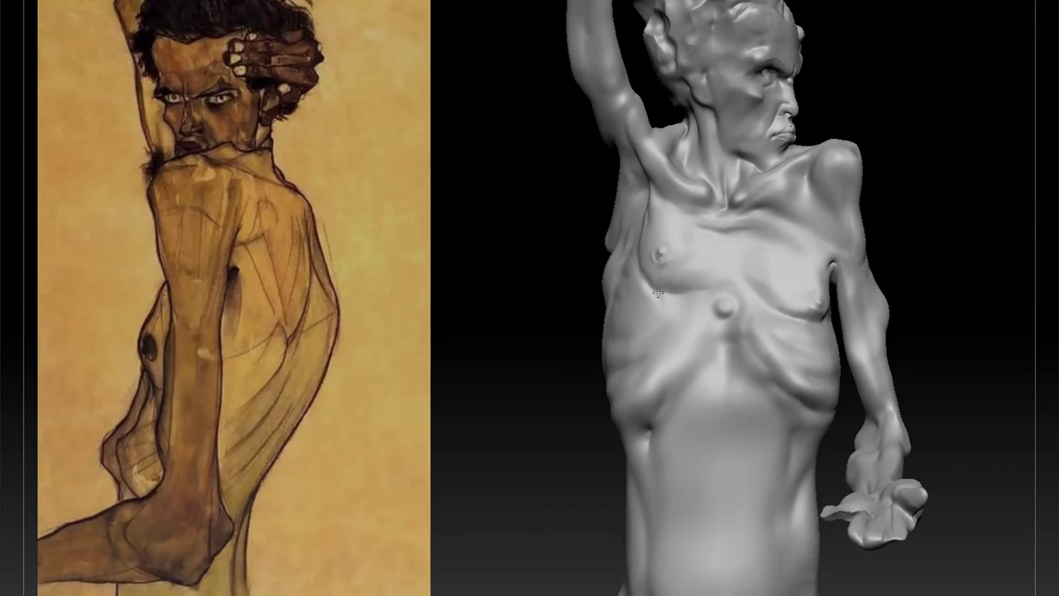
mouse_move(929, 167)
mouse_down()
mouse_move(898, 174)
mouse_move(928, 165)
mouse_up()
ctrl+right_drag(928, 165, 928, 194)
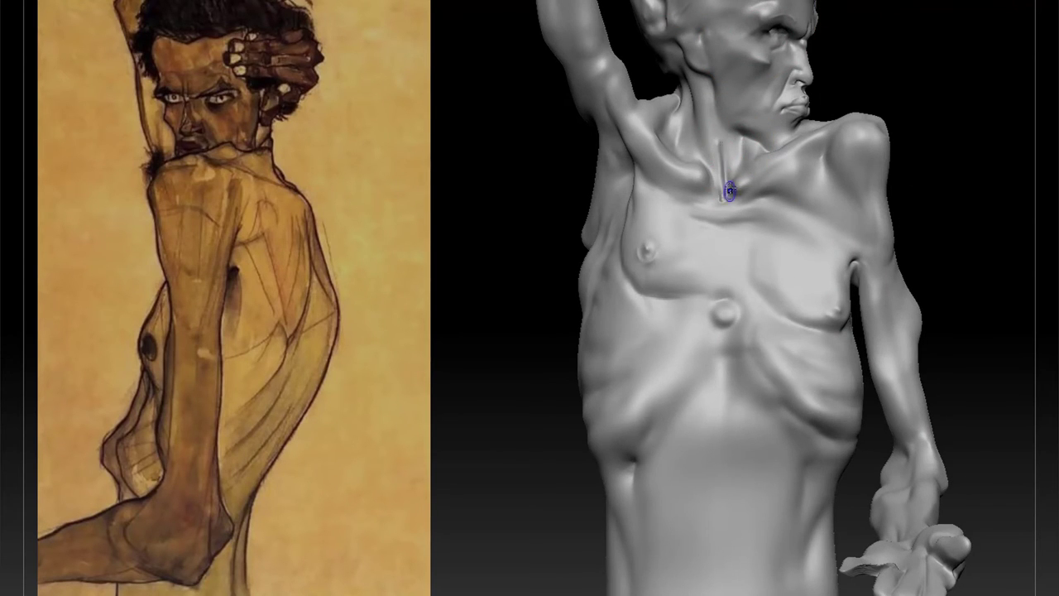
ctrl+right_drag(916, 85, 957, 118)
drag(957, 119, 985, 114)
drag(806, 216, 803, 227)
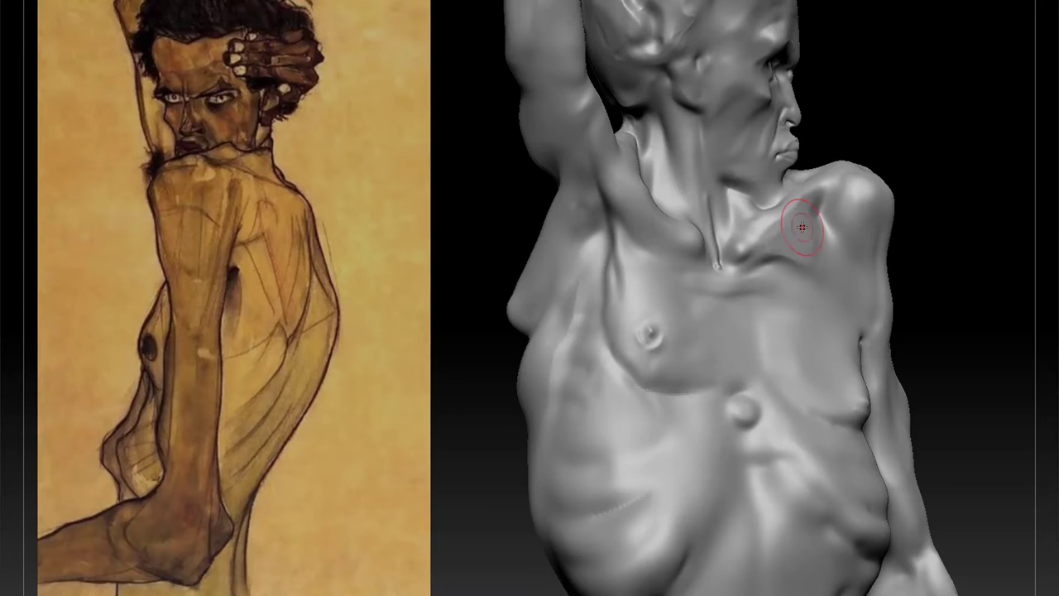
Add shallow horizontal creases across the upper breastbone and smooth them into the chest.
right_drag(836, 232, 750, 290)
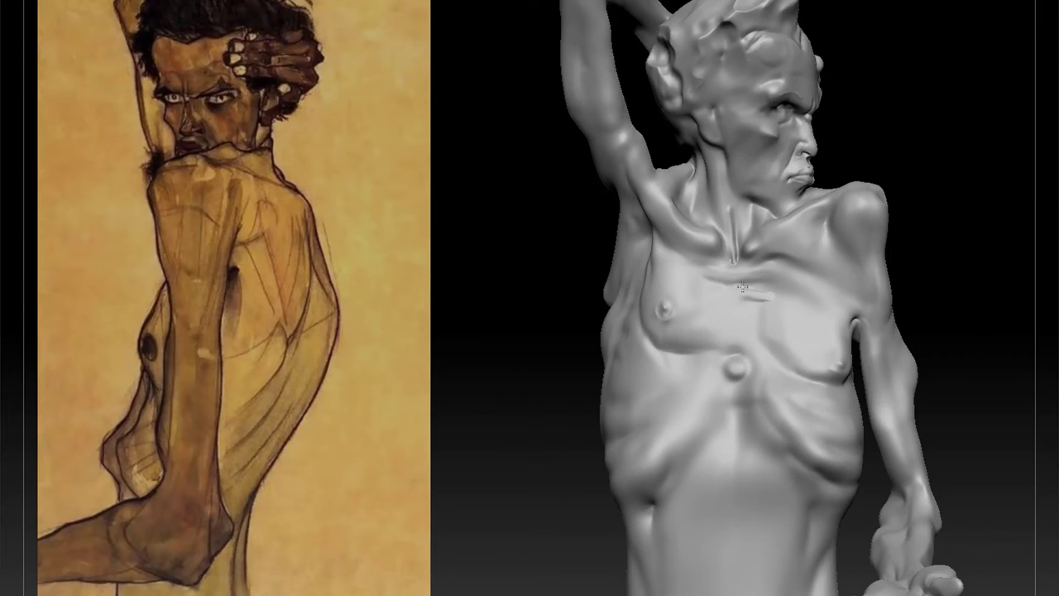
shift+drag(733, 284, 737, 288)
mouse_move(733, 284)
alt+right_down()
mouse_move(718, 265)
mouse_move(745, 213)
alt+right_up()
mouse_move(721, 286)
mouse_down()
mouse_move(687, 279)
mouse_move(783, 265)
mouse_up()
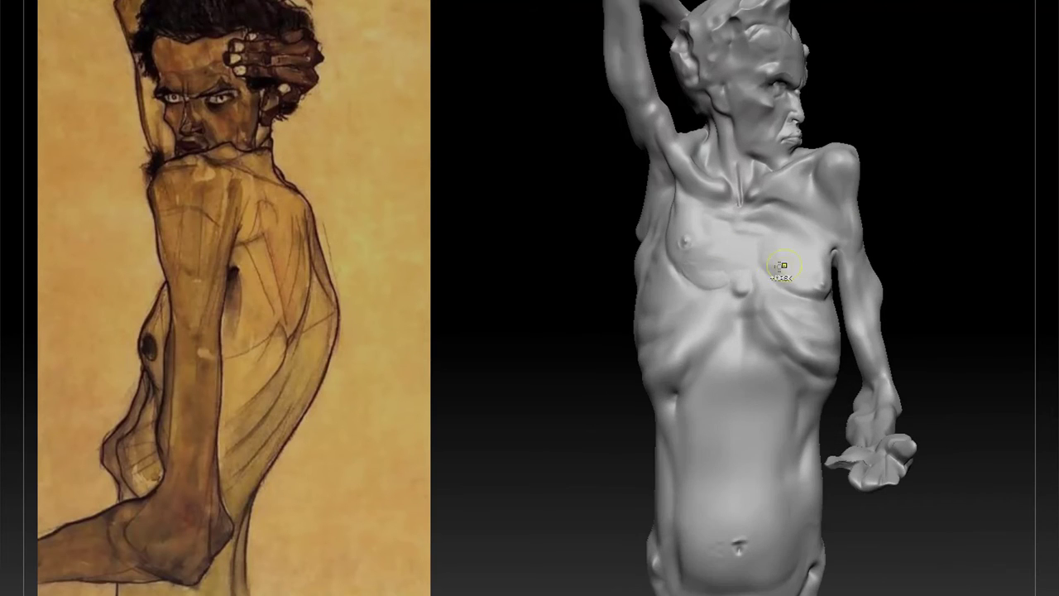
ctrl+right_drag(898, 157, 915, 267)
mouse_move(914, 364)
mouse_down()
mouse_move(948, 378)
mouse_move(938, 378)
mouse_up()
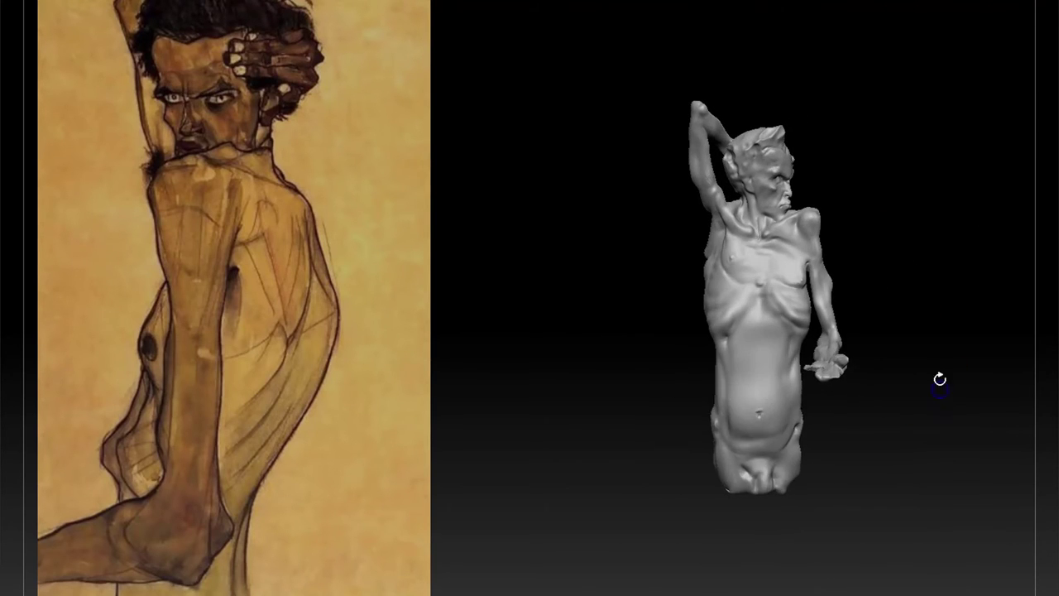
ctrl+right_drag(939, 378, 861, 104)
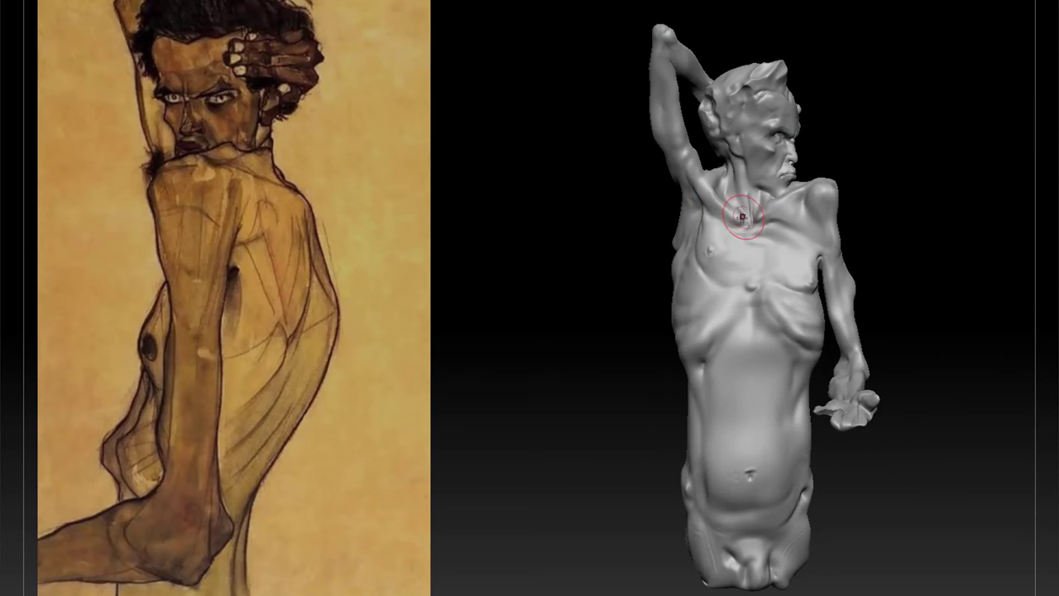
drag(722, 224, 675, 147)
Refine the neck muscle running from behind the ear to the collarbone on the raised-arm side.
ctrl+right_drag(929, 158, 936, 274)
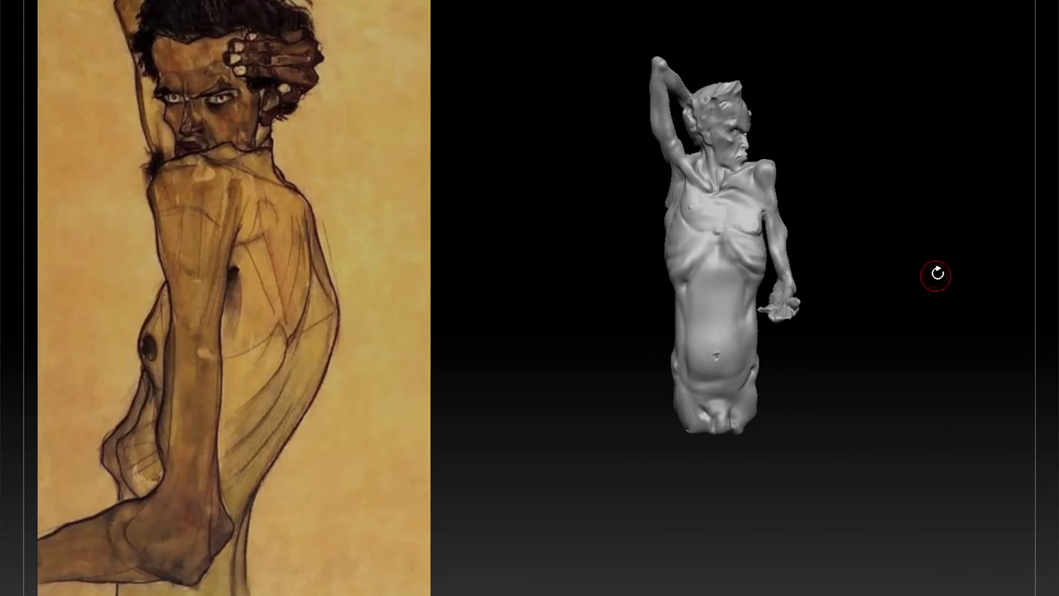
mouse_move(933, 321)
mouse_down()
mouse_move(890, 366)
mouse_move(945, 378)
mouse_move(919, 391)
mouse_up()
ctrl+right_drag(919, 390, 877, 323)
mouse_move(700, 252)
mouse_down()
mouse_move(916, 324)
mouse_move(909, 349)
mouse_move(893, 231)
mouse_move(926, 157)
mouse_up()
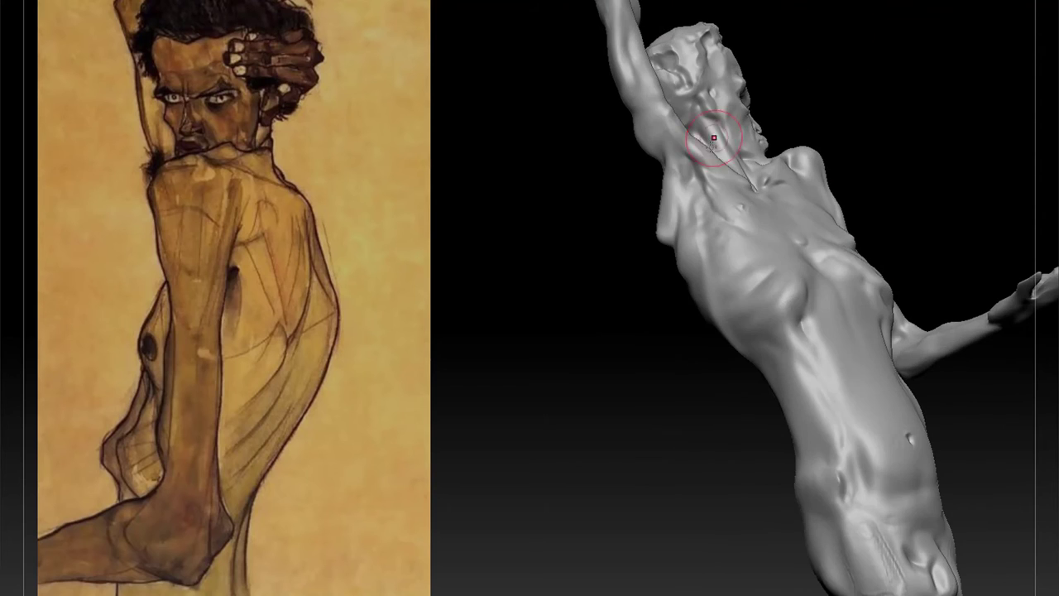
drag(719, 137, 698, 162)
mouse_move(910, 149)
mouse_down()
mouse_move(953, 133)
mouse_move(902, 141)
mouse_up()
mouse_move(935, 178)
mouse_down()
mouse_move(955, 171)
mouse_move(974, 444)
mouse_move(967, 257)
mouse_move(951, 169)
mouse_up()
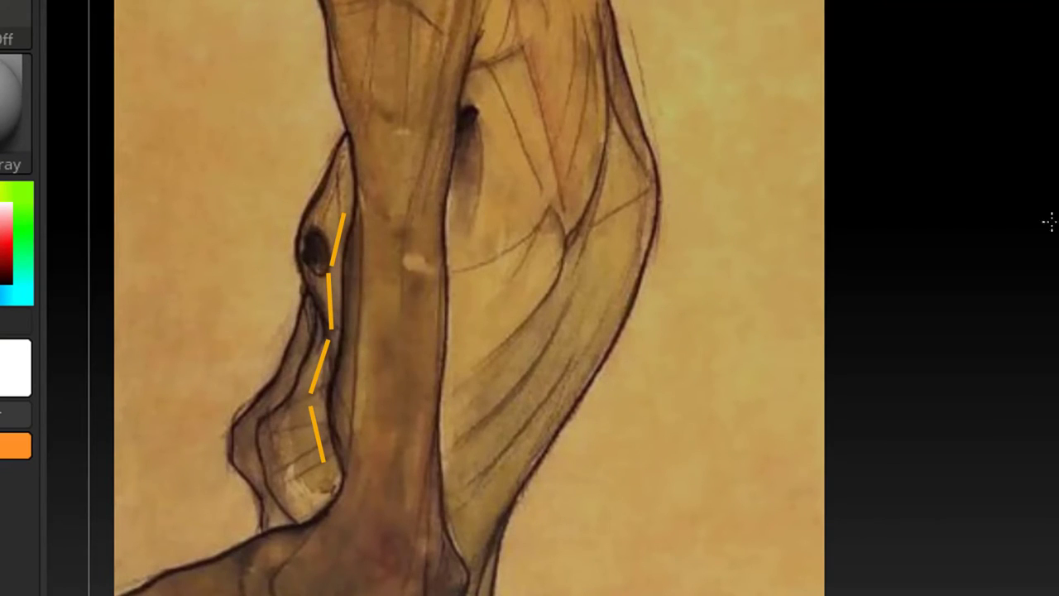
Define the lower edges of both chest muscles following the angular torso contour in the painted reference.
mouse_move(1052, 222)
mouse_down()
mouse_move(1057, 249)
mouse_move(1047, 228)
mouse_move(1035, 236)
mouse_up()
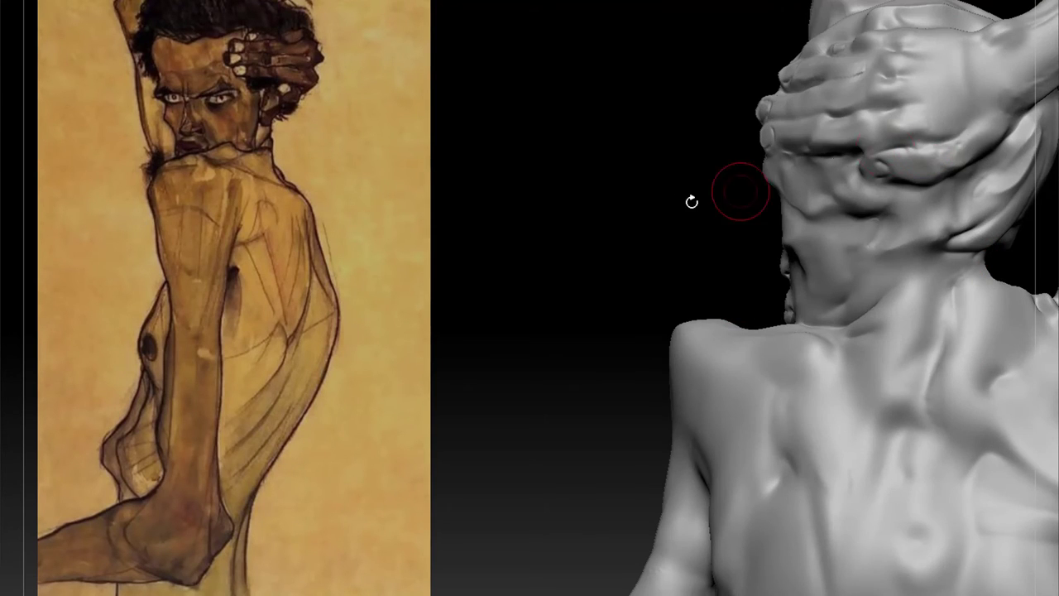
drag(692, 202, 898, 147)
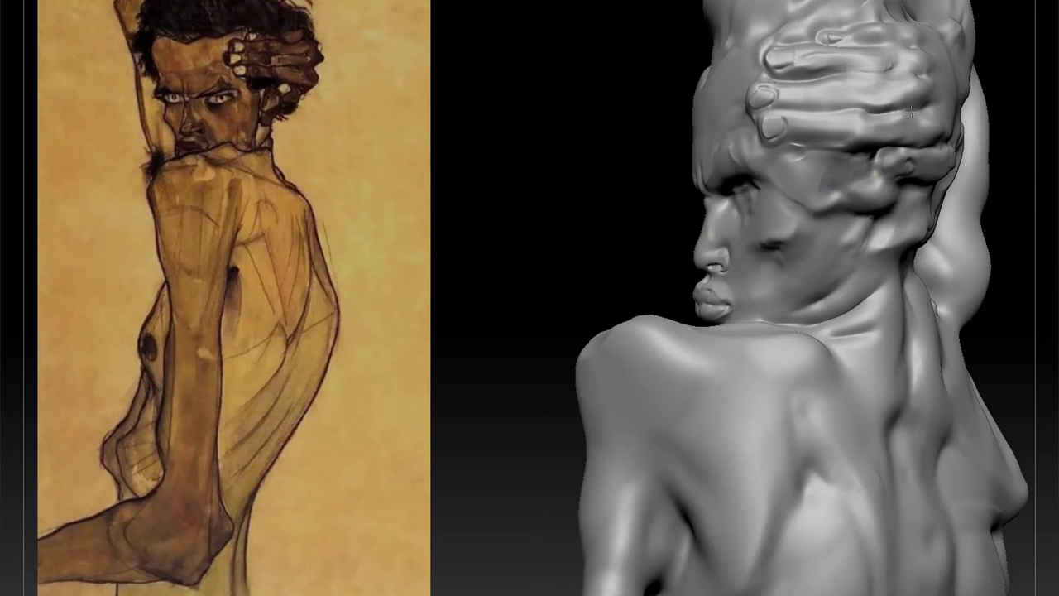
mouse_move(911, 112)
alt+mouse_down()
mouse_move(910, 53)
mouse_move(971, 92)
mouse_move(901, 168)
alt+mouse_up()
mouse_move(959, 314)
mouse_down()
mouse_move(997, 327)
mouse_move(1022, 480)
mouse_move(1003, 519)
mouse_move(870, 552)
mouse_move(960, 496)
mouse_move(932, 458)
mouse_move(1002, 326)
mouse_up()
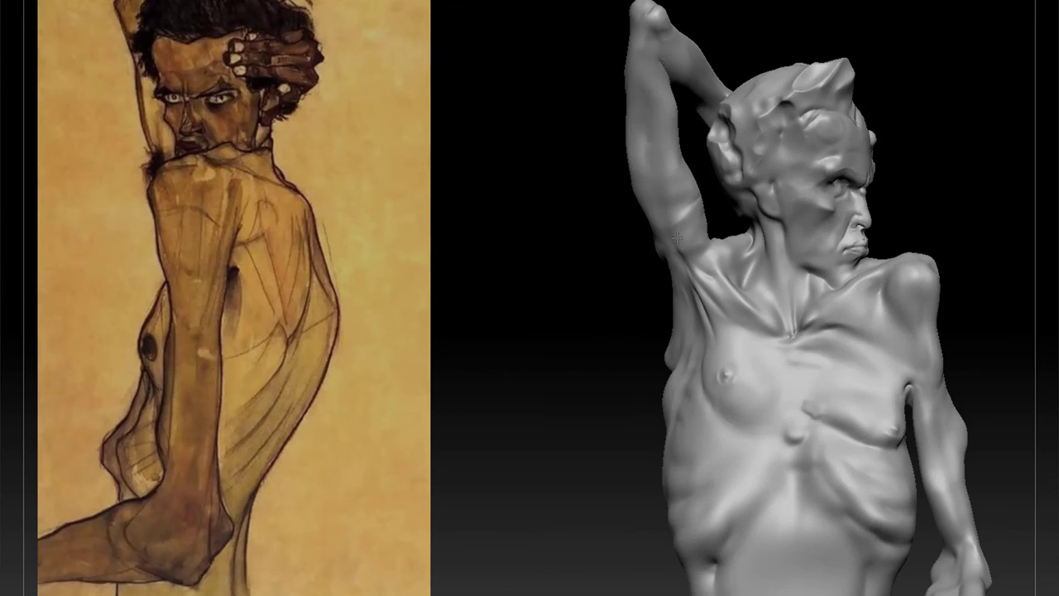
drag(977, 176, 958, 171)
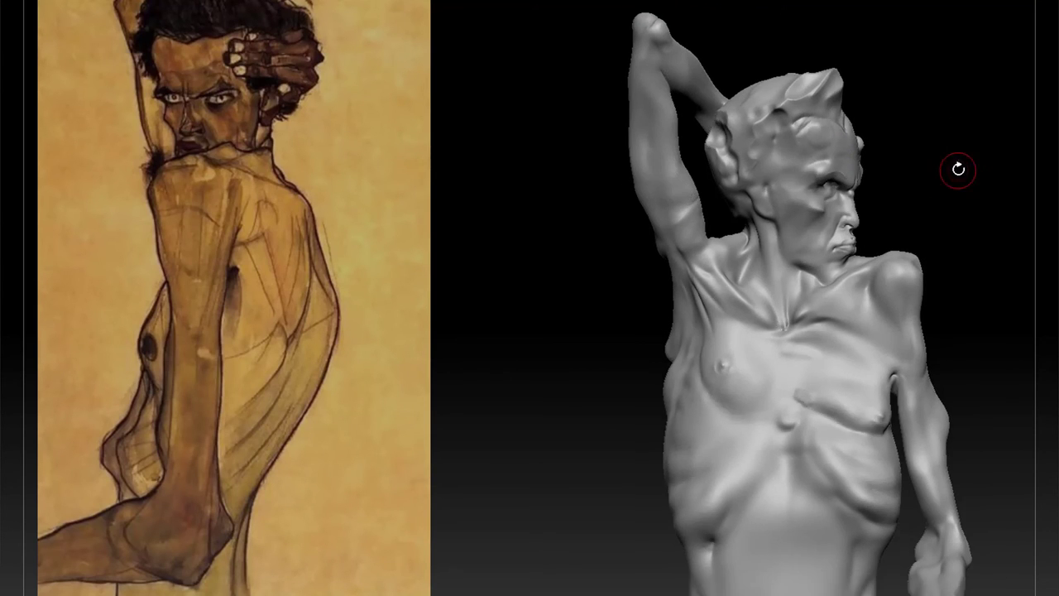
Sculpt ridged muscle folds in the armpit and along the inner upper arm of the raised arm.
drag(696, 242, 702, 250)
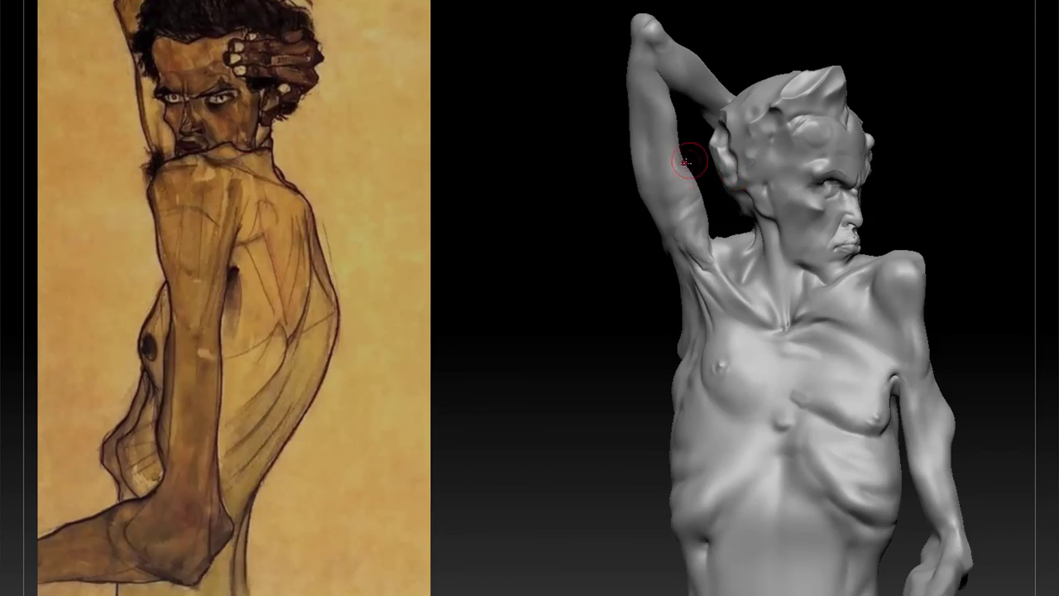
drag(895, 92, 969, 121)
drag(869, 102, 824, 106)
drag(669, 245, 714, 206)
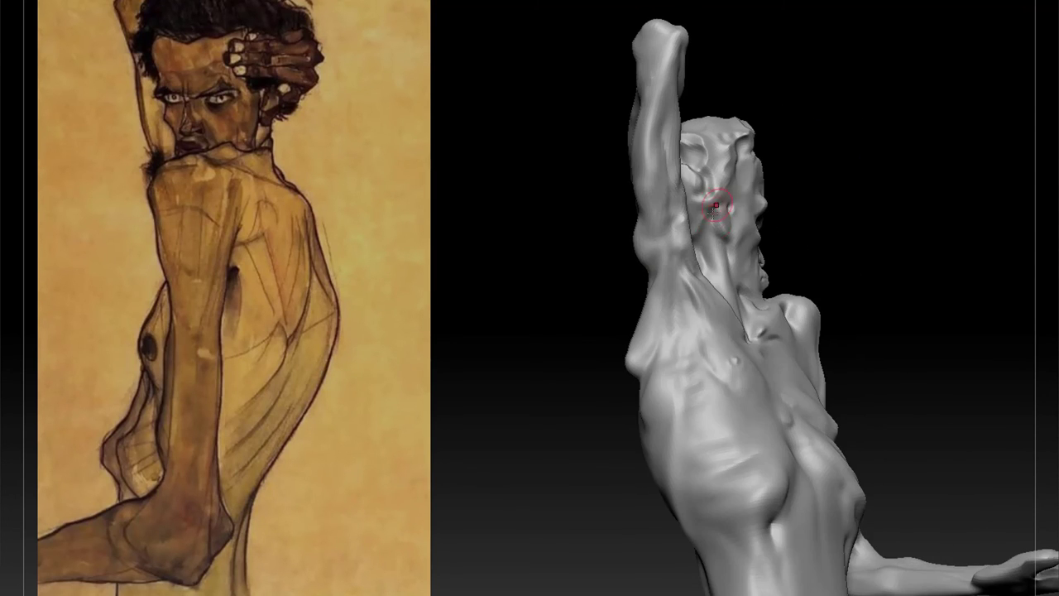
key(b)
key(Escape)
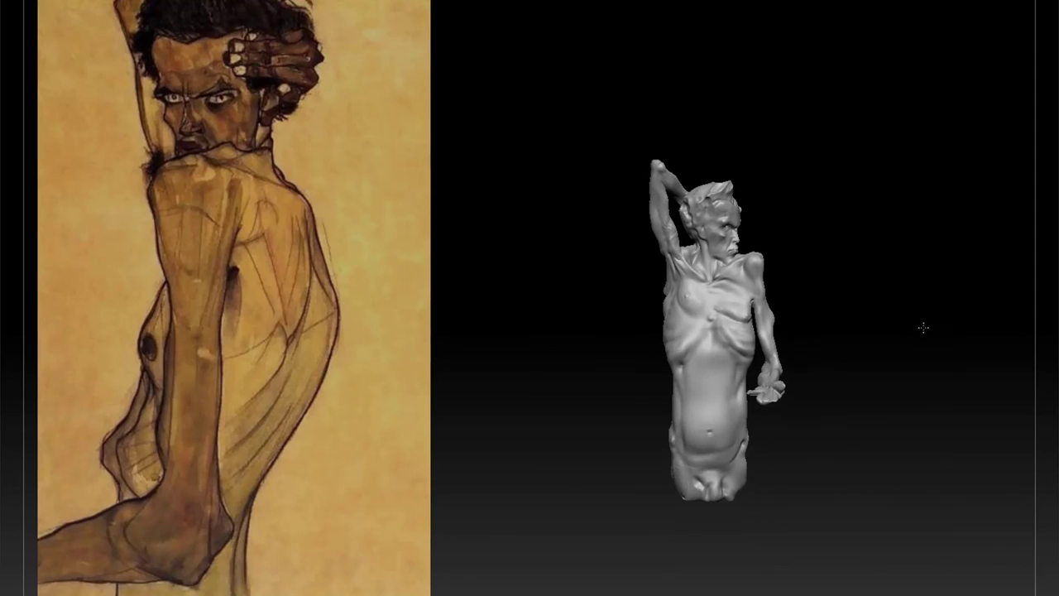
drag(922, 326, 964, 412)
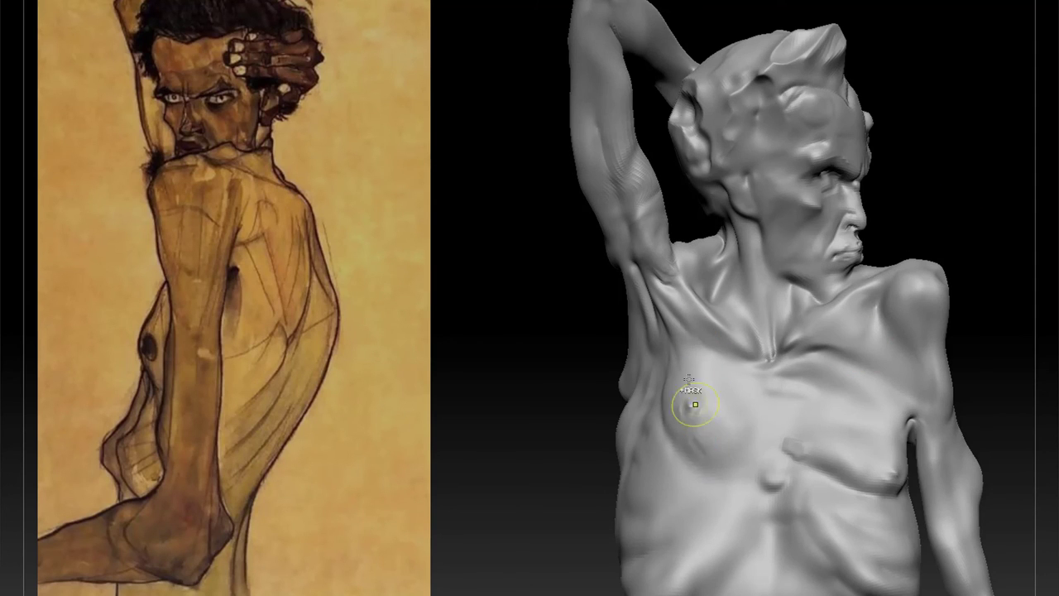
drag(893, 228, 848, 240)
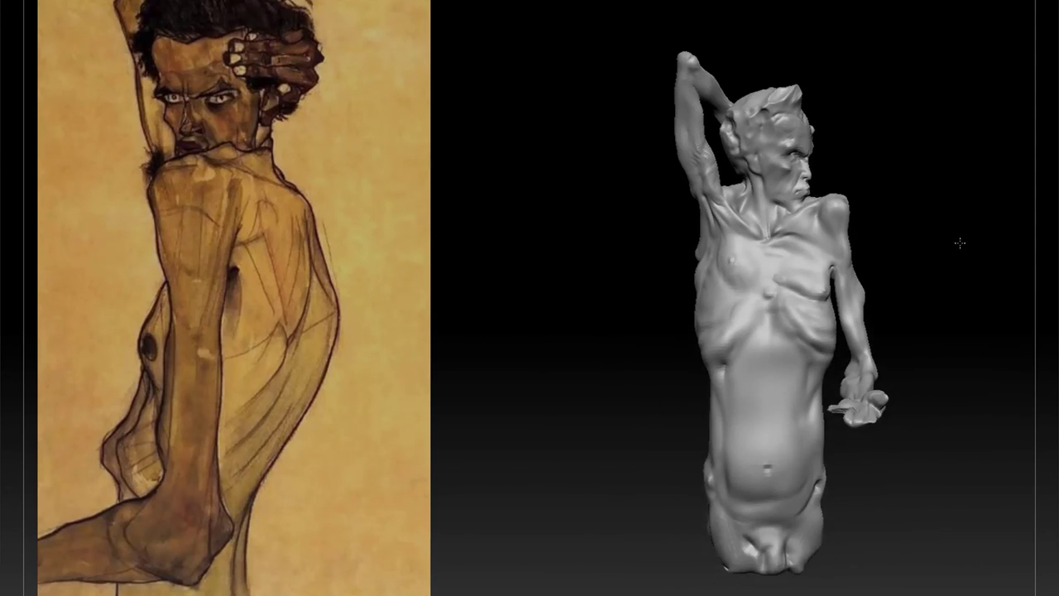
Carve the folds around the groin and upper thighs with the DamStandard brush and smooth the surrounding pelvis.
mouse_move(957, 239)
mouse_down()
mouse_move(922, 383)
mouse_move(934, 502)
mouse_move(893, 466)
mouse_move(920, 378)
mouse_up()
key(b)
key(d)
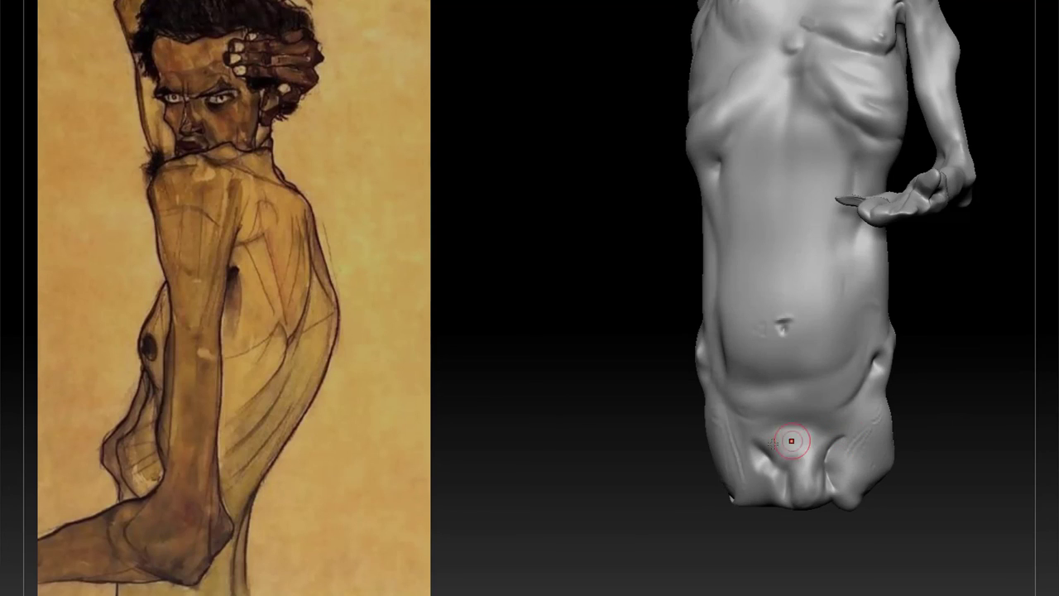
drag(791, 441, 706, 369)
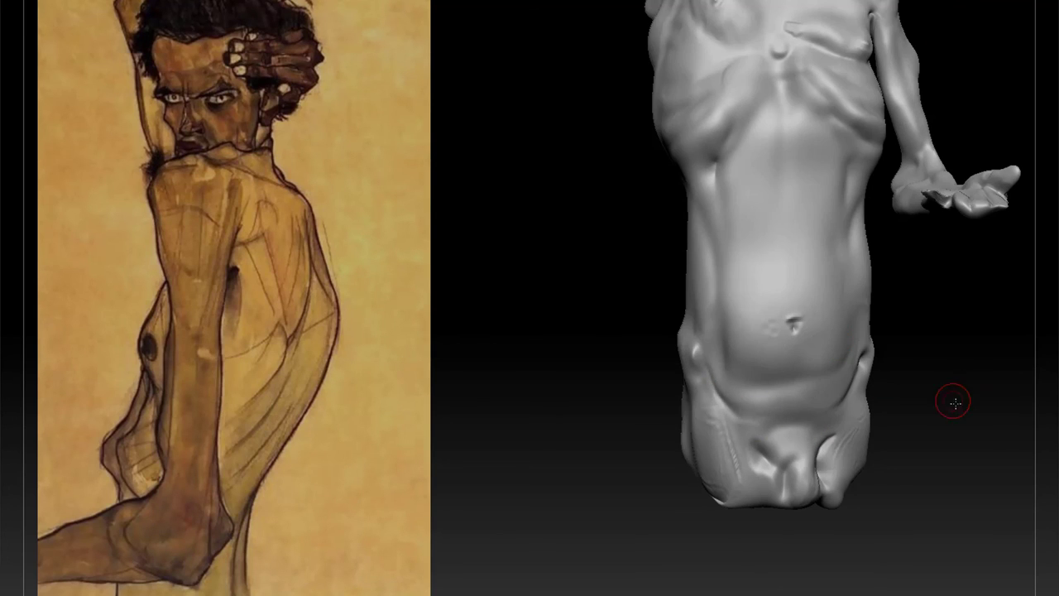
mouse_move(955, 403)
mouse_down()
mouse_move(935, 392)
mouse_move(960, 475)
mouse_move(953, 364)
mouse_up()
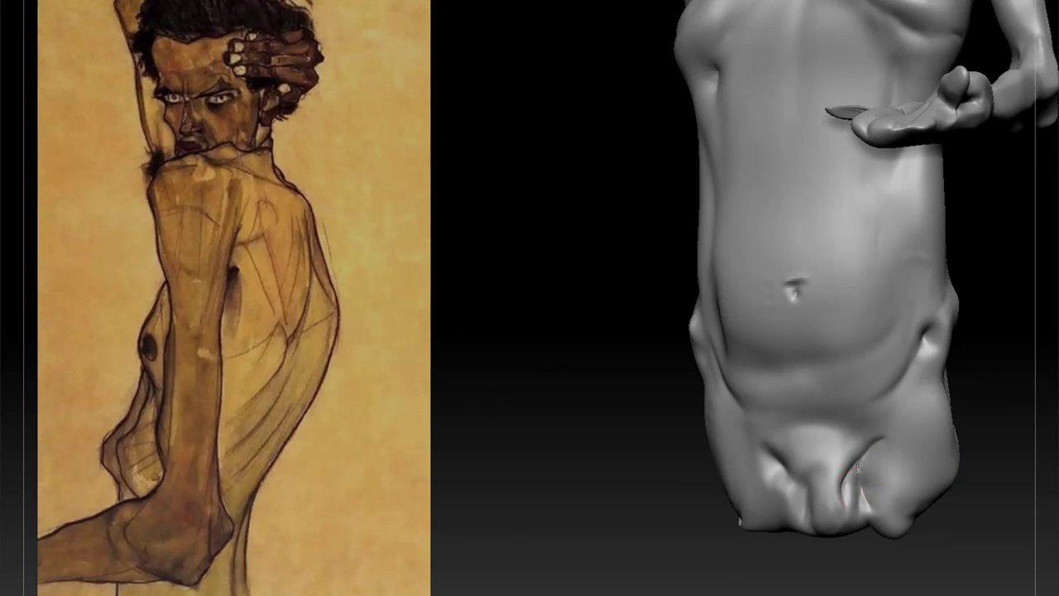
mouse_move(848, 494)
mouse_down()
mouse_move(969, 423)
mouse_move(833, 502)
mouse_up()
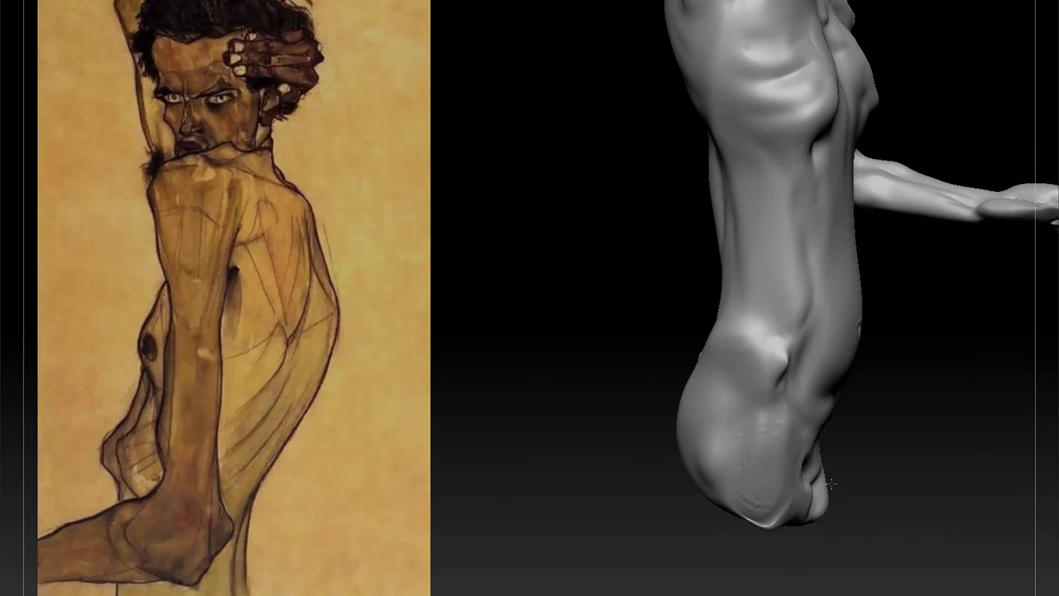
drag(879, 436, 848, 438)
mouse_move(951, 394)
mouse_down()
mouse_move(984, 359)
mouse_move(880, 378)
mouse_move(888, 355)
mouse_move(823, 411)
mouse_move(797, 386)
mouse_up()
drag(912, 378, 950, 334)
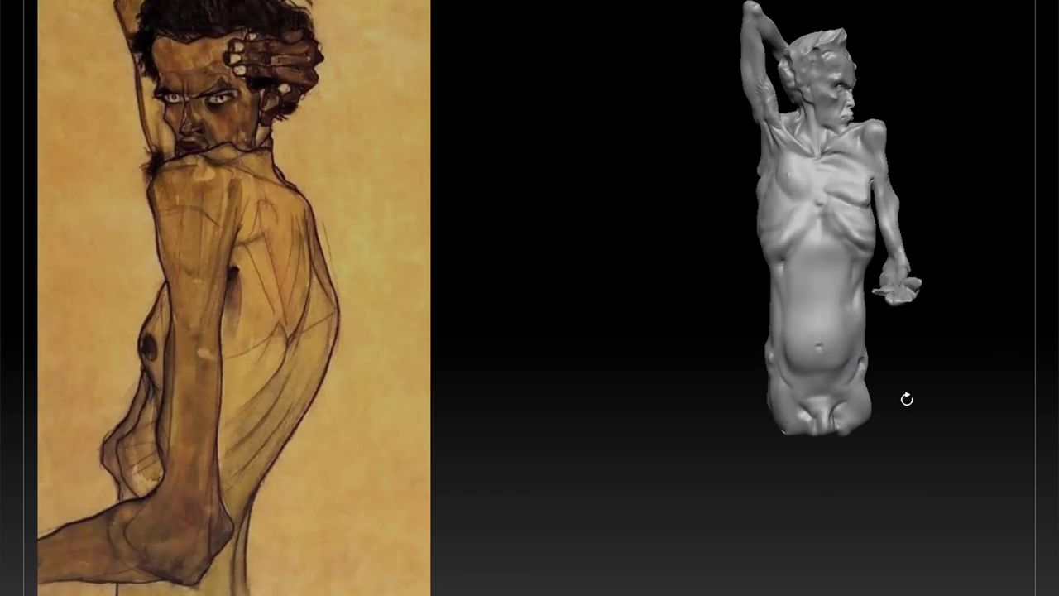